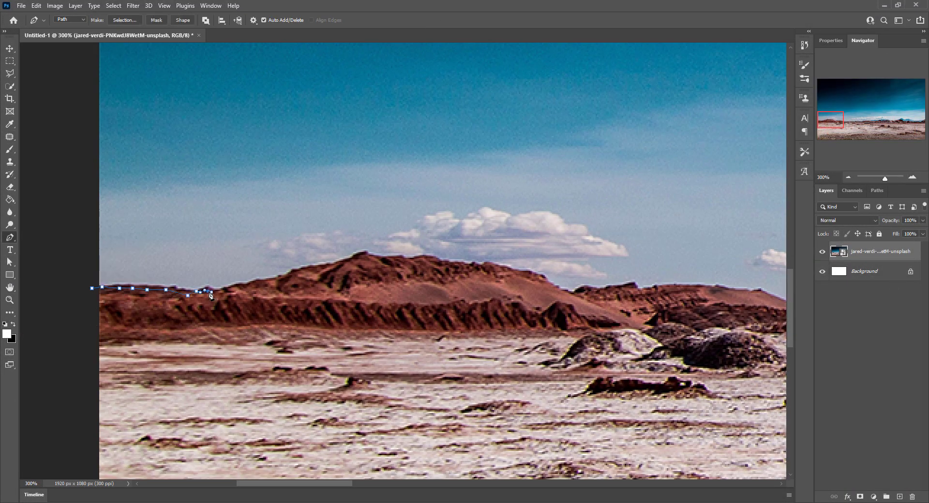
Step: Trace a Pen path along the desert horizon, continuing past the mountain peak
{"action": "left_click_drag", "start_coordinate": [752, 299], "coordinate": [251, 298]}
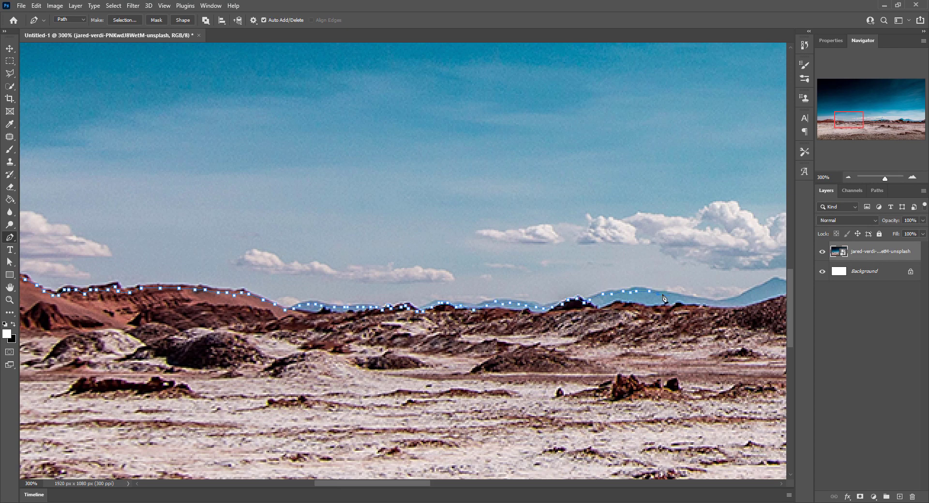
{"action": "left_click_drag", "start_coordinate": [663, 298], "coordinate": [257, 294]}
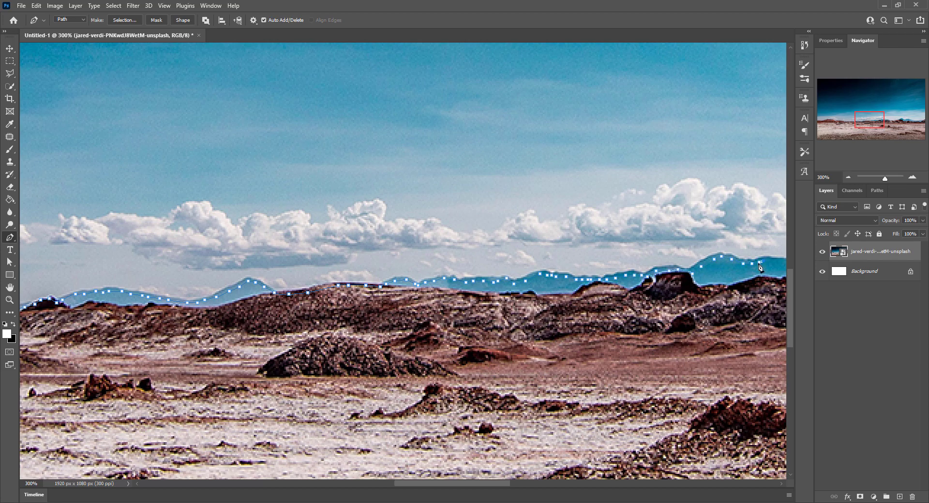
{"action": "left_click_drag", "start_coordinate": [759, 267], "coordinate": [246, 268]}
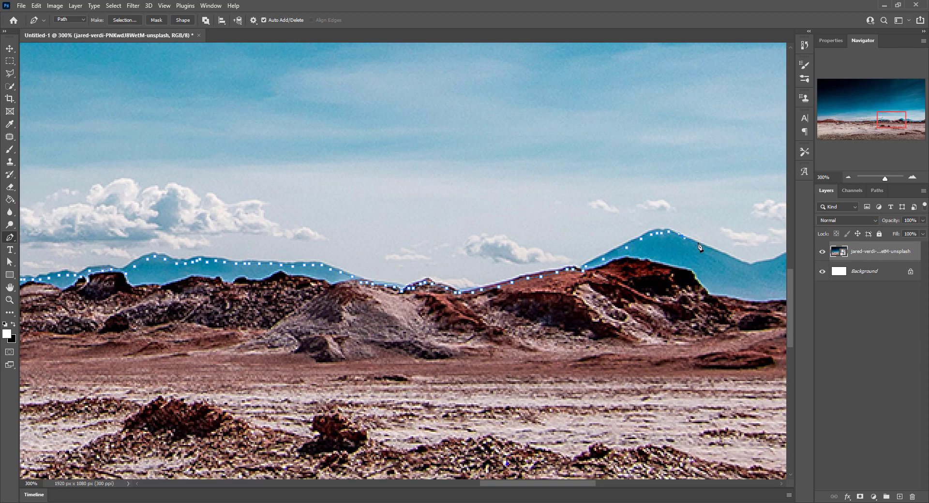
{"action": "left_click_drag", "start_coordinate": [699, 247], "coordinate": [407, 248]}
{"action": "left_click", "coordinate": [527, 252]}
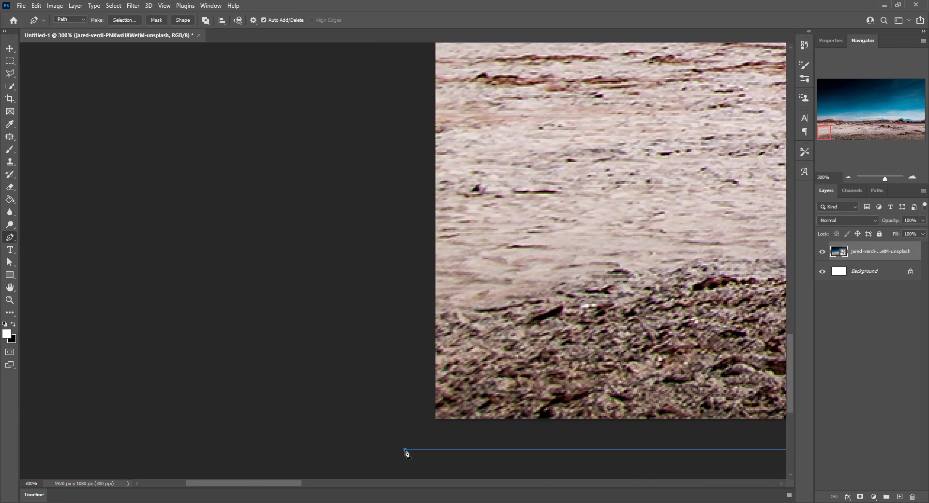
Step: Close the path around the bottom corners and duplicate the landscape layer
{"action": "left_click", "coordinate": [848, 177]}
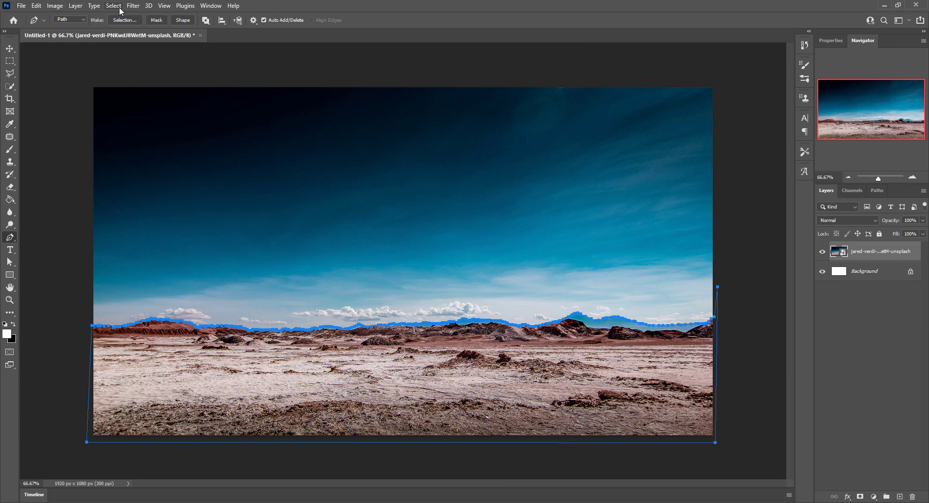
{"action": "key", "text": "ctrl+j"}
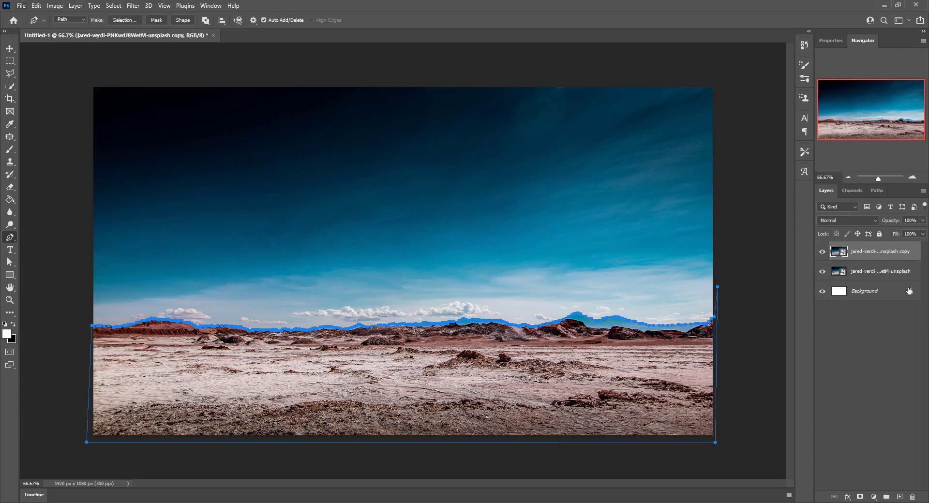
{"action": "left_click", "coordinate": [124, 20]}
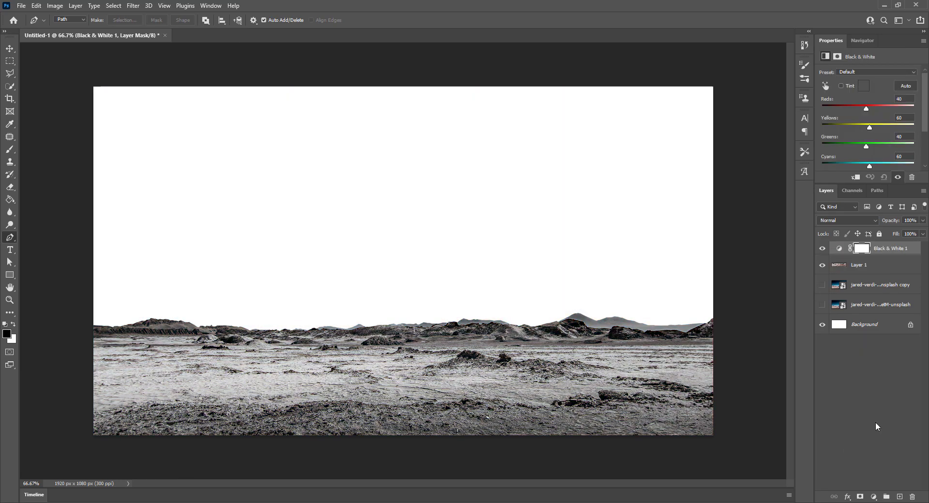
Step: Place the starry sky image behind the ground, then place the Earth image
{"action": "key", "text": "Return"}
{"action": "mouse_move", "coordinate": [880, 249]}
{"action": "left_mouse_down"}
{"action": "mouse_move", "coordinate": [881, 294]}
{"action": "mouse_move", "coordinate": [912, 248]}
{"action": "left_mouse_up"}
{"action": "key", "text": "Return"}
Step: Select the Earth with an elliptical marquee and copy it onto its own layer
{"action": "right_click", "coordinate": [9, 61]}
{"action": "left_click", "coordinate": [49, 70]}
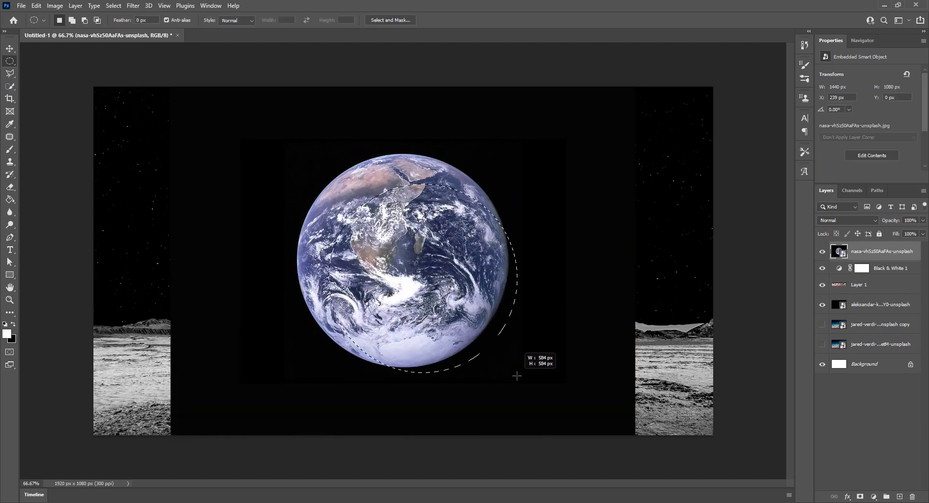
{"action": "left_click_drag", "start_coordinate": [310, 167], "coordinate": [499, 356]}
{"action": "left_click_drag", "start_coordinate": [337, 146], "coordinate": [564, 385]}
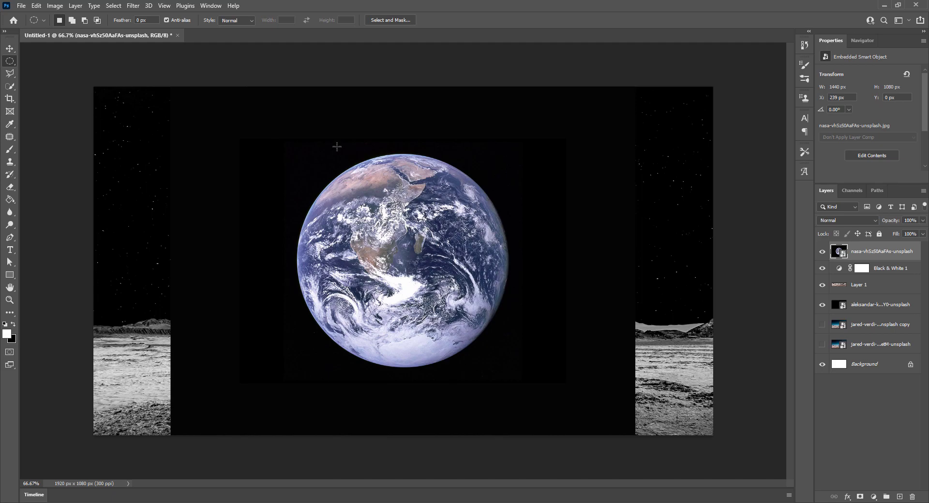
{"action": "left_click", "coordinate": [75, 6]}
{"action": "left_click", "coordinate": [208, 90]}
{"action": "left_click", "coordinate": [823, 271]}
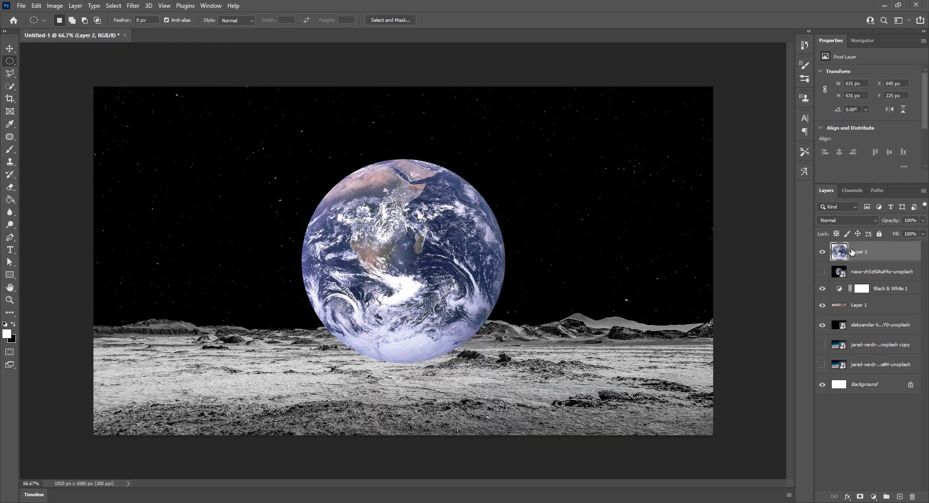
Step: Shrink the Earth and move it into the upper-right sky
{"action": "key", "text": "ctrl+t"}
{"action": "mouse_move", "coordinate": [303, 157]}
{"action": "left_mouse_down"}
{"action": "mouse_move", "coordinate": [537, 144]}
{"action": "mouse_move", "coordinate": [570, 122]}
{"action": "left_mouse_up"}
{"action": "left_click", "coordinate": [749, 181]}
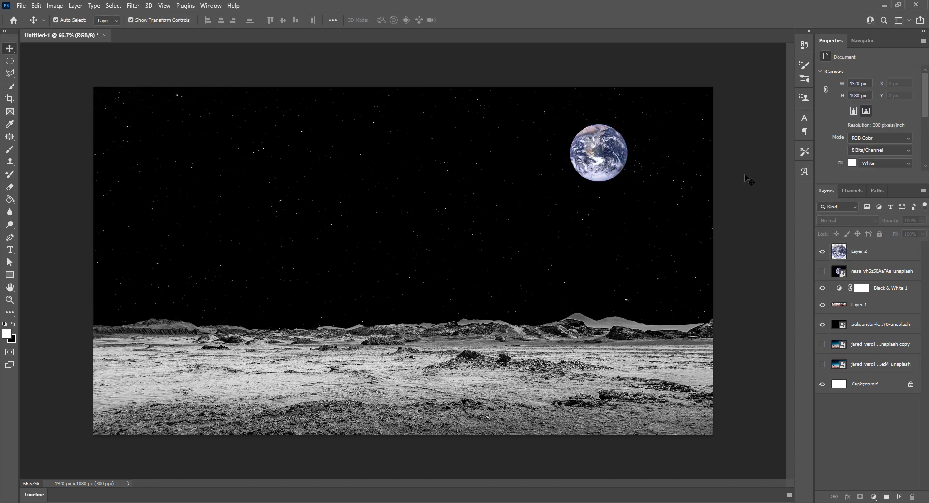
Step: Try darkening the lower Earth on a layer mask, then delete that mask
{"action": "left_click", "coordinate": [862, 40]}
{"action": "scroll", "coordinate": [745, 151], "scroll_direction": "up", "scroll_amount": 2}
{"action": "scroll", "coordinate": [755, 203], "scroll_direction": "left", "scroll_amount": 5}
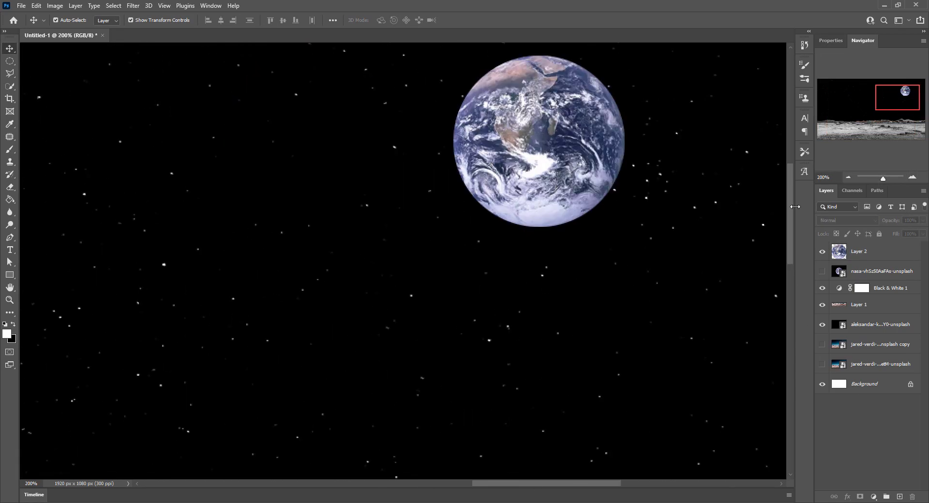
{"action": "scroll", "coordinate": [784, 232], "scroll_direction": "up", "scroll_amount": 1}
{"action": "left_click", "coordinate": [885, 259]}
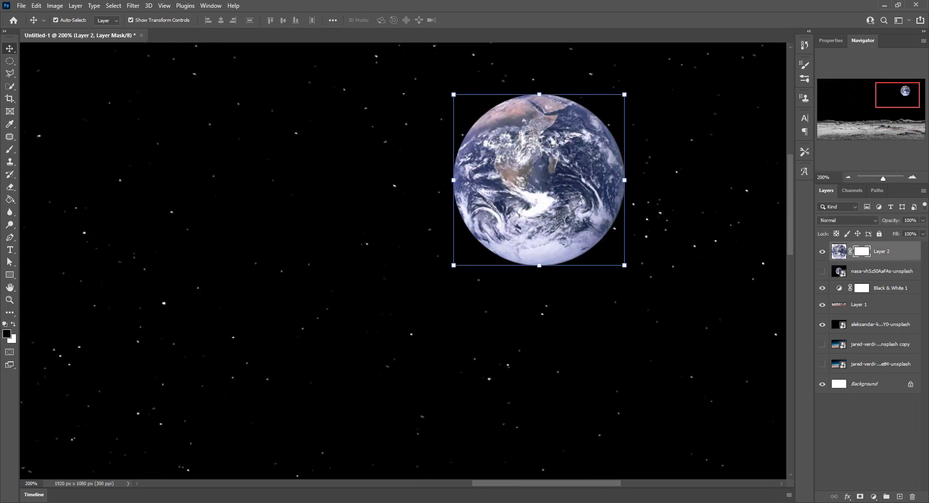
{"action": "key", "text": "b"}
{"action": "key", "text": "x"}
{"action": "mouse_move", "coordinate": [428, 254]}
{"action": "left_mouse_down"}
{"action": "mouse_move", "coordinate": [637, 286]}
{"action": "mouse_move", "coordinate": [410, 224]}
{"action": "mouse_move", "coordinate": [692, 410]}
{"action": "left_mouse_up"}
{"action": "right_click", "coordinate": [861, 251]}
{"action": "left_click", "coordinate": [858, 270]}
Step: Add a lowered Exposure adjustment clipped to the Earth, with its mask inverted
{"action": "left_click", "coordinate": [873, 496]}
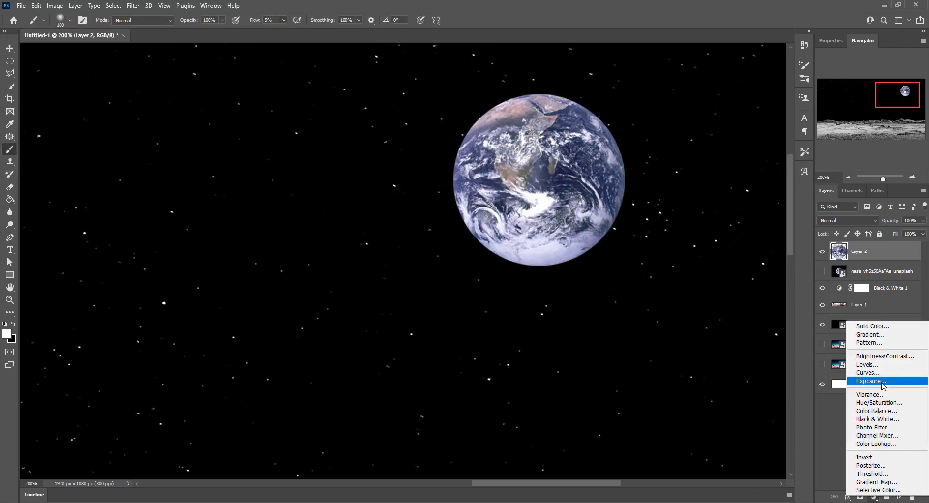
{"action": "left_click", "coordinate": [834, 379]}
{"action": "left_click", "coordinate": [855, 177]}
{"action": "left_click_drag", "start_coordinate": [868, 97], "coordinate": [850, 100]}
{"action": "left_click", "coordinate": [869, 248]}
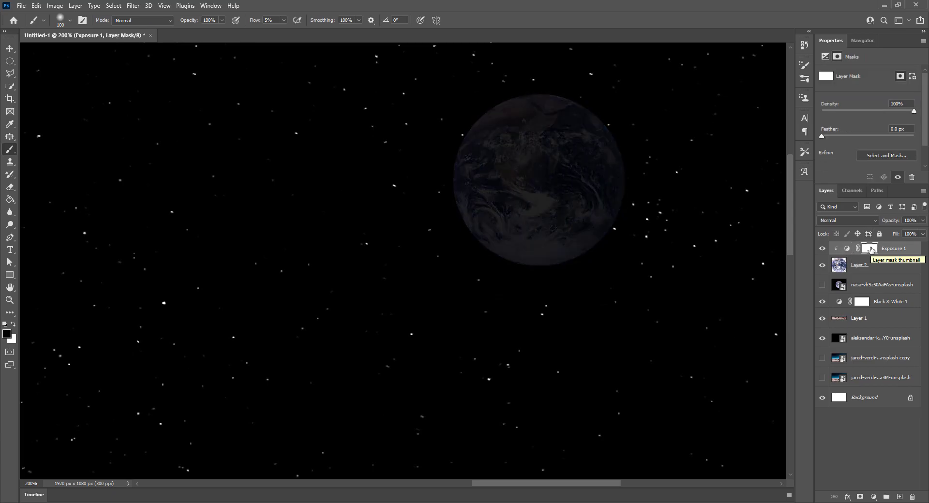
{"action": "key", "text": "ctrl+i"}
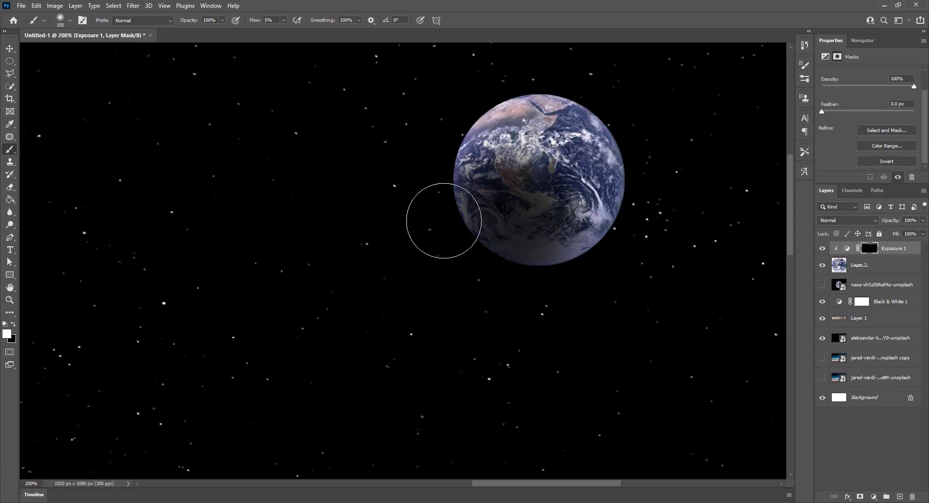
Step: Paint shadow onto one side of the Earth and clip the colour fill to it
{"action": "key", "text": "shift+4"}
{"action": "mouse_move", "coordinate": [442, 218]}
{"action": "left_mouse_down"}
{"action": "mouse_move", "coordinate": [508, 271]}
{"action": "mouse_move", "coordinate": [351, 121]}
{"action": "mouse_move", "coordinate": [507, 328]}
{"action": "left_mouse_up"}
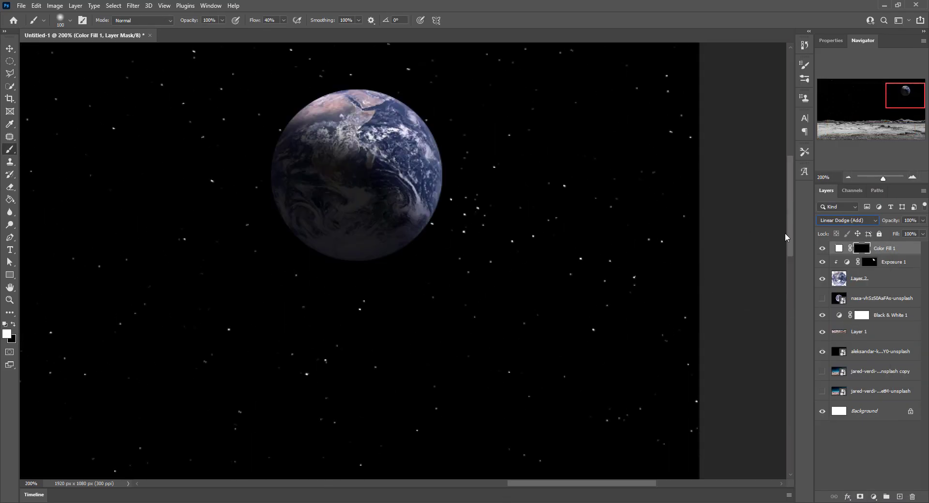
{"action": "key", "text": "ctrl+alt+g"}
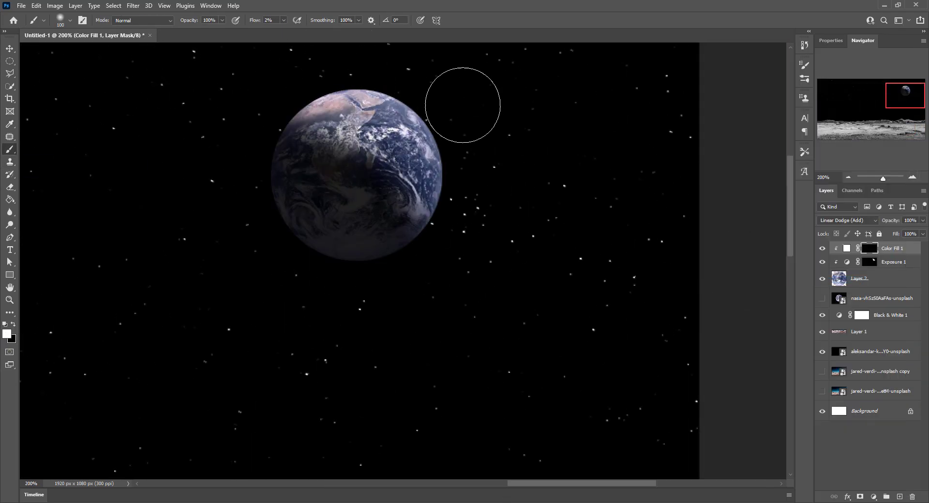
{"action": "key", "text": "shift+0"}
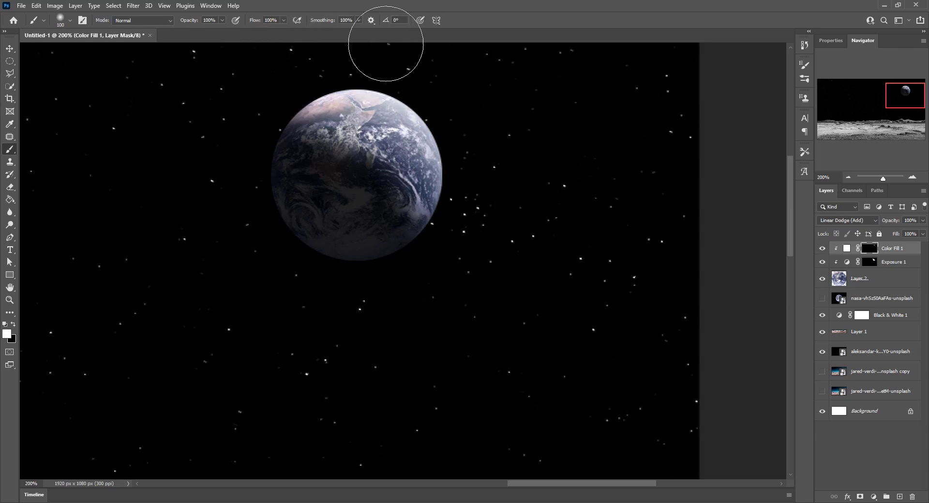
{"action": "left_click", "coordinate": [849, 177]}
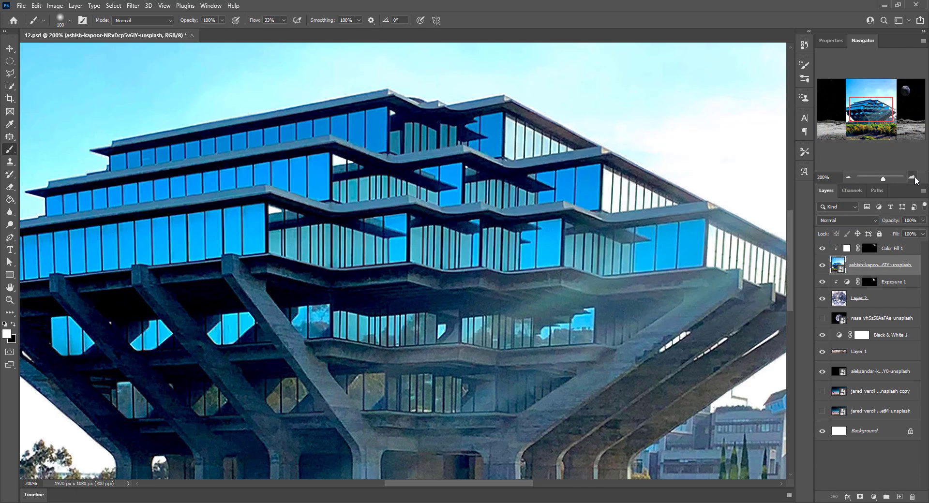
Step: Copy the outlined glass building onto its own layer
{"action": "left_click_drag", "start_coordinate": [488, 484], "coordinate": [523, 484]}
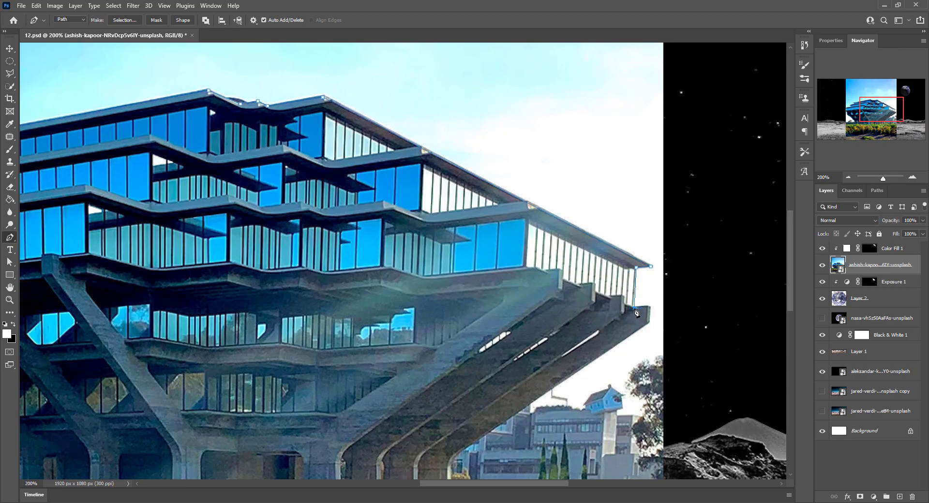
{"action": "scroll", "coordinate": [460, 456], "scroll_direction": "down", "scroll_amount": 5}
{"action": "scroll", "coordinate": [460, 456], "scroll_direction": "left", "scroll_amount": 5}
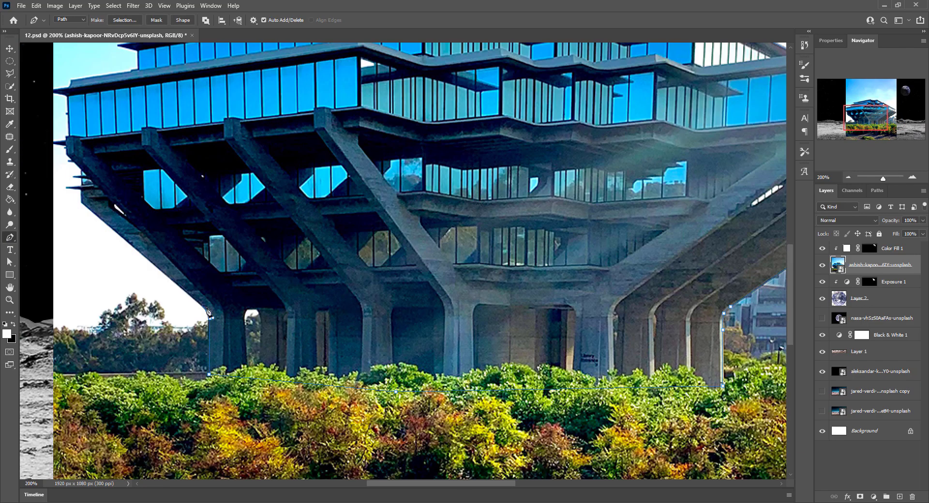
{"action": "scroll", "coordinate": [184, 196], "scroll_direction": "left", "scroll_amount": 3}
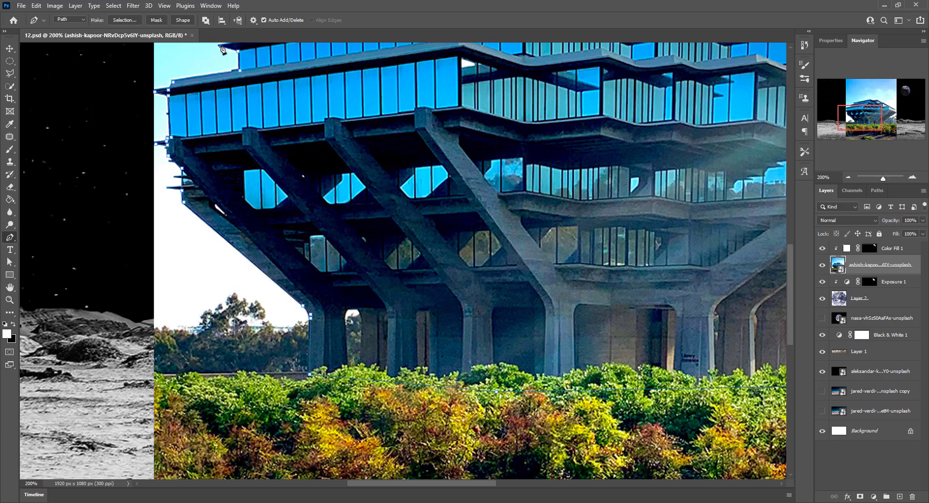
{"action": "scroll", "coordinate": [222, 49], "scroll_direction": "up", "scroll_amount": 2}
{"action": "left_click", "coordinate": [75, 6]}
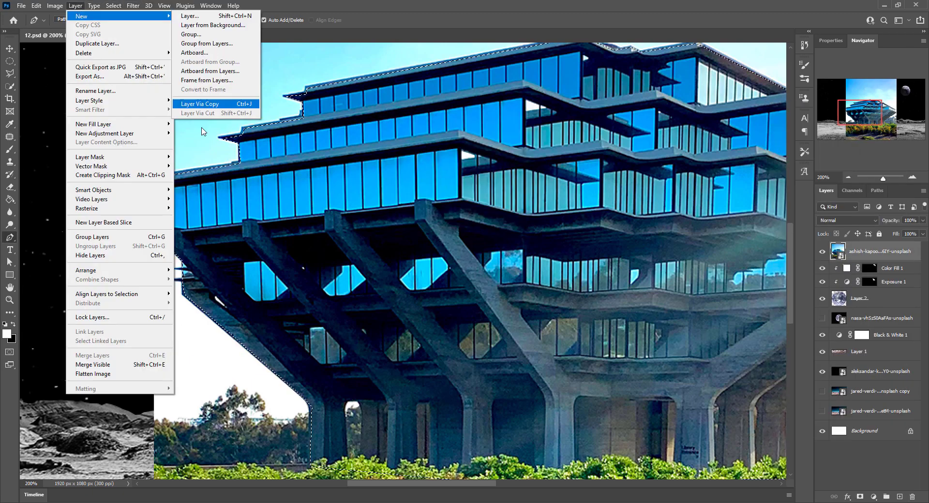
{"action": "left_click", "coordinate": [232, 101]}
Step: Erase the shrubs along the building's base
{"action": "scroll", "coordinate": [387, 290], "scroll_direction": "down", "scroll_amount": 5}
{"action": "left_click_drag", "start_coordinate": [393, 484], "coordinate": [445, 486]}
{"action": "key", "text": "e"}
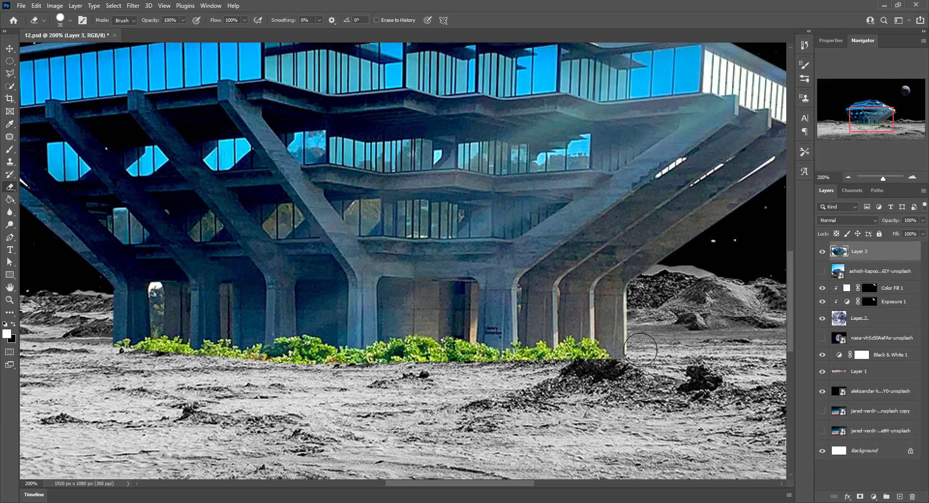
{"action": "left_click_drag", "start_coordinate": [640, 351], "coordinate": [129, 350]}
{"action": "scroll", "coordinate": [436, 443], "scroll_direction": "up", "scroll_amount": 3}
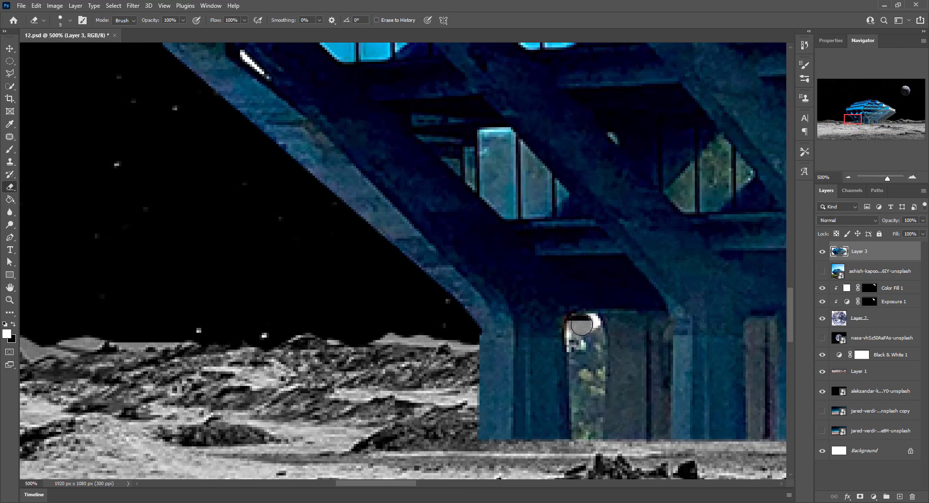
{"action": "key", "text": "ctrl+1"}
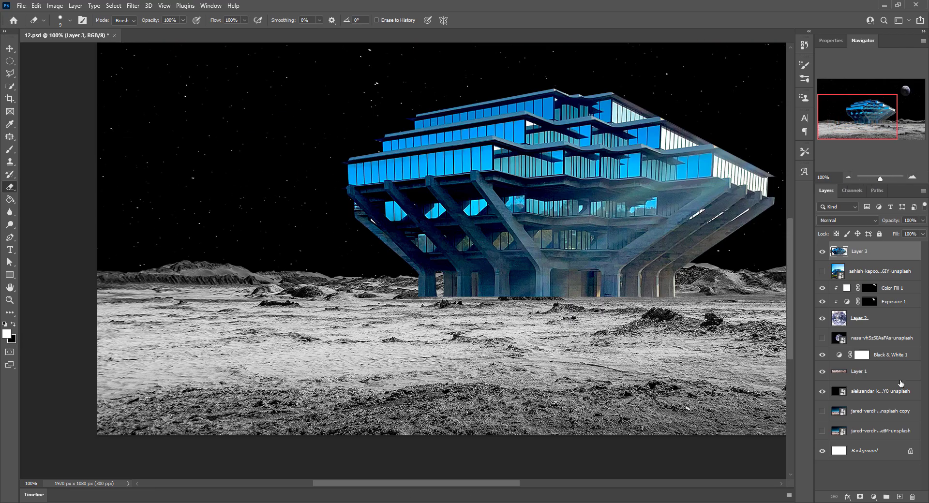
Step: Scale the building down and position it on the left of the scene
{"action": "key", "text": "ctrl+t"}
{"action": "left_click_drag", "start_coordinate": [343, 88], "coordinate": [508, 186]}
{"action": "left_click_drag", "start_coordinate": [609, 252], "coordinate": [327, 276]}
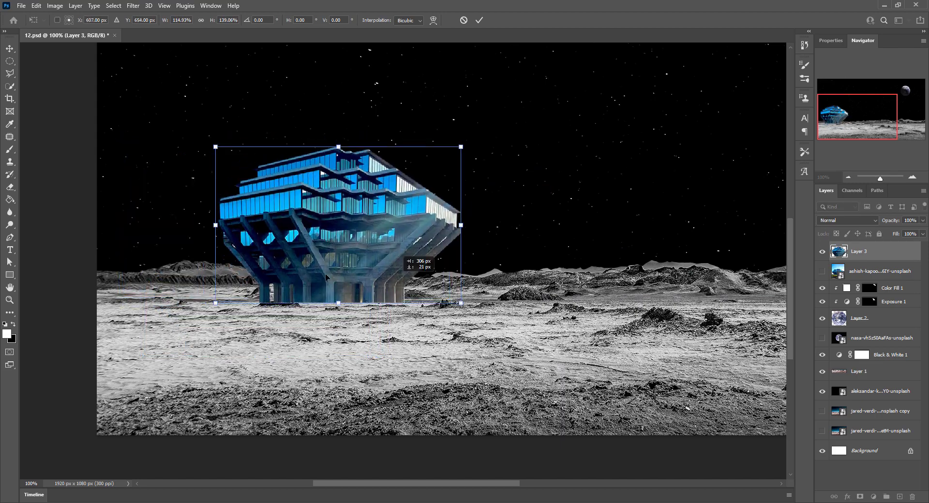
{"action": "key", "text": "ctrl+minus"}
{"action": "left_click_drag", "start_coordinate": [379, 289], "coordinate": [394, 279]}
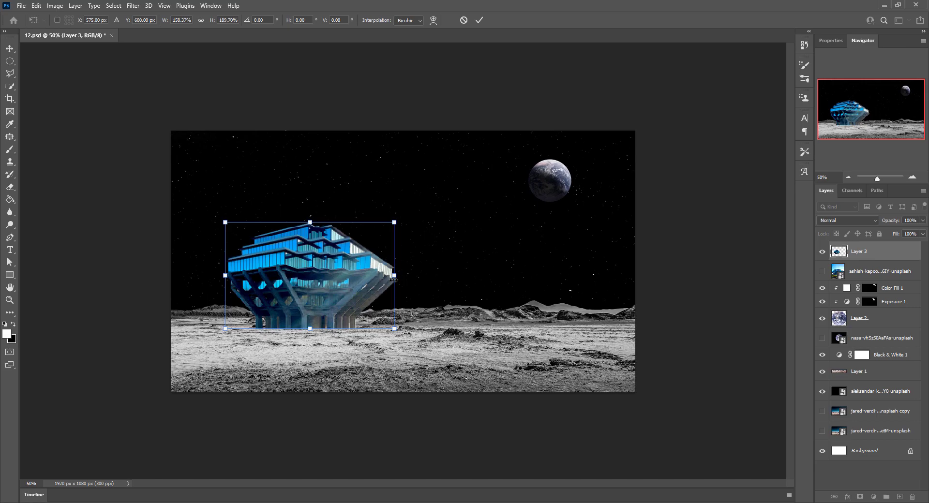
{"action": "key", "text": "Return"}
Step: Paint the building's mask with a small soft brush to blend its base into the ground
{"action": "scroll", "coordinate": [290, 334], "scroll_direction": "up", "scroll_amount": 5}
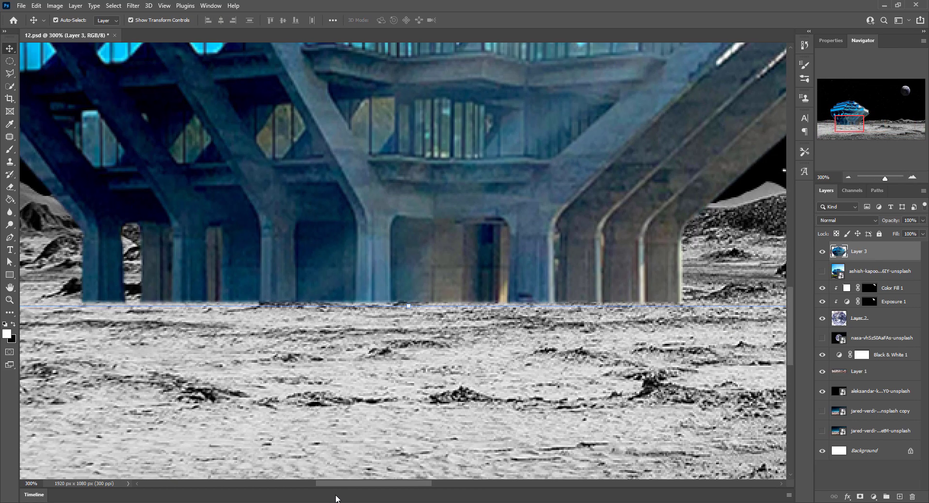
{"action": "key", "text": "b"}
{"action": "key", "text": "x"}
{"action": "left_click", "coordinate": [283, 20]}
{"action": "key", "text": "bracketleft"}
{"action": "key", "text": "bracketleft"}
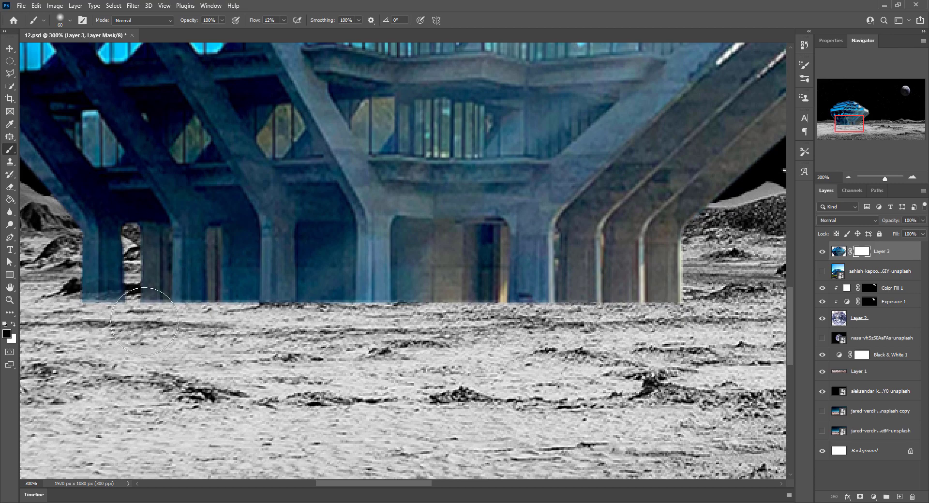
{"action": "key", "text": "shift+4"}
{"action": "key", "text": "shift+5"}
{"action": "mouse_move", "coordinate": [85, 309]}
{"action": "left_mouse_down"}
{"action": "mouse_move", "coordinate": [603, 323]}
{"action": "mouse_move", "coordinate": [468, 356]}
{"action": "left_mouse_up"}
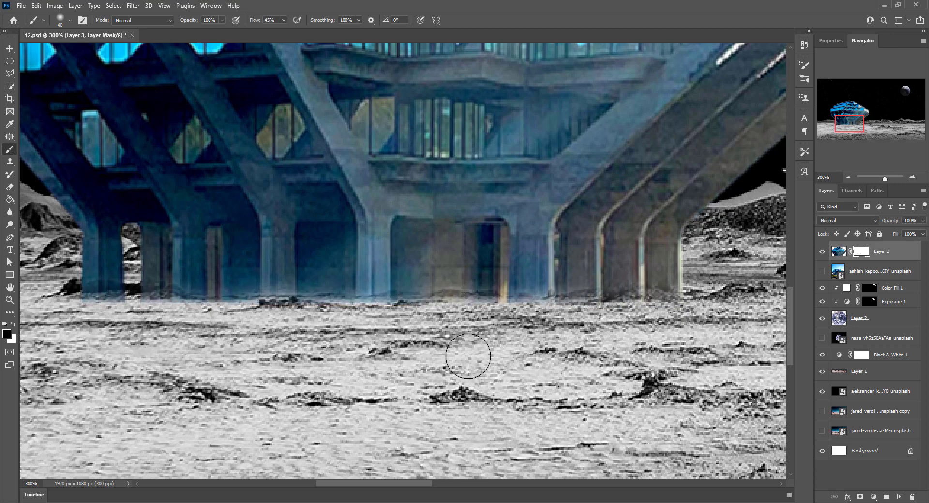
{"action": "key", "text": "x"}
{"action": "left_click_drag", "start_coordinate": [81, 301], "coordinate": [234, 292]}
{"action": "left_click_drag", "start_coordinate": [109, 284], "coordinate": [594, 296]}
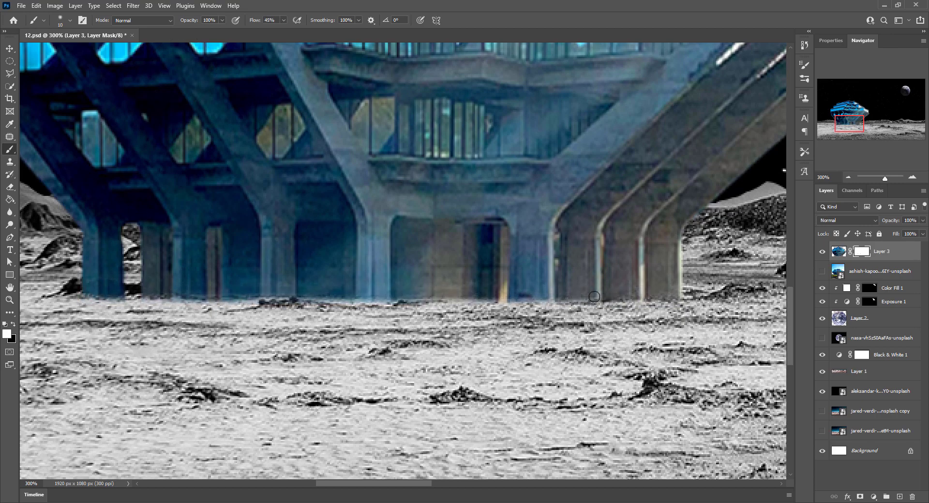
Step: Fit the whole scene in view and add a Hue/Saturation adjustment above the building
{"action": "scroll", "coordinate": [508, 386], "scroll_direction": "left", "scroll_amount": 5}
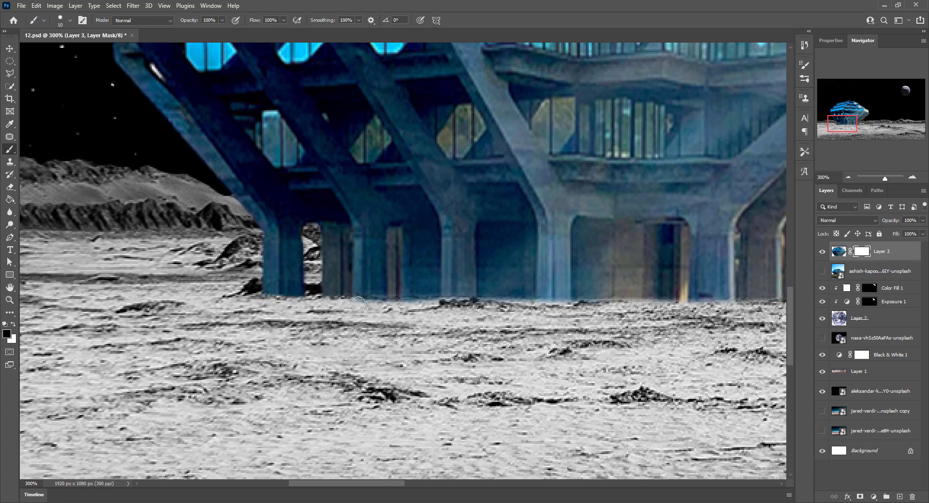
{"action": "scroll", "coordinate": [618, 311], "scroll_direction": "right", "scroll_amount": 5}
{"action": "key", "text": "ctrl+0"}
{"action": "left_click", "coordinate": [898, 255]}
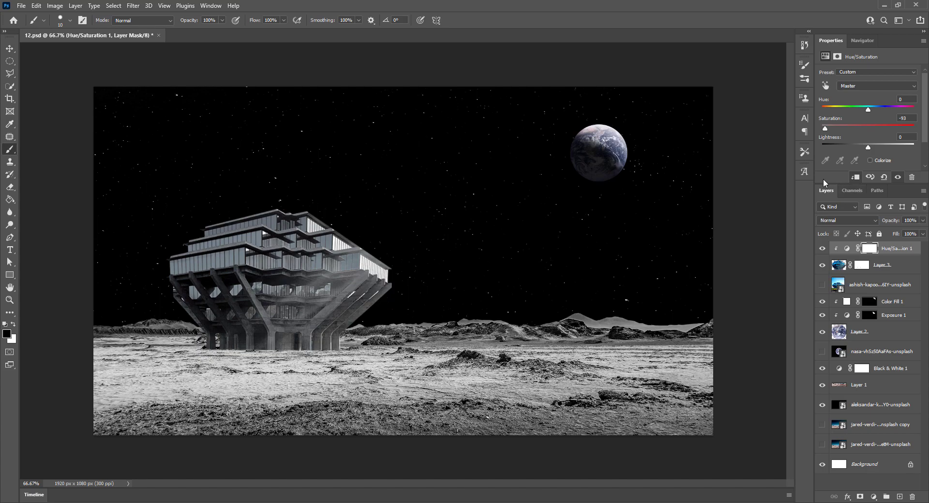
Step: Add a black Color Fill clipped to the moon ground, with its mask inverted
{"action": "left_click", "coordinate": [912, 178]}
{"action": "left_click_drag", "start_coordinate": [496, 483], "coordinate": [453, 483]}
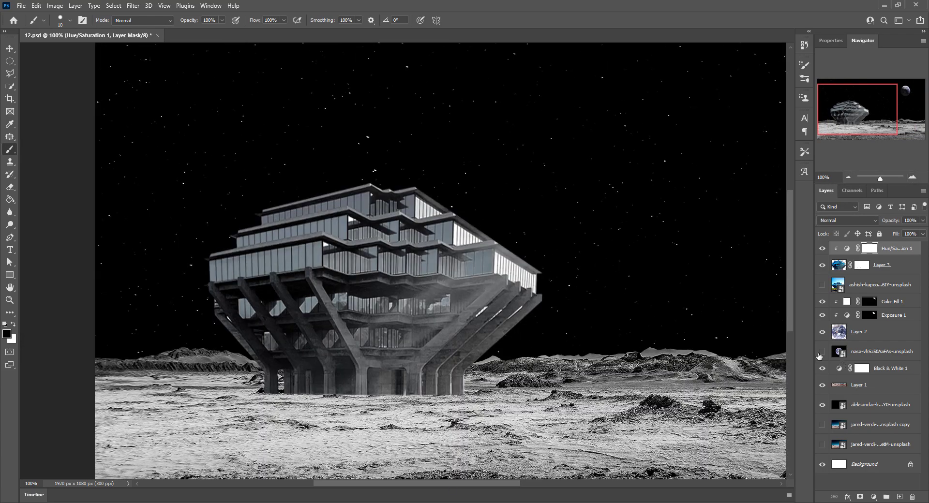
{"action": "left_click", "coordinate": [871, 384]}
{"action": "left_click", "coordinate": [874, 496]}
{"action": "left_click", "coordinate": [866, 326]}
{"action": "right_click", "coordinate": [885, 382]}
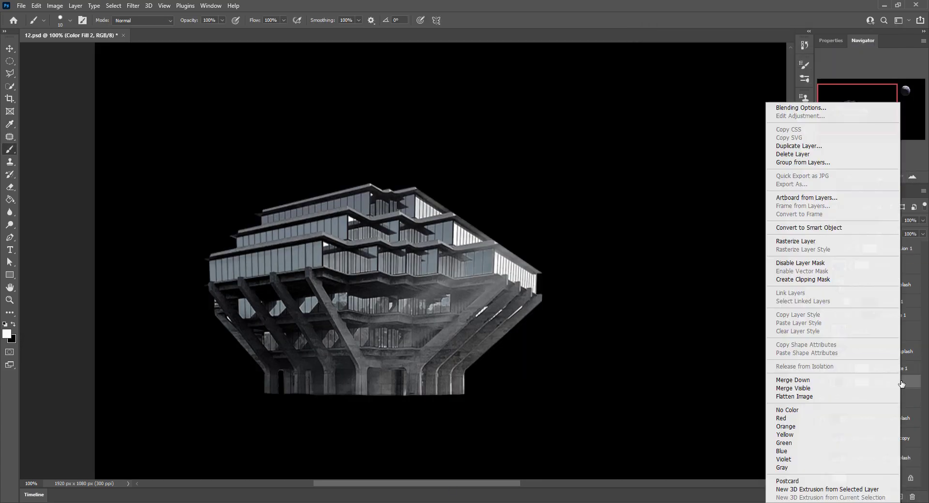
{"action": "left_click", "coordinate": [804, 348]}
{"action": "left_click", "coordinate": [869, 382]}
{"action": "key", "text": "ctrl+i"}
{"action": "key", "text": "x"}
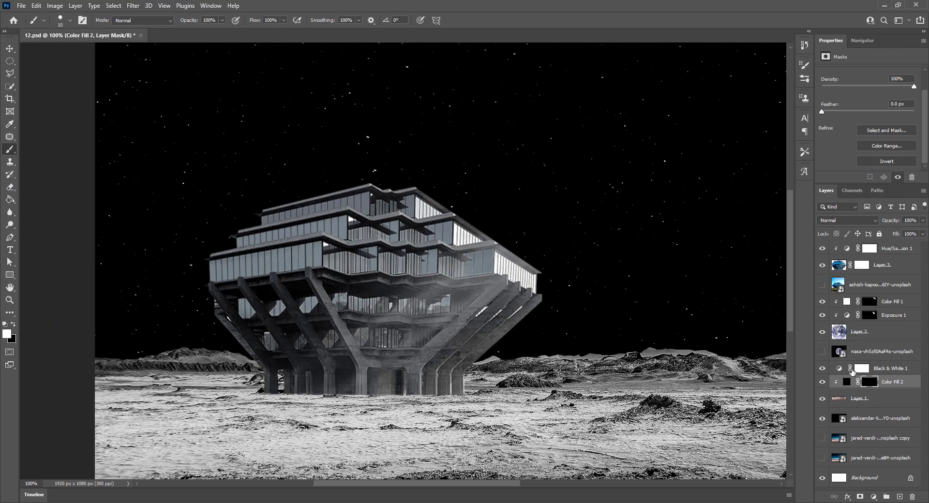
Step: Paint a soft shadow under the building with a soft brush at 13% flow
{"action": "left_click", "coordinate": [65, 20]}
{"action": "left_click", "coordinate": [65, 20]}
{"action": "left_click", "coordinate": [284, 21]}
{"action": "left_click_drag", "start_coordinate": [285, 31], "coordinate": [249, 39]}
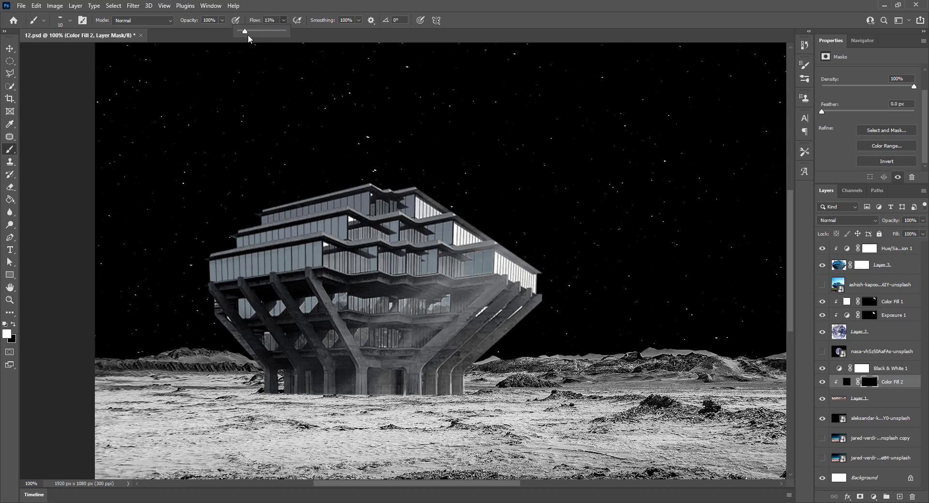
{"action": "mouse_move", "coordinate": [218, 392]}
{"action": "left_mouse_down"}
{"action": "mouse_move", "coordinate": [136, 401]}
{"action": "mouse_move", "coordinate": [118, 390]}
{"action": "left_mouse_up"}
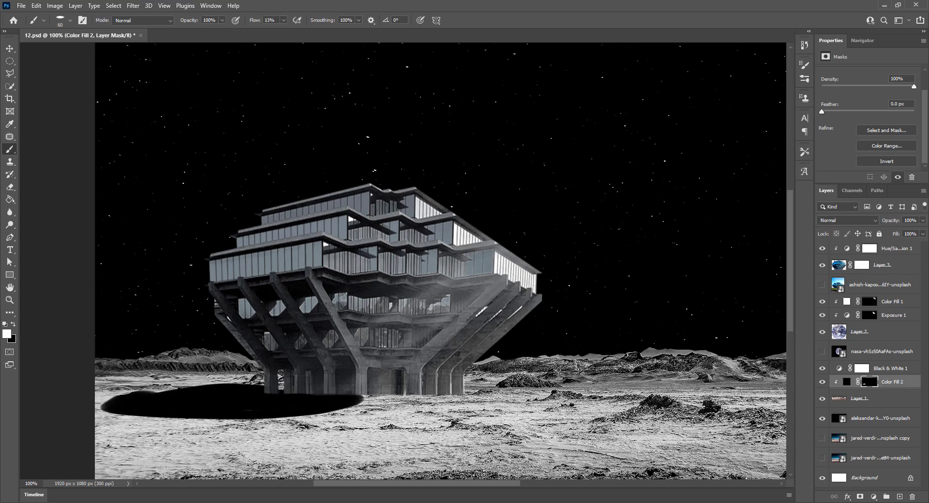
Step: Trim the shadow's edges into a slanted shape, undoing the last strokes
{"action": "key", "text": "x"}
{"action": "left_click_drag", "start_coordinate": [232, 411], "coordinate": [104, 408]}
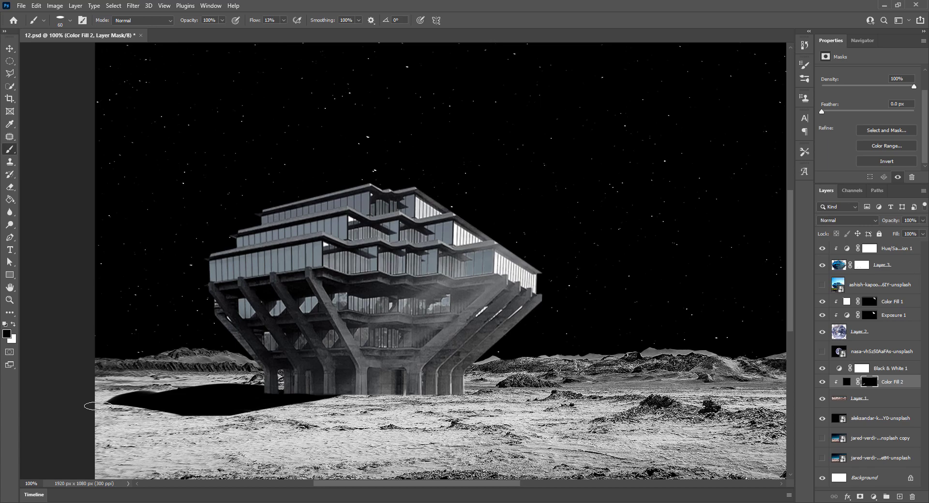
{"action": "left_click_drag", "start_coordinate": [237, 387], "coordinate": [111, 401]}
{"action": "key", "text": "x"}
{"action": "left_click_drag", "start_coordinate": [261, 375], "coordinate": [126, 416]}
{"action": "key", "text": "x"}
{"action": "left_click_drag", "start_coordinate": [193, 387], "coordinate": [239, 436]}
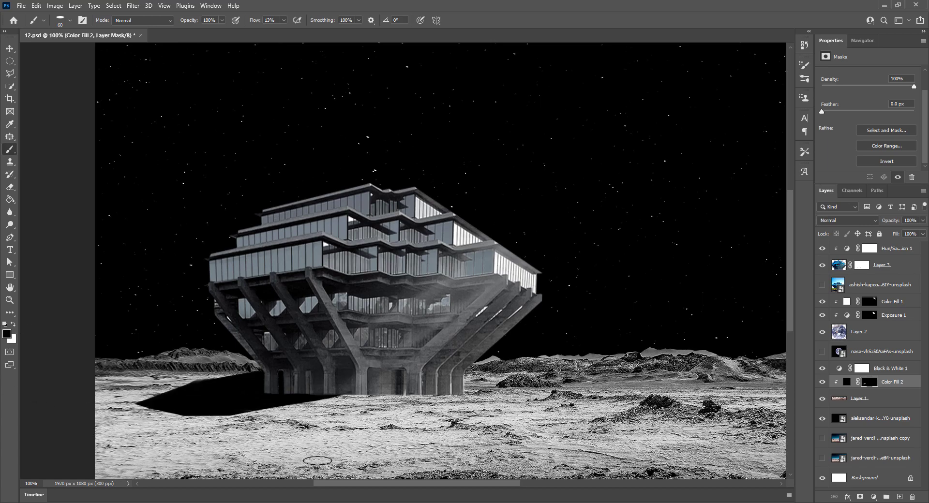
{"action": "key", "text": "ctrl+z"}
{"action": "key", "text": "ctrl+z"}
{"action": "key", "text": "ctrl+z"}
{"action": "key", "text": "ctrl+z"}
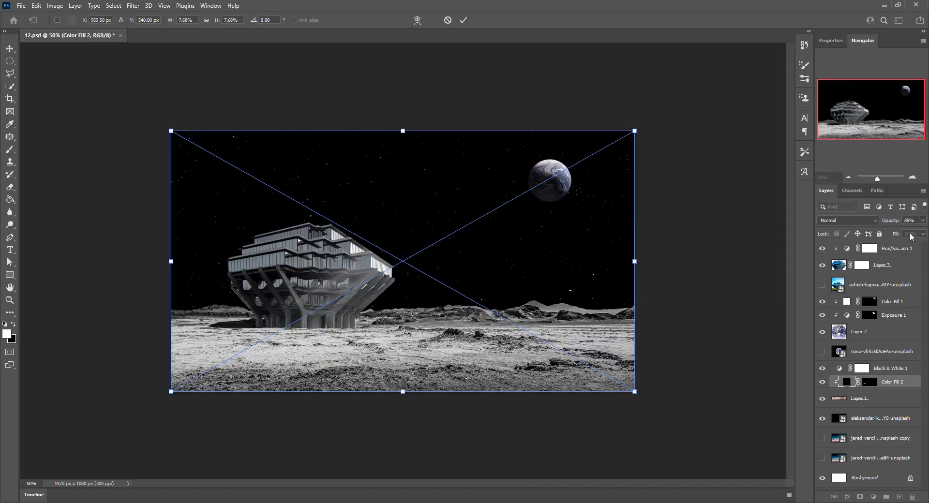
Step: Pan around the tan building photo with the Pen tool ready to trace its outline
{"action": "scroll", "coordinate": [184, 348], "scroll_direction": "up", "scroll_amount": 3}
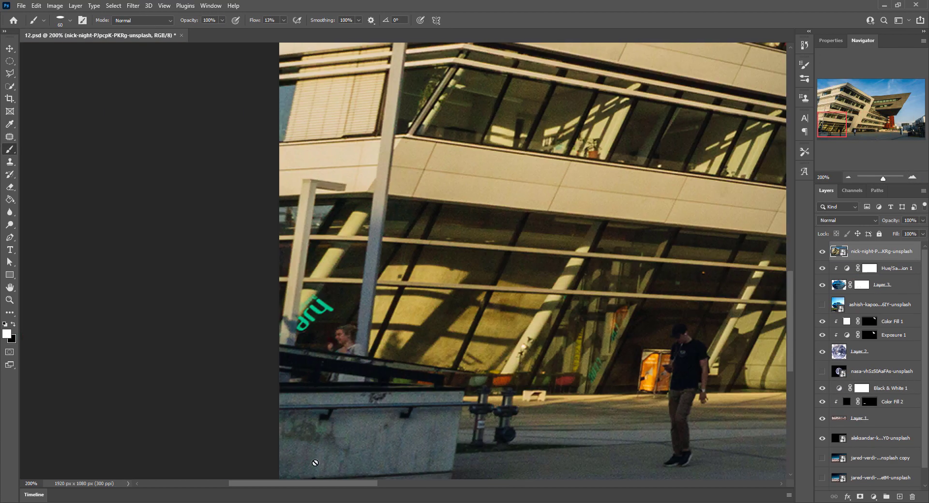
{"action": "key", "text": "p"}
{"action": "scroll", "coordinate": [724, 312], "scroll_direction": "right", "scroll_amount": 10}
{"action": "scroll", "coordinate": [654, 324], "scroll_direction": "left", "scroll_amount": 8}
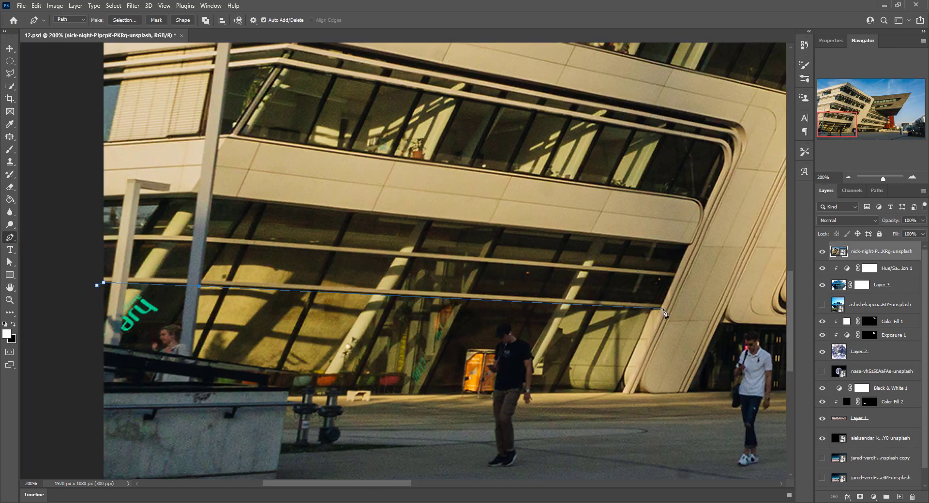
{"action": "scroll", "coordinate": [583, 338], "scroll_direction": "right", "scroll_amount": 8}
{"action": "scroll", "coordinate": [688, 154], "scroll_direction": "up", "scroll_amount": 5}
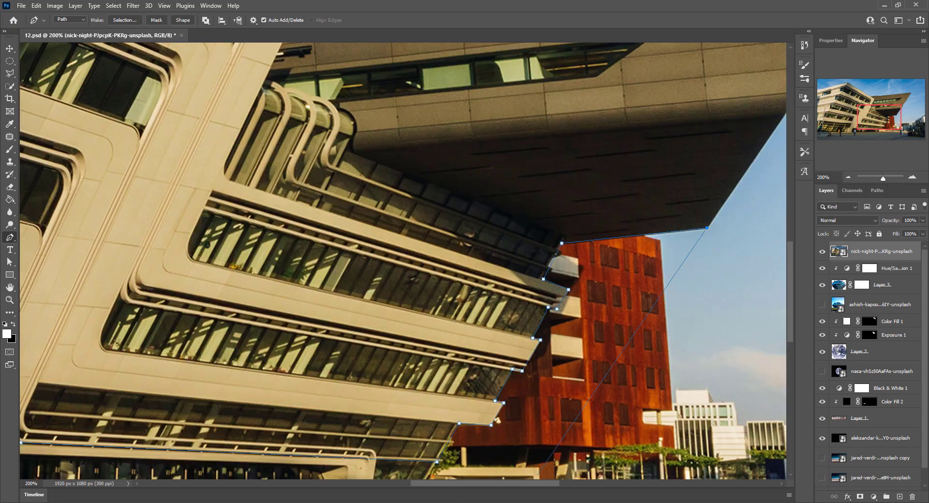
{"action": "scroll", "coordinate": [532, 165], "scroll_direction": "up", "scroll_amount": 5}
{"action": "scroll", "coordinate": [339, 179], "scroll_direction": "left", "scroll_amount": 5}
{"action": "scroll", "coordinate": [84, 195], "scroll_direction": "left", "scroll_amount": 5}
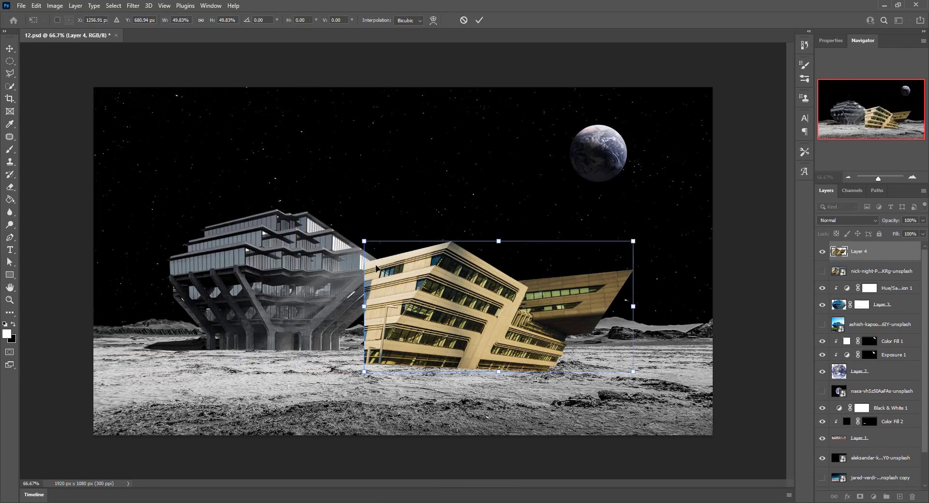
Step: Place the cut-out tan building and move it down to the right side of the scene
{"action": "left_click_drag", "start_coordinate": [376, 269], "coordinate": [430, 251]}
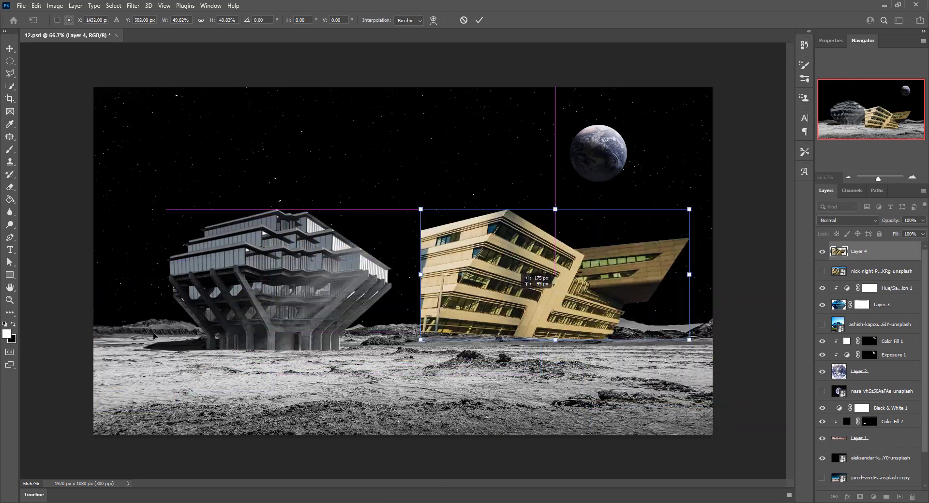
{"action": "key", "text": "Return"}
{"action": "left_click_drag", "start_coordinate": [489, 271], "coordinate": [689, 328]}
{"action": "left_click_drag", "start_coordinate": [629, 271], "coordinate": [699, 306]}
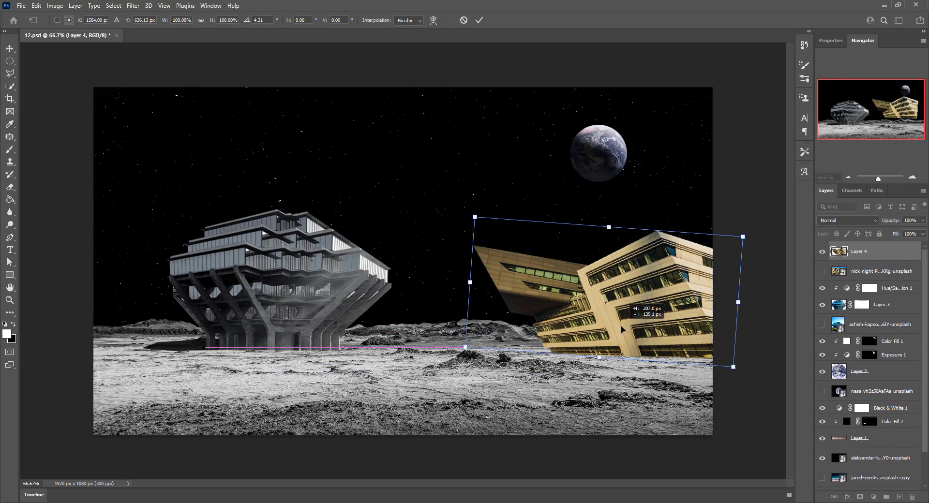
Step: Tilt the building slightly clockwise and commit the transform
{"action": "left_click_drag", "start_coordinate": [752, 355], "coordinate": [748, 348]}
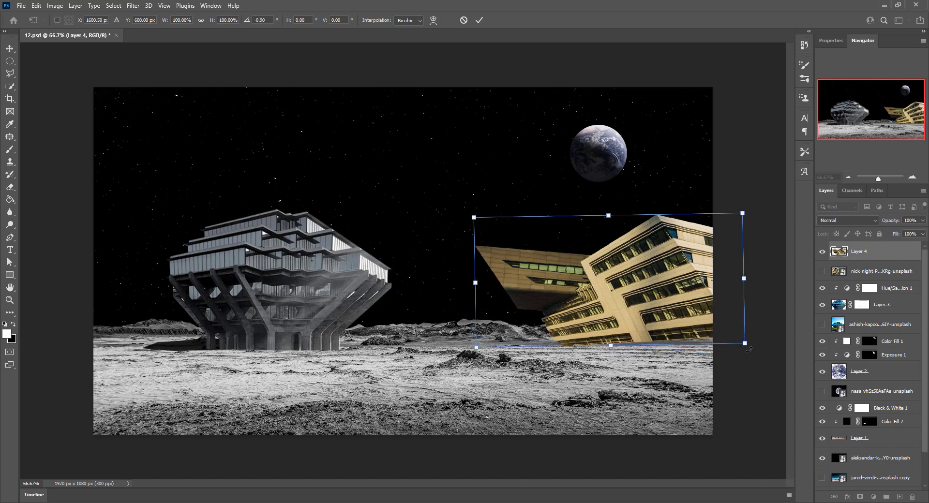
{"action": "mouse_move", "coordinate": [748, 348]}
{"action": "left_mouse_down"}
{"action": "mouse_move", "coordinate": [733, 368]}
{"action": "mouse_move", "coordinate": [740, 312]}
{"action": "left_mouse_up"}
{"action": "key", "text": "Return"}
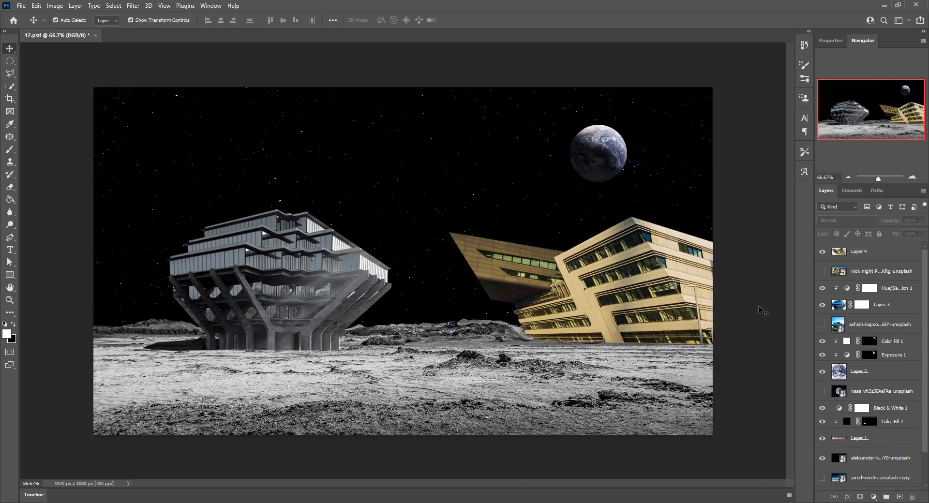
{"action": "left_click", "coordinate": [873, 497]}
Step: Desaturate the tan building with a clipped Hue/Saturation of -95 and shadow its base
{"action": "left_click", "coordinate": [822, 388]}
{"action": "left_click_drag", "start_coordinate": [868, 128], "coordinate": [826, 129]}
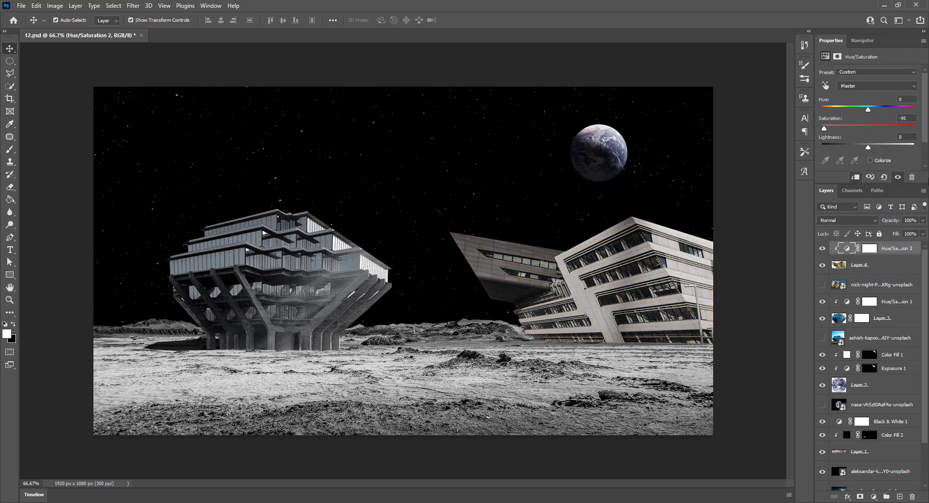
{"action": "left_click", "coordinate": [870, 435]}
{"action": "key", "text": "b"}
{"action": "key", "text": "x"}
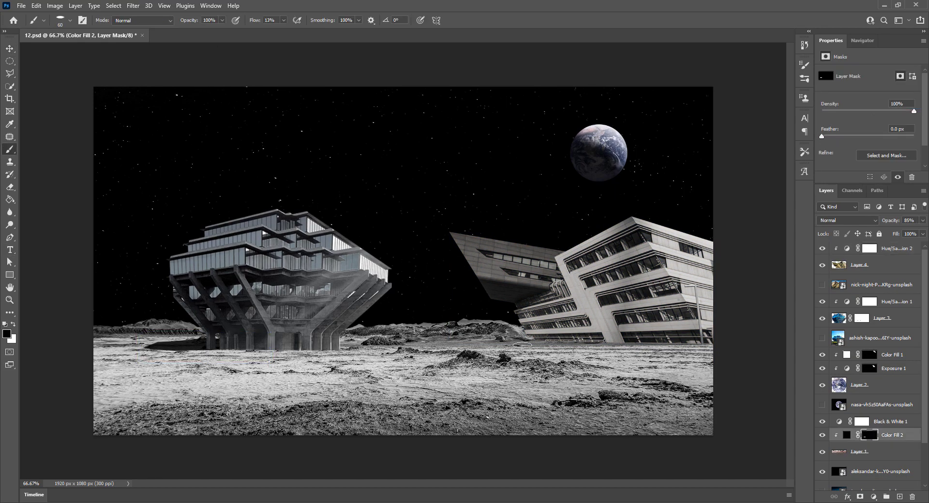
{"action": "left_click_drag", "start_coordinate": [514, 345], "coordinate": [495, 341]}
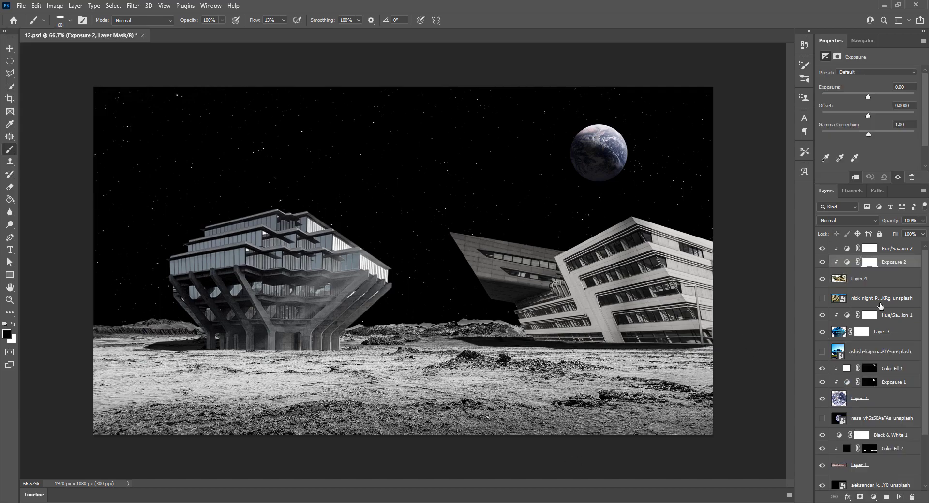
Step: Darken parts of the building's facade with a clipped, inverted-mask Exposure adjustment
{"action": "key", "text": "x"}
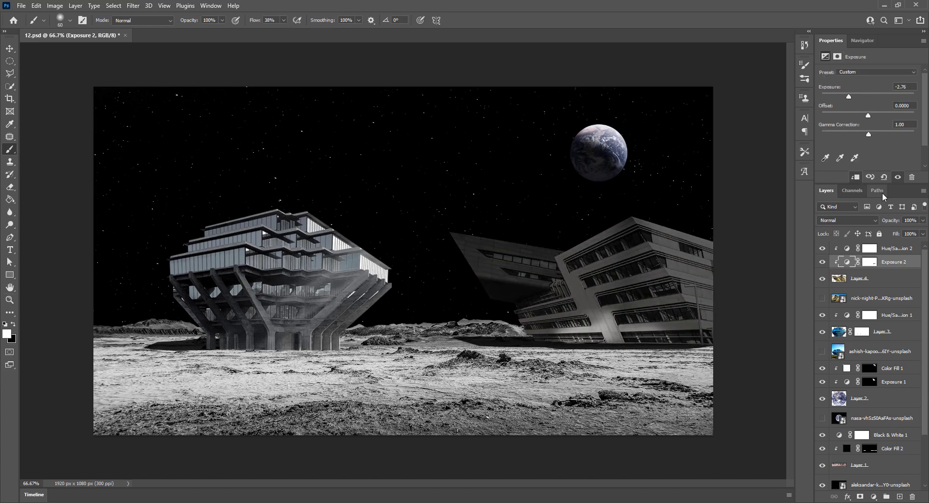
{"action": "key", "text": "ctrl+i"}
{"action": "key", "text": "x"}
{"action": "mouse_move", "coordinate": [649, 329]}
{"action": "left_mouse_down"}
{"action": "mouse_move", "coordinate": [607, 247]}
{"action": "mouse_move", "coordinate": [504, 242]}
{"action": "left_mouse_up"}
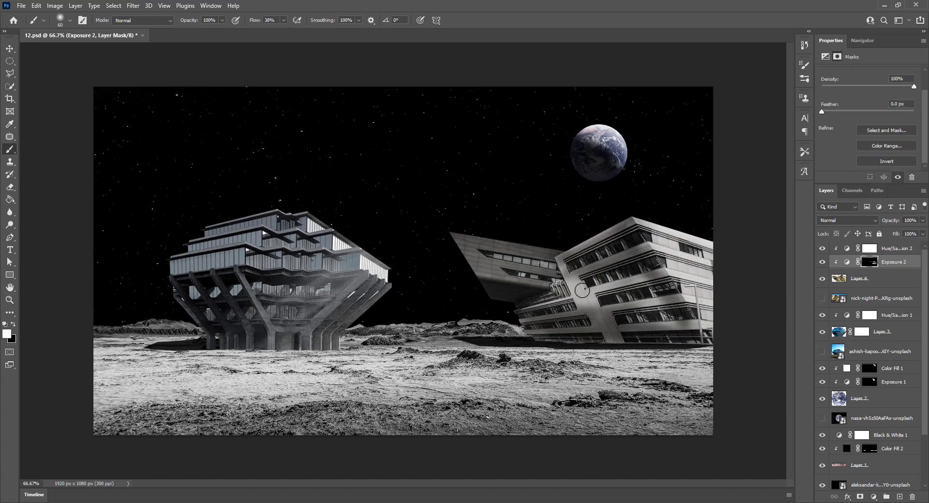
{"action": "left_click_drag", "start_coordinate": [598, 242], "coordinate": [557, 300]}
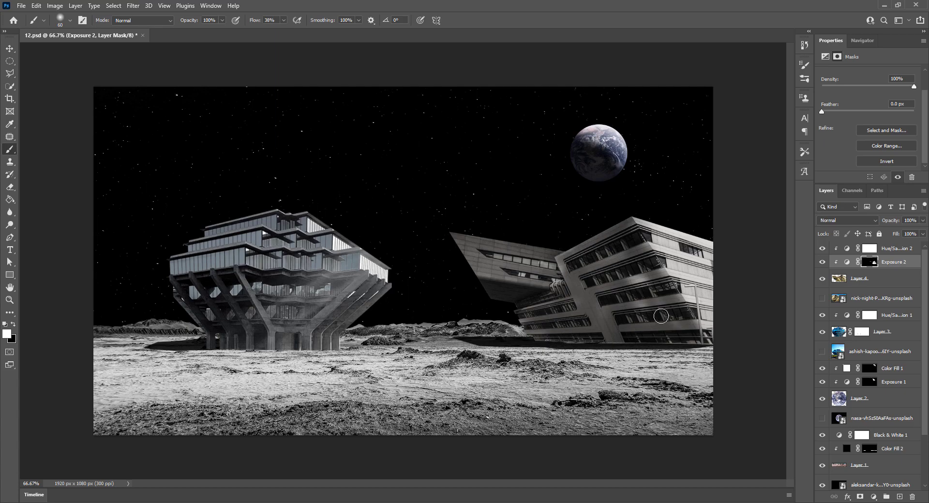
{"action": "key", "text": "shift+bracketright"}
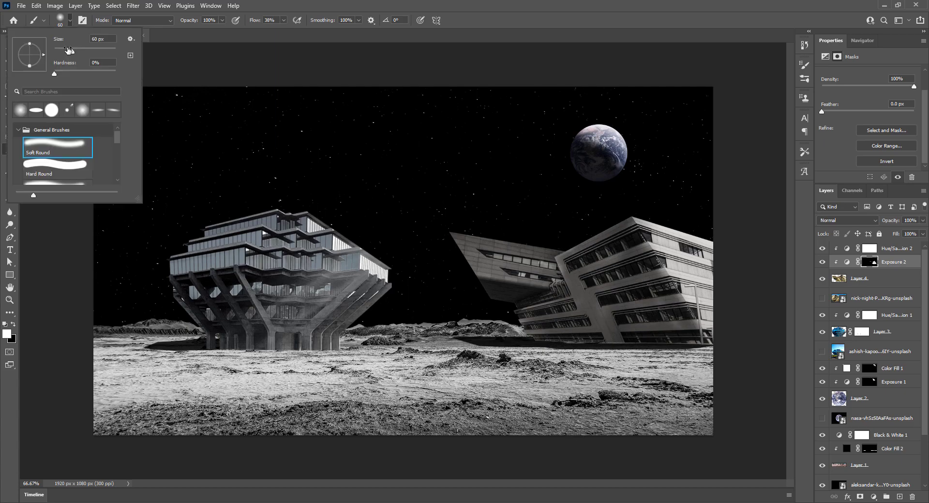
{"action": "left_click", "coordinate": [863, 41]}
{"action": "key", "text": "x"}
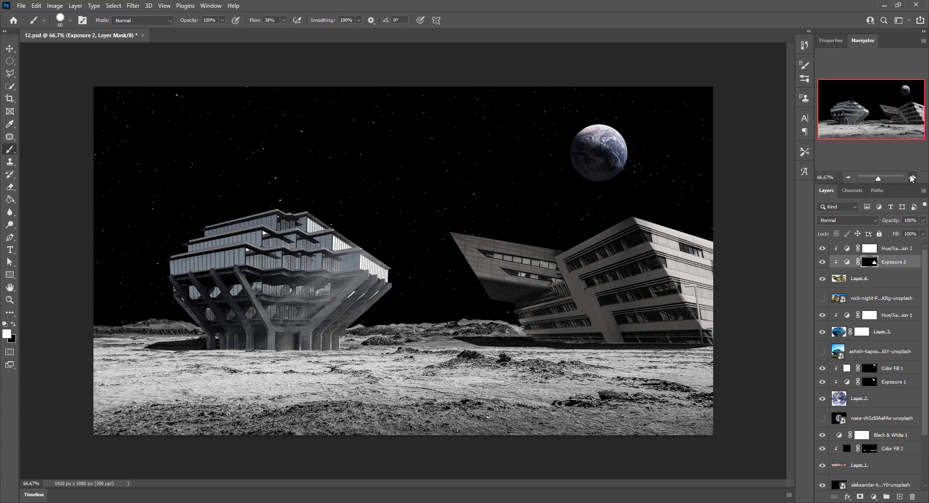
{"action": "scroll", "coordinate": [529, 192], "scroll_direction": "up", "scroll_amount": 5}
{"action": "left_click", "coordinate": [848, 178]}
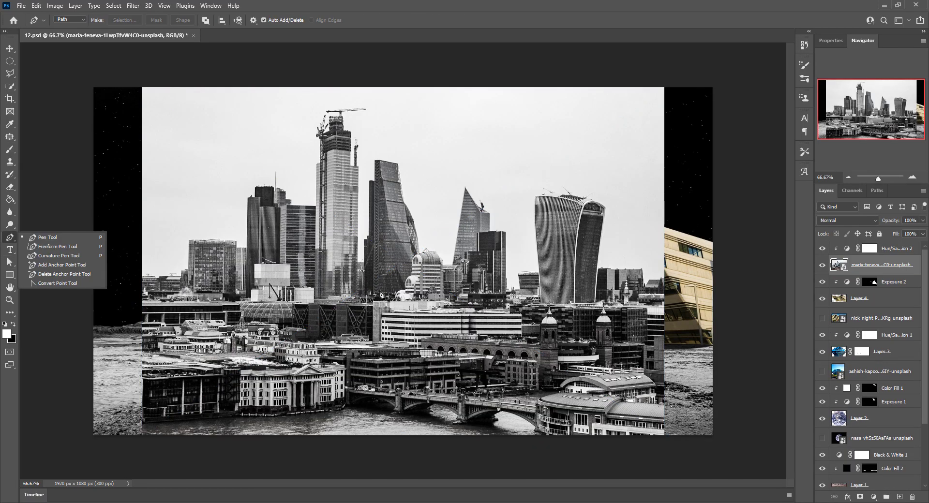
Step: Convert the drawn skyline path to a selection, copy it to a new layer, and hide Layer 5
{"action": "left_click", "coordinate": [124, 20]}
{"action": "key", "text": "Return"}
{"action": "key", "text": "ctrl+j"}
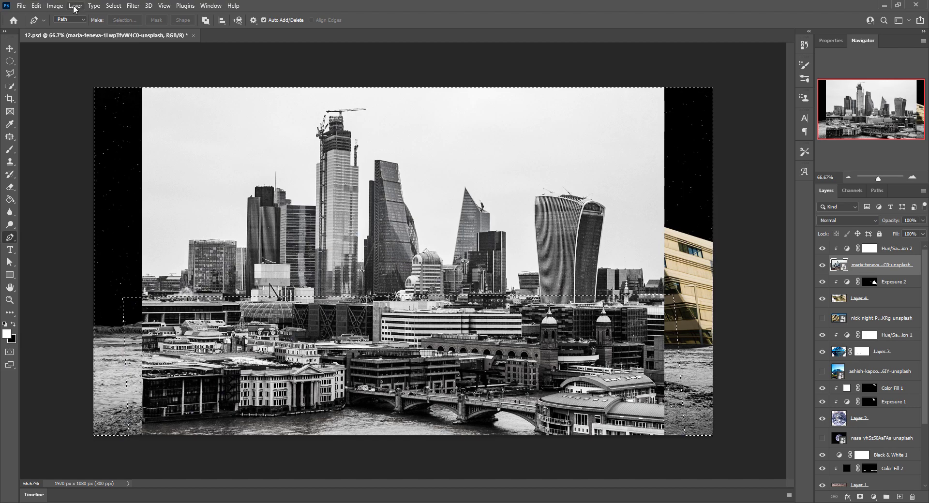
{"action": "left_click", "coordinate": [822, 284]}
Step: Reselect the skyline buildings with a small Quick Selection brush and copy them to Layer 6
{"action": "right_click", "coordinate": [10, 87]}
{"action": "left_click", "coordinate": [44, 81]}
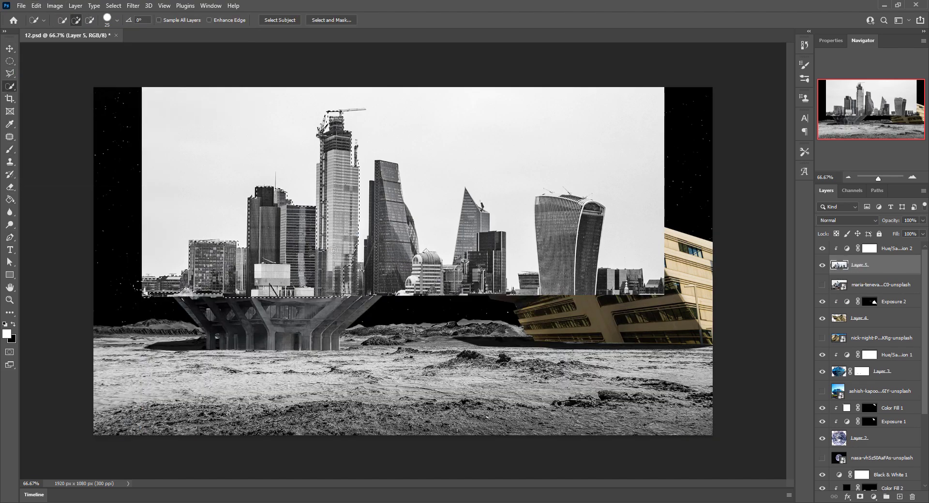
{"action": "key", "text": "bracketleft"}
{"action": "key", "text": "bracketleft"}
{"action": "key", "text": "bracketleft"}
{"action": "left_click_drag", "start_coordinate": [333, 250], "coordinate": [148, 289]}
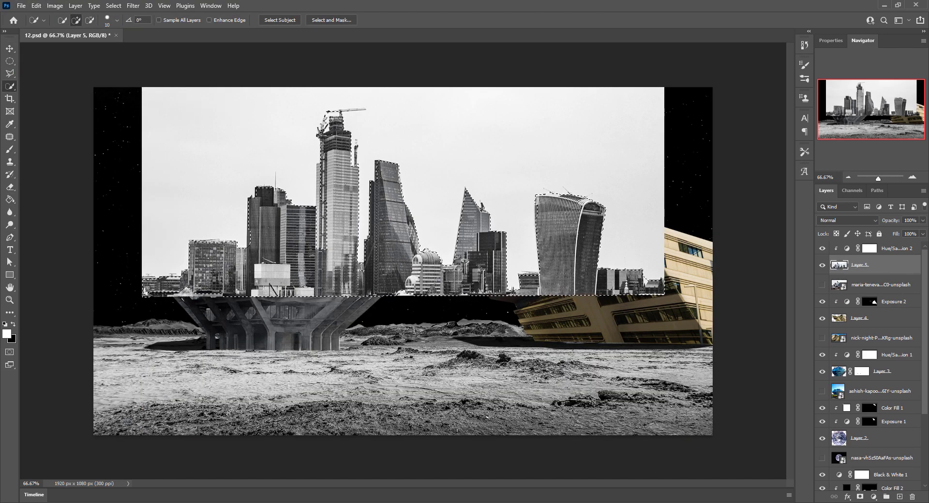
{"action": "left_click", "coordinate": [114, 5]}
{"action": "key", "text": "ctrl+j"}
Step: Hide the original skyline photo and lower Layer 6 onto the horizon and down the layer stack
{"action": "left_click", "coordinate": [822, 285]}
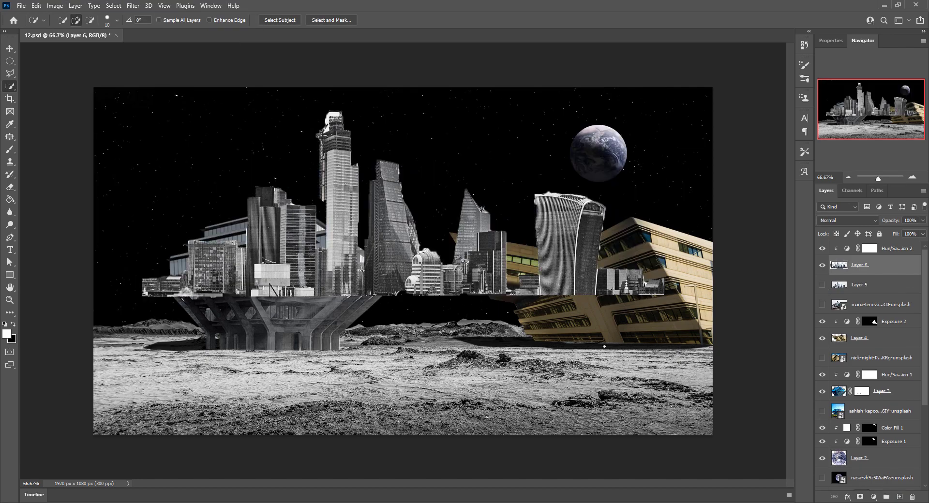
{"action": "key", "text": "v"}
{"action": "left_click_drag", "start_coordinate": [604, 347], "coordinate": [604, 385]}
{"action": "left_click_drag", "start_coordinate": [861, 264], "coordinate": [902, 404]}
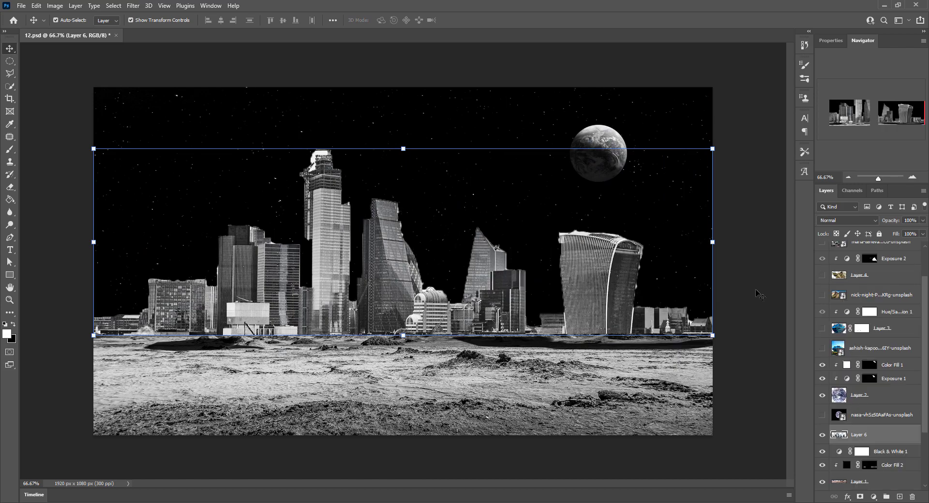
Step: Add a layer mask to Layer 6 and paint white to reveal the building bases along the horizon
{"action": "left_click", "coordinate": [861, 478]}
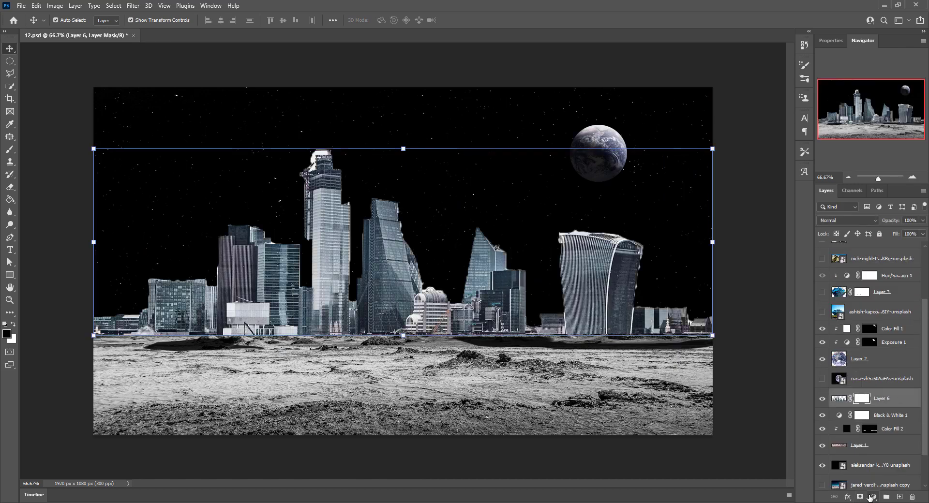
{"action": "left_click", "coordinate": [860, 497]}
{"action": "key", "text": "b"}
{"action": "scroll", "coordinate": [306, 311], "scroll_direction": "up", "scroll_amount": 2}
{"action": "left_click_drag", "start_coordinate": [358, 483], "coordinate": [486, 483]}
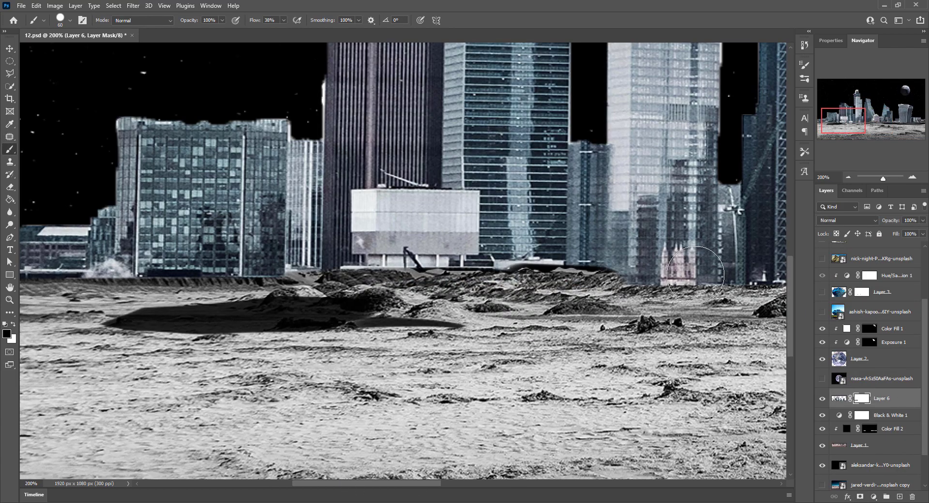
{"action": "scroll", "coordinate": [440, 242], "scroll_direction": "right", "scroll_amount": 10}
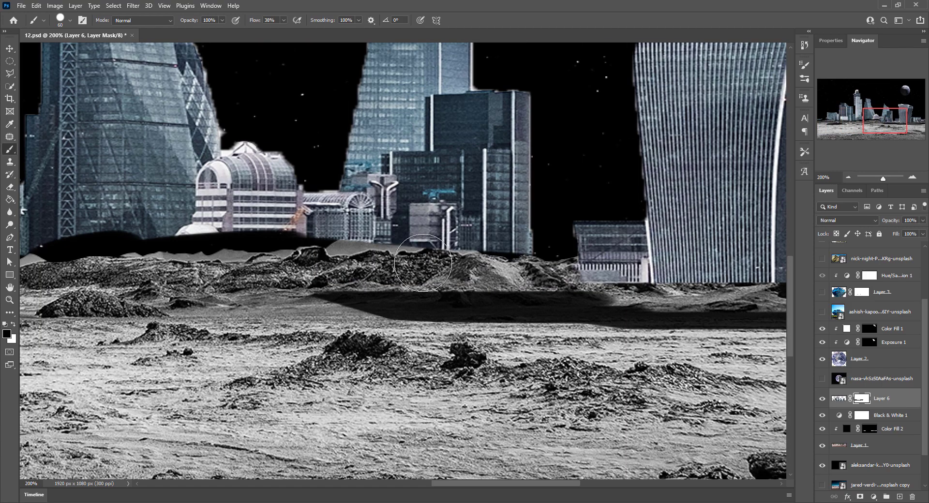
{"action": "key", "text": "x"}
{"action": "left_click_drag", "start_coordinate": [586, 251], "coordinate": [101, 257]}
Step: Paint black on the mask to blend the skyline base and remove the fringe beside the tall building
{"action": "key", "text": "x"}
{"action": "left_click_drag", "start_coordinate": [296, 301], "coordinate": [543, 297]}
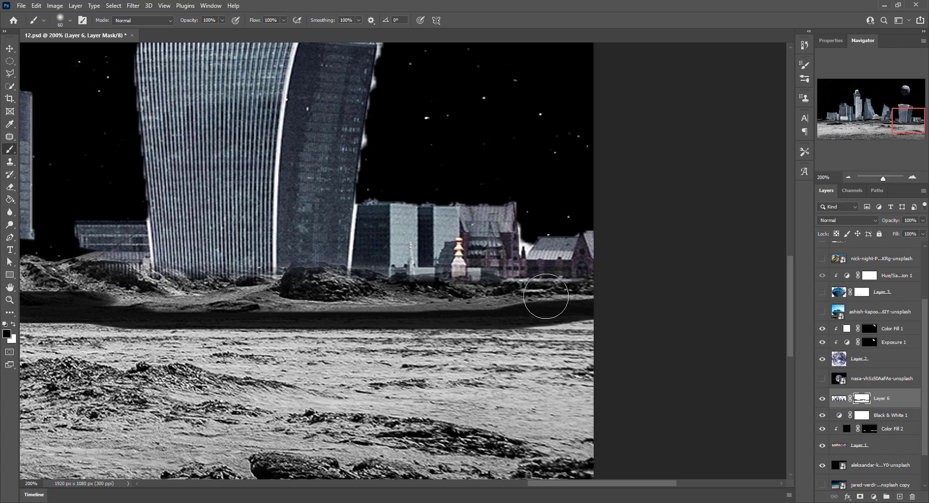
{"action": "left_click_drag", "start_coordinate": [839, 398], "coordinate": [851, 455]}
{"action": "left_click_drag", "start_coordinate": [544, 483], "coordinate": [286, 483]}
{"action": "left_click", "coordinate": [861, 446]}
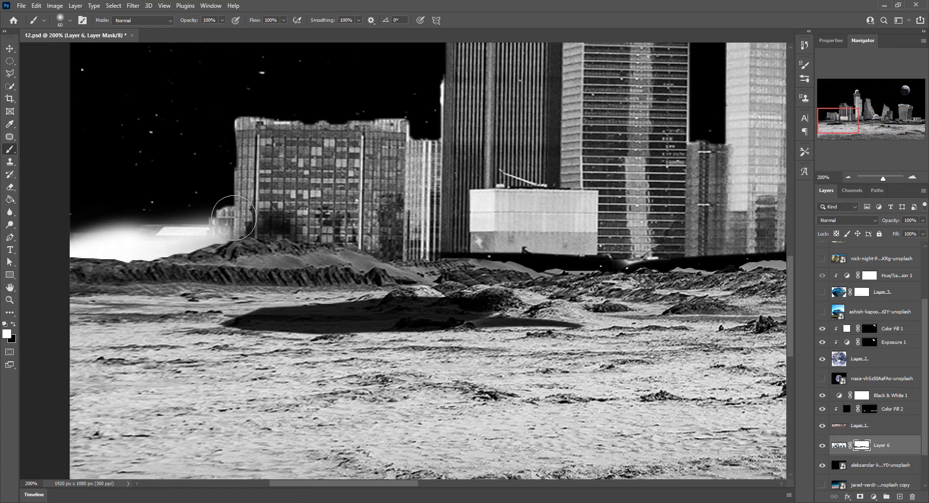
{"action": "left_click_drag", "start_coordinate": [416, 484], "coordinate": [682, 483]}
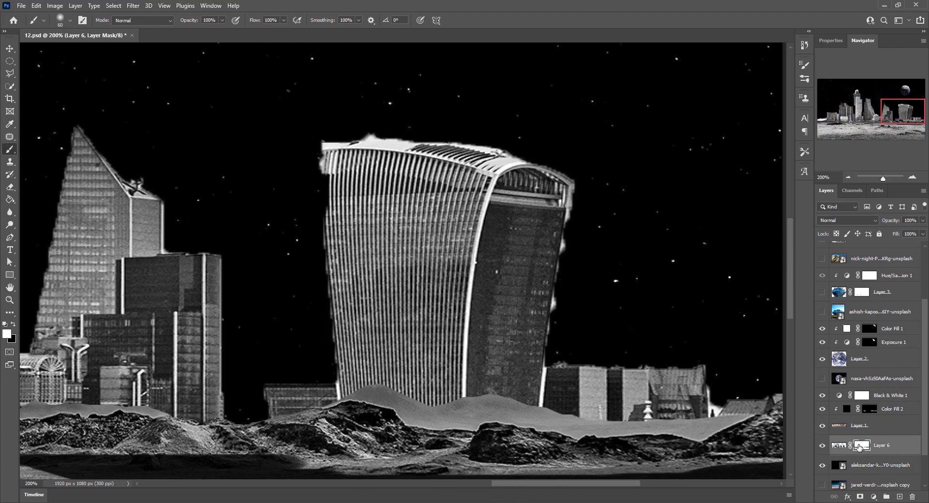
{"action": "left_click_drag", "start_coordinate": [595, 223], "coordinate": [573, 370]}
Step: Clean the bright fringe around the tower top with a smaller brush, then zoom out
{"action": "key", "text": "bracketleft"}
{"action": "key", "text": "bracketleft"}
{"action": "key", "text": "bracketleft"}
{"action": "left_click", "coordinate": [13, 324]}
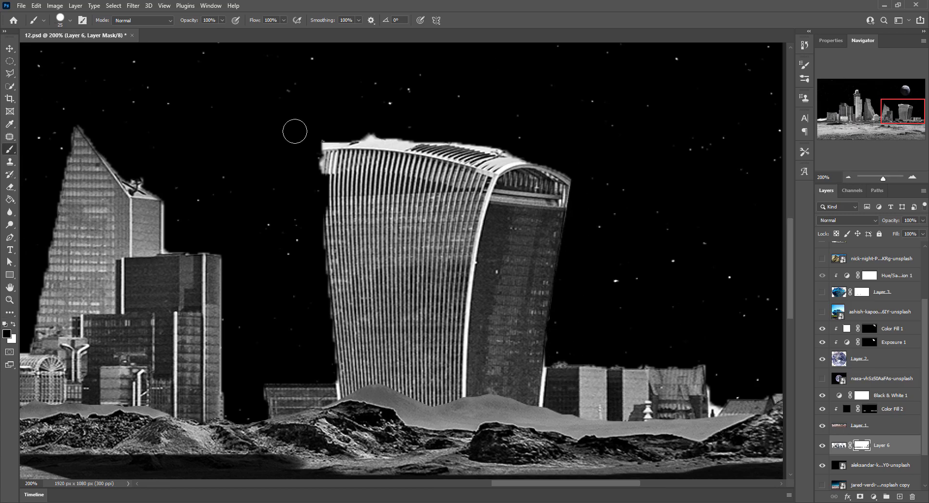
{"action": "scroll", "coordinate": [374, 128], "scroll_direction": "left", "scroll_amount": 5}
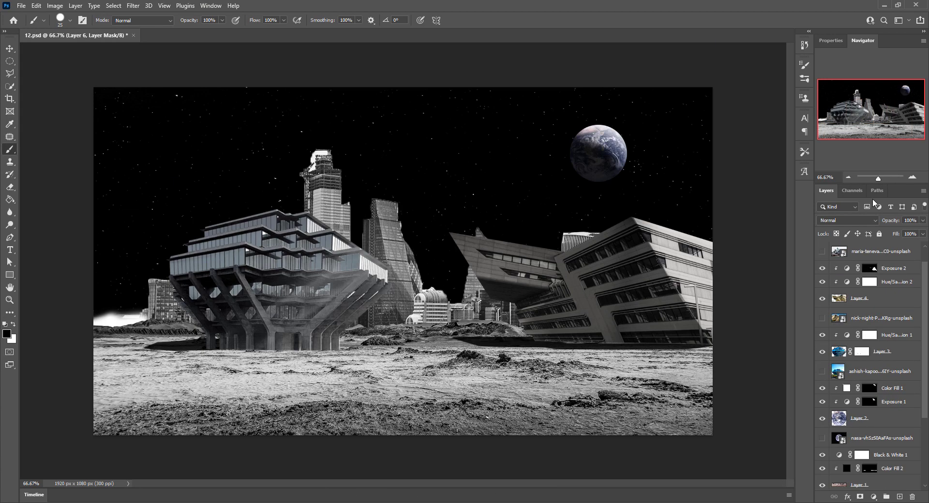
{"action": "scroll", "coordinate": [920, 340], "scroll_direction": "down", "scroll_amount": 5}
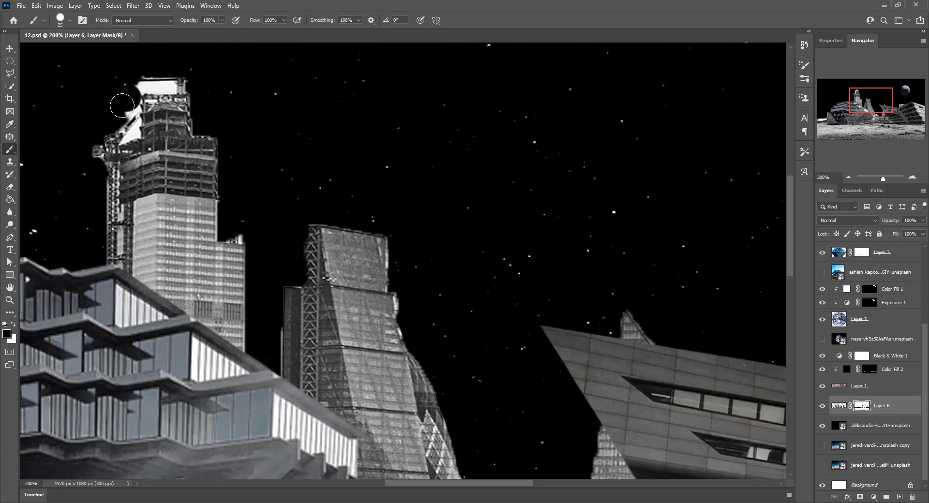
{"action": "left_click_drag", "start_coordinate": [125, 97], "coordinate": [128, 130]}
{"action": "left_click", "coordinate": [847, 179]}
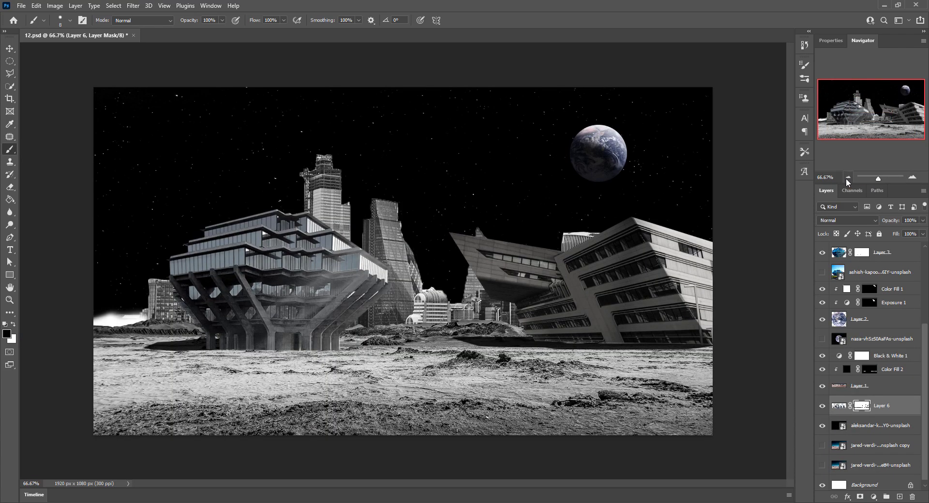
Step: Scale Layer 3's stepped building smaller and move it toward the left edge
{"action": "key", "text": "ctrl+t"}
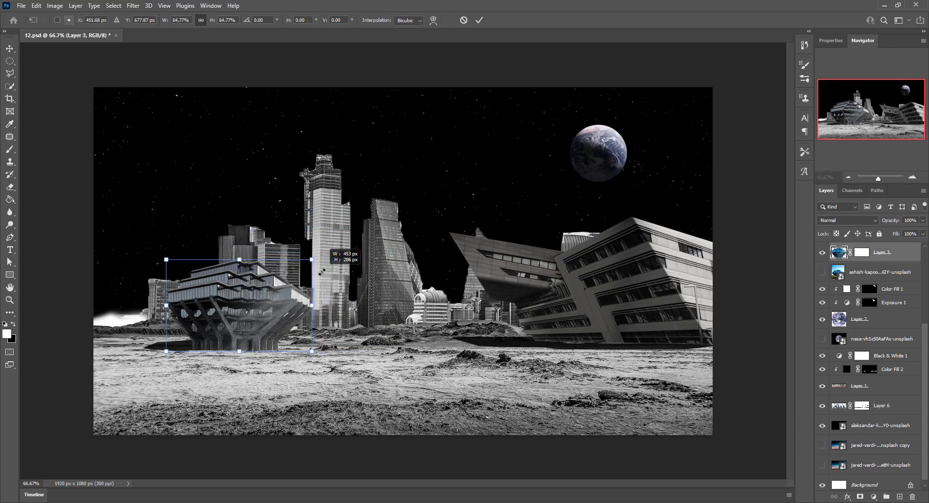
{"action": "left_click_drag", "start_coordinate": [301, 311], "coordinate": [121, 310]}
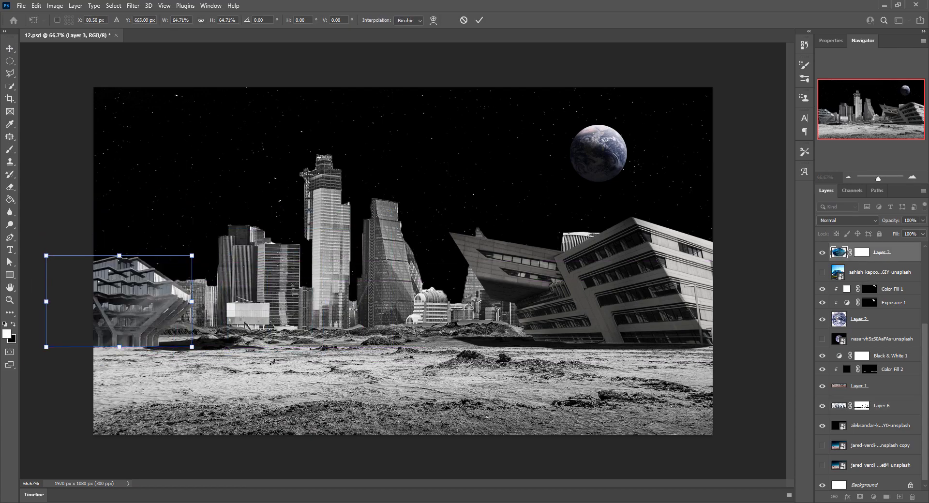
{"action": "left_click", "coordinate": [870, 369]}
Step: Place the white tower photo into the scene, flipped horizontally
{"action": "key", "text": "b"}
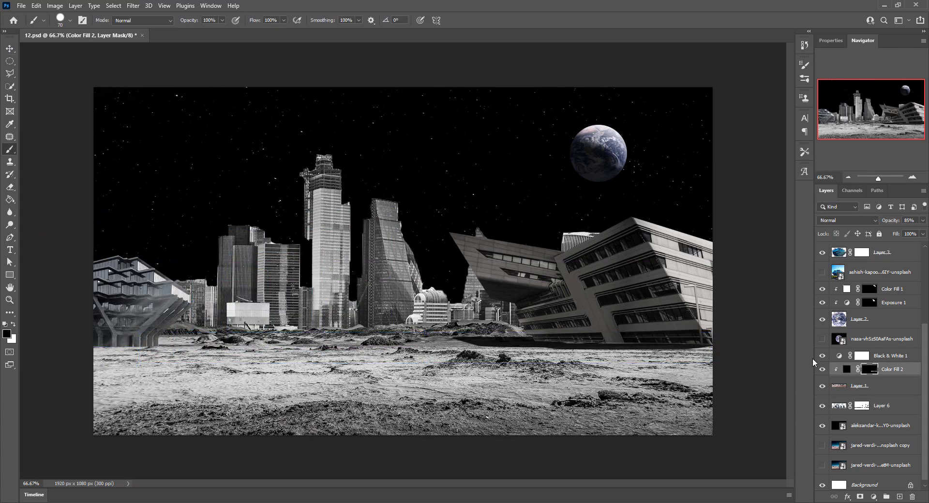
{"action": "left_click_drag", "start_coordinate": [812, 358], "coordinate": [439, 281]}
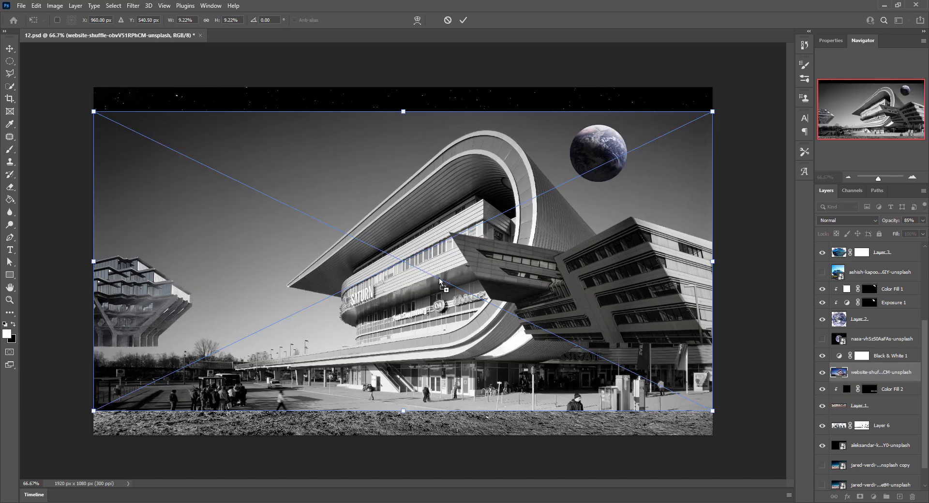
{"action": "left_click", "coordinate": [36, 5]}
{"action": "left_click", "coordinate": [203, 363]}
{"action": "key", "text": "Return"}
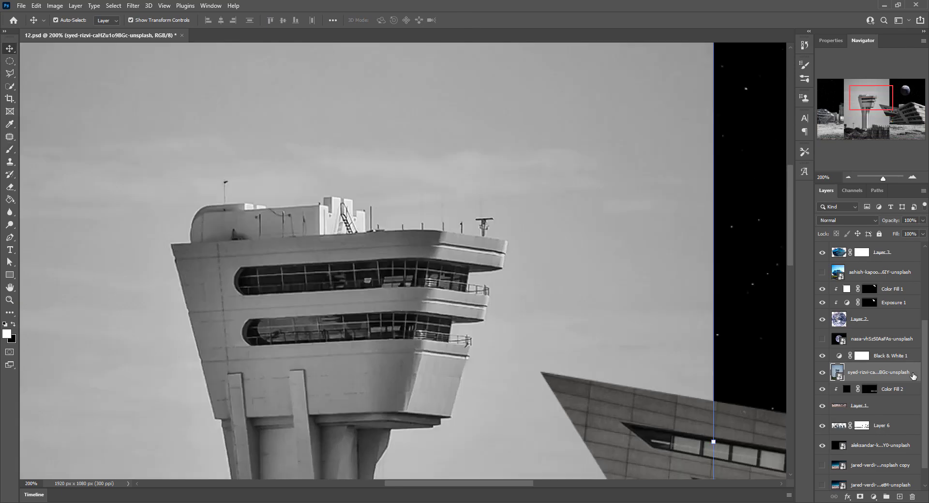
Step: Trace the observation tower with the Pen tool and copy it onto its own Layer 7
{"action": "key", "text": "p"}
{"action": "left_click", "coordinate": [172, 245]}
{"action": "left_click", "coordinate": [192, 245]}
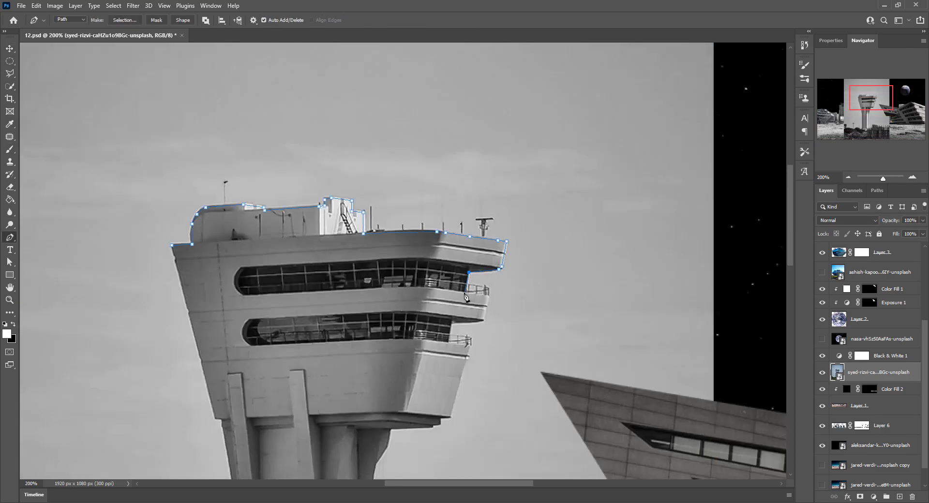
{"action": "left_click", "coordinate": [387, 453]}
{"action": "scroll", "coordinate": [387, 453], "scroll_direction": "down", "scroll_amount": 5}
{"action": "left_click", "coordinate": [370, 154]}
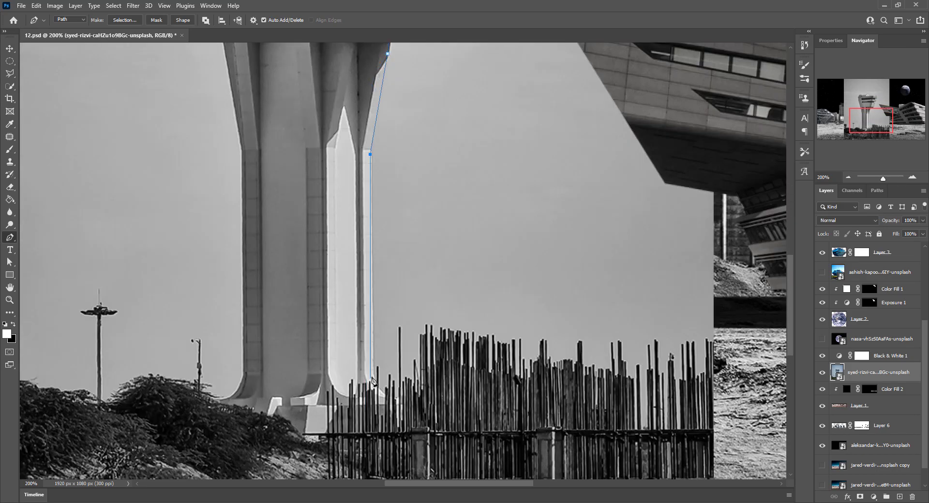
{"action": "key", "text": "ctrl+j"}
{"action": "key", "text": "ctrl+0"}
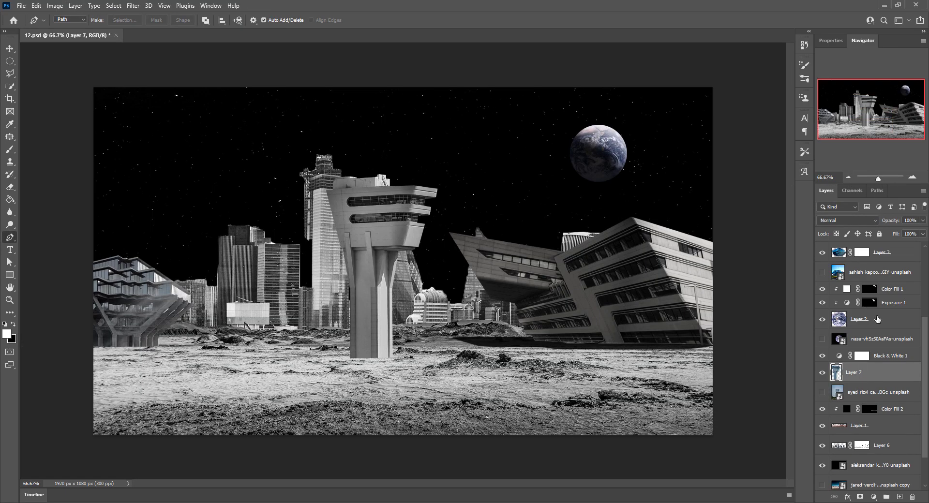
Step: Move Layer 7 to the top of the stack, then enlarge the tower at the left edge
{"action": "key", "text": "v"}
{"action": "left_click_drag", "start_coordinate": [396, 268], "coordinate": [363, 278]}
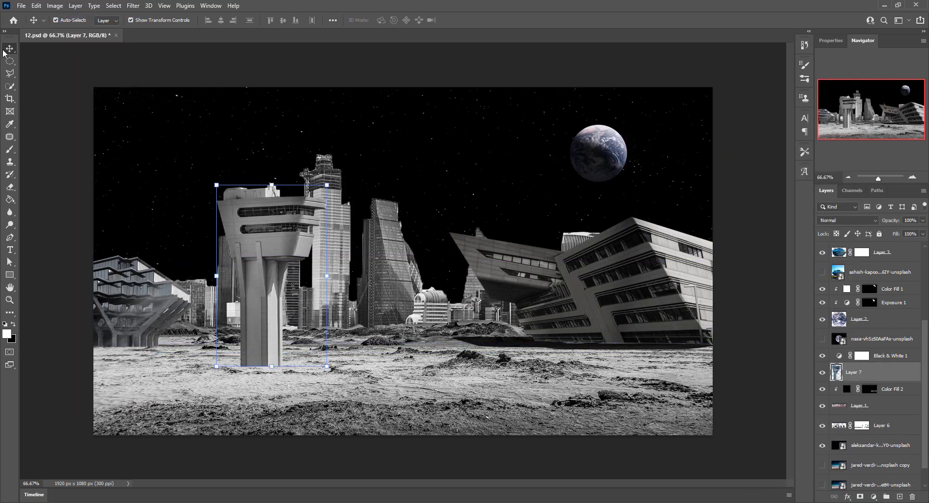
{"action": "left_click_drag", "start_coordinate": [854, 372], "coordinate": [906, 209]}
{"action": "left_click_drag", "start_coordinate": [349, 290], "coordinate": [227, 290]}
{"action": "left_click_drag", "start_coordinate": [167, 203], "coordinate": [71, 115]}
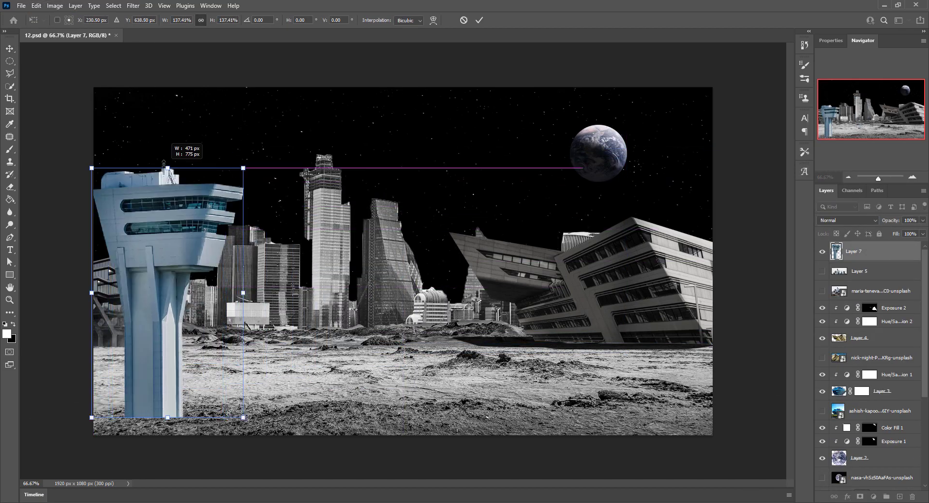
{"action": "mouse_move", "coordinate": [224, 386]}
{"action": "left_mouse_down"}
{"action": "mouse_move", "coordinate": [224, 412]}
{"action": "mouse_move", "coordinate": [173, 415]}
{"action": "left_mouse_up"}
{"action": "key", "text": "Return"}
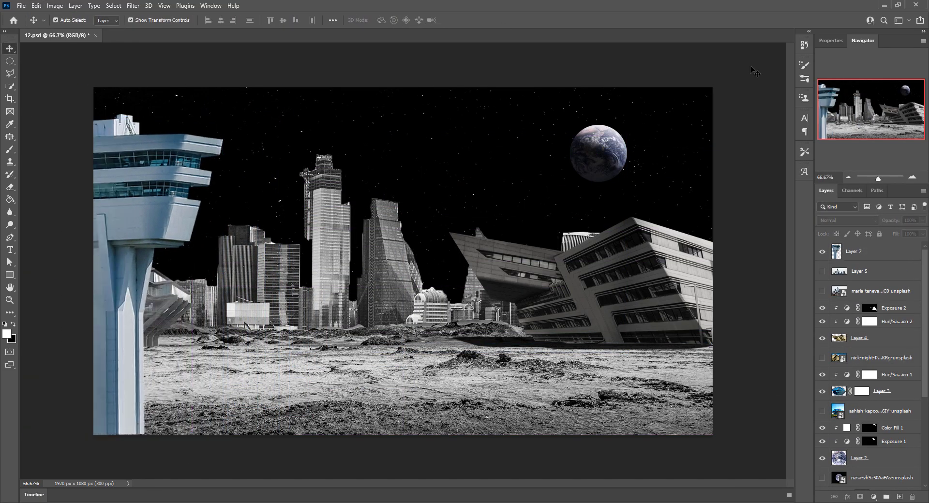
{"action": "right_click", "coordinate": [892, 249]}
Step: Clip a Black & White adjustment to the tower, add Hue/Saturation, and darken the skyline with Exposure
{"action": "left_click", "coordinate": [774, 362]}
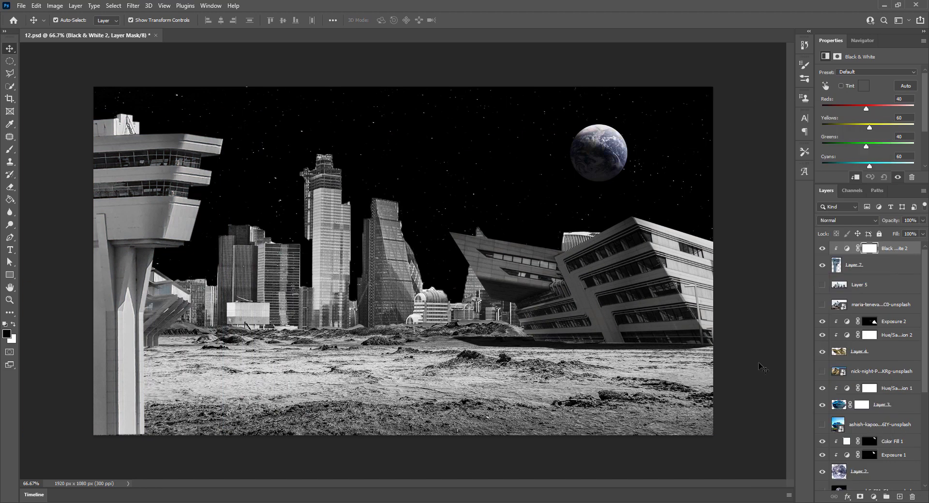
{"action": "key", "text": "ctrl+u"}
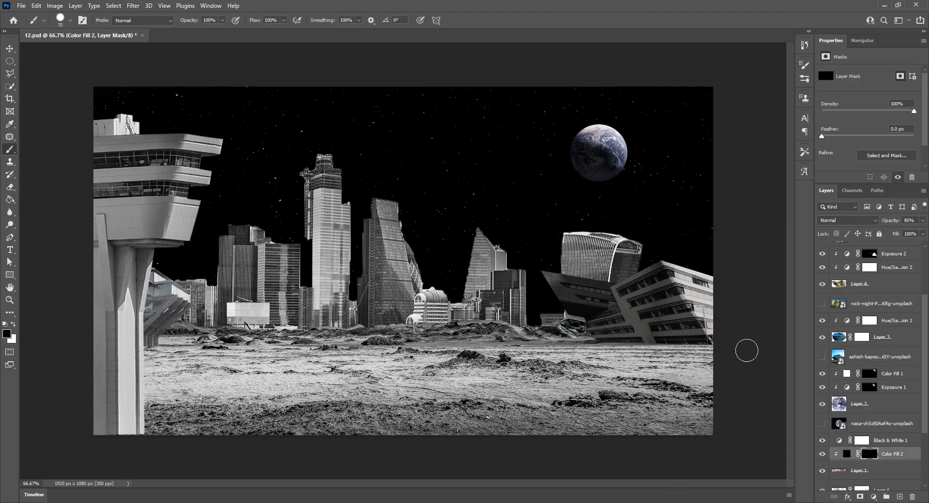
{"action": "left_click", "coordinate": [871, 41]}
{"action": "left_click", "coordinate": [873, 497]}
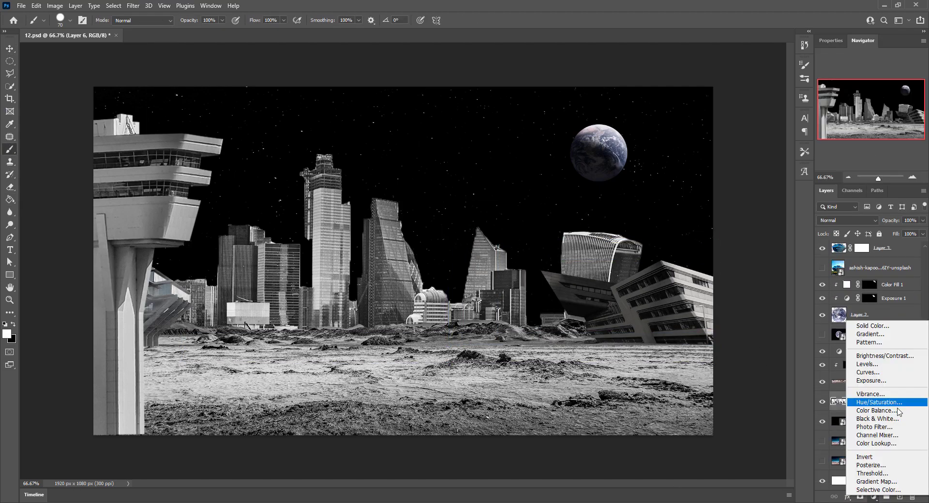
{"action": "left_click", "coordinate": [857, 407]}
{"action": "left_click_drag", "start_coordinate": [868, 97], "coordinate": [838, 97]}
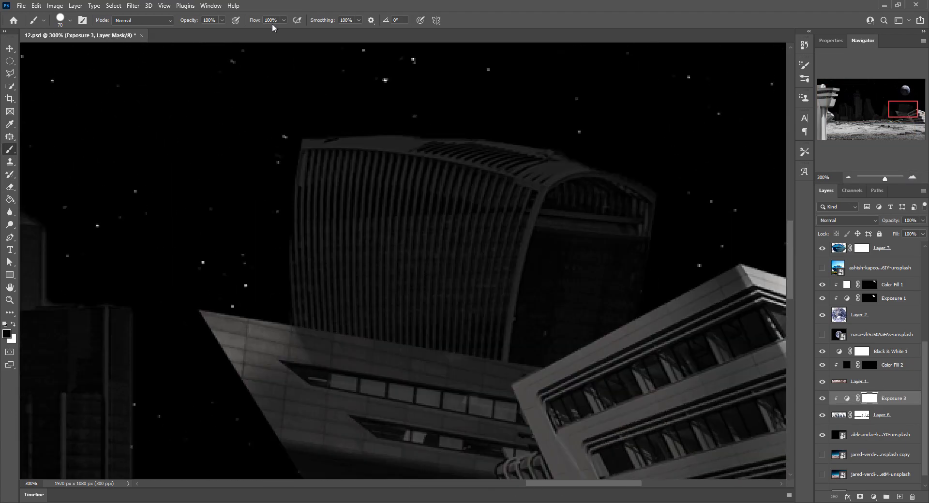
Step: Paint the Exposure 3 mask to brighten an upper building, two tall buildings, a pipe and the crane-side block
{"action": "left_click_drag", "start_coordinate": [587, 223], "coordinate": [607, 224]}
{"action": "mouse_move", "coordinate": [559, 342]}
{"action": "left_mouse_down"}
{"action": "mouse_move", "coordinate": [570, 129]}
{"action": "mouse_move", "coordinate": [680, 161]}
{"action": "left_mouse_up"}
{"action": "left_click_drag", "start_coordinate": [884, 178], "coordinate": [883, 181]}
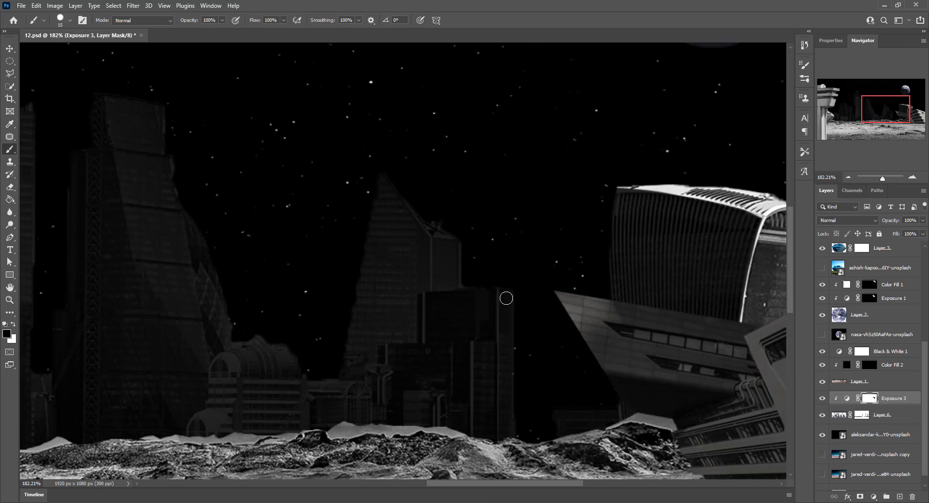
{"action": "mouse_move", "coordinate": [505, 285]}
{"action": "left_mouse_down"}
{"action": "mouse_move", "coordinate": [506, 437]}
{"action": "mouse_move", "coordinate": [463, 349]}
{"action": "left_mouse_up"}
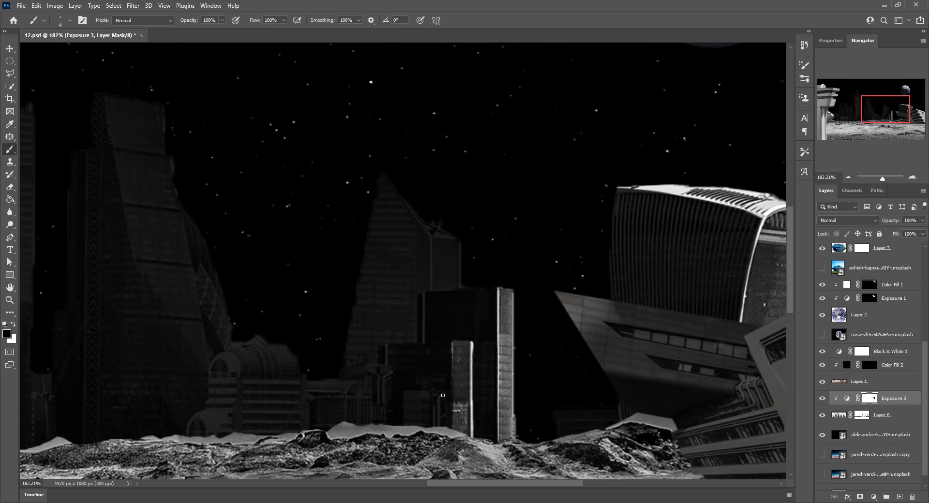
{"action": "left_click_drag", "start_coordinate": [443, 396], "coordinate": [435, 427]}
{"action": "left_click", "coordinate": [913, 178]}
{"action": "key", "text": "bracketright"}
{"action": "key", "text": "bracketright"}
{"action": "key", "text": "bracketright"}
{"action": "left_click_drag", "start_coordinate": [435, 291], "coordinate": [459, 242]}
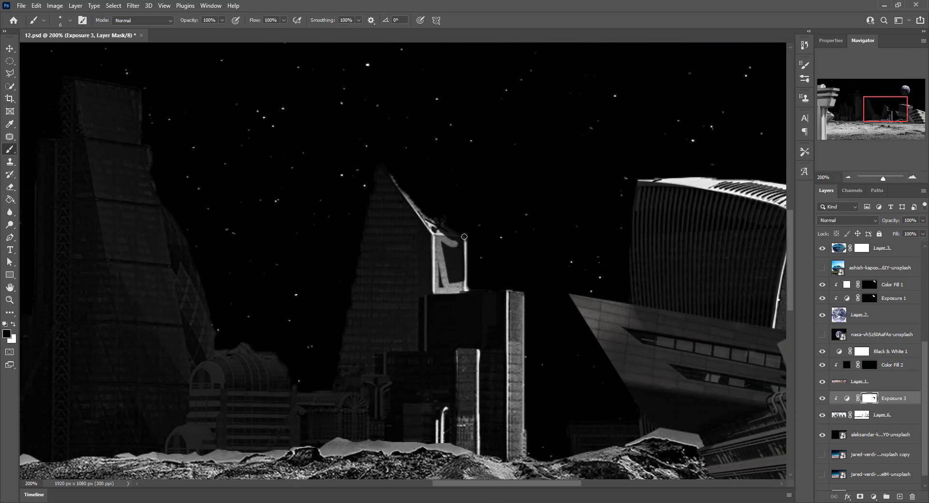
{"action": "key", "text": "ctrl+0"}
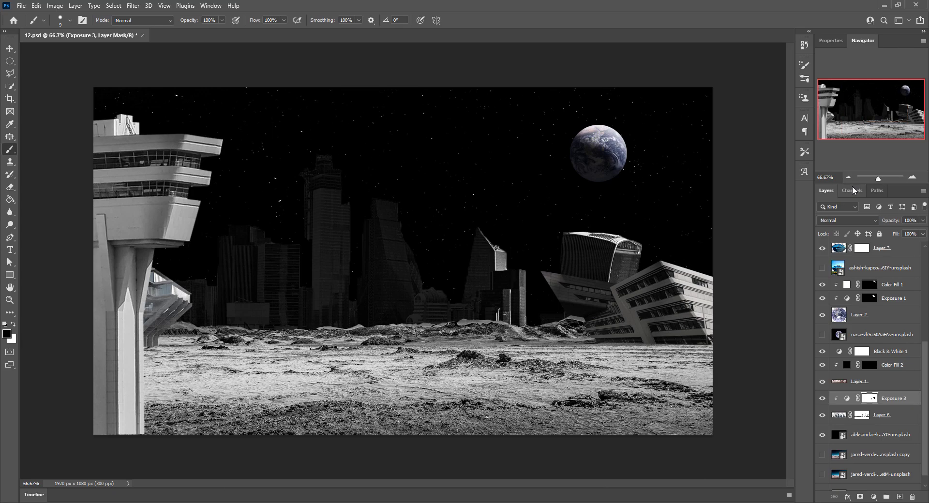
Step: Brighten the arched gate and the domed building's top and edges on the Exposure 3 mask
{"action": "key", "text": "x"}
{"action": "key", "text": "ctrl+plus"}
{"action": "key", "text": "ctrl+plus"}
{"action": "key", "text": "ctrl+plus"}
{"action": "scroll", "coordinate": [615, 211], "scroll_direction": "right", "scroll_amount": 3}
{"action": "key", "text": "ctrl+backslash"}
{"action": "key", "text": "x"}
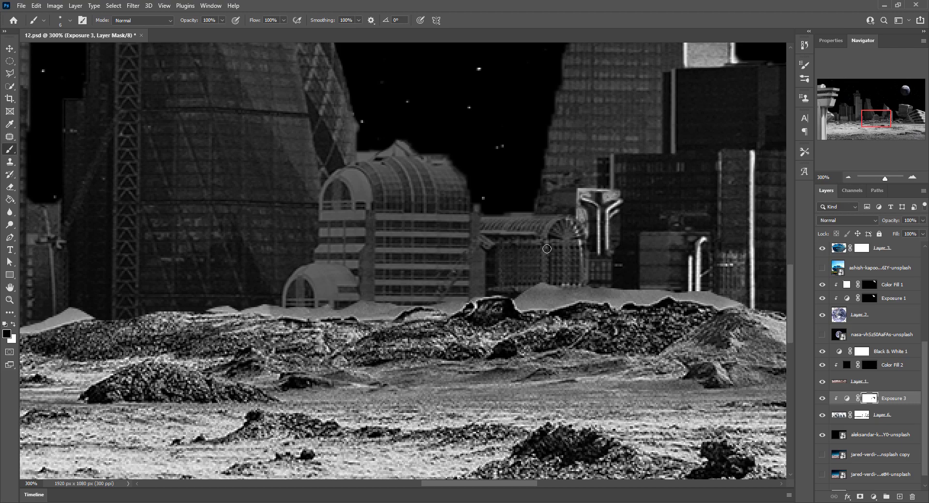
{"action": "left_click_drag", "start_coordinate": [546, 249], "coordinate": [571, 271]}
{"action": "key", "text": "bracketright"}
{"action": "key", "text": "bracketright"}
{"action": "mouse_move", "coordinate": [358, 167]}
{"action": "left_mouse_down"}
{"action": "mouse_move", "coordinate": [374, 225]}
{"action": "mouse_move", "coordinate": [329, 290]}
{"action": "left_mouse_up"}
Step: Brighten the small dome with a larger brush and re-darken the left arch
{"action": "key", "text": "bracketright"}
{"action": "key", "text": "bracketright"}
{"action": "key", "text": "bracketright"}
{"action": "left_click_drag", "start_coordinate": [368, 174], "coordinate": [435, 290]}
{"action": "key", "text": "x"}
{"action": "mouse_move", "coordinate": [338, 184]}
{"action": "left_mouse_down"}
{"action": "mouse_move", "coordinate": [344, 213]}
{"action": "mouse_move", "coordinate": [348, 174]}
{"action": "mouse_move", "coordinate": [368, 295]}
{"action": "mouse_move", "coordinate": [342, 295]}
{"action": "left_mouse_up"}
{"action": "key", "text": "bracketleft"}
{"action": "key", "text": "bracketleft"}
{"action": "key", "text": "bracketleft"}
{"action": "key", "text": "x"}
Step: Brighten the tall glass building, the tall towers, the dark tower and the low box building
{"action": "left_click", "coordinate": [848, 178]}
{"action": "left_click", "coordinate": [848, 178]}
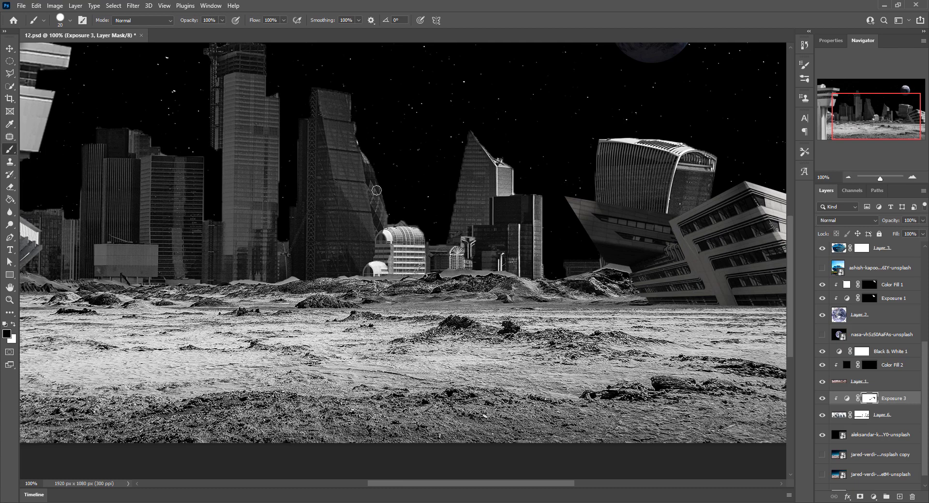
{"action": "mouse_move", "coordinate": [376, 190]}
{"action": "left_mouse_down"}
{"action": "mouse_move", "coordinate": [341, 104]}
{"action": "mouse_move", "coordinate": [367, 229]}
{"action": "left_mouse_up"}
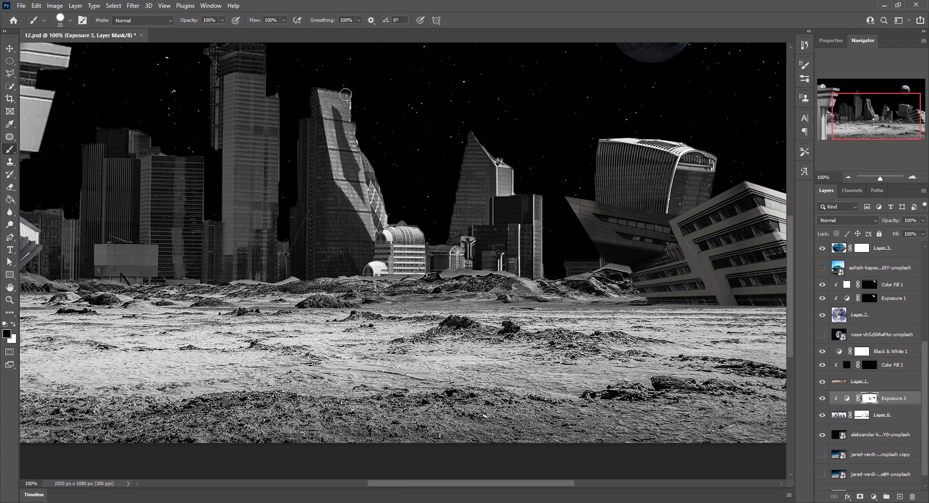
{"action": "left_click_drag", "start_coordinate": [346, 94], "coordinate": [382, 222]}
{"action": "scroll", "coordinate": [242, 53], "scroll_direction": "up", "scroll_amount": 3}
{"action": "mouse_move", "coordinate": [247, 136]}
{"action": "left_mouse_down"}
{"action": "mouse_move", "coordinate": [257, 411]}
{"action": "mouse_move", "coordinate": [267, 322]}
{"action": "left_mouse_up"}
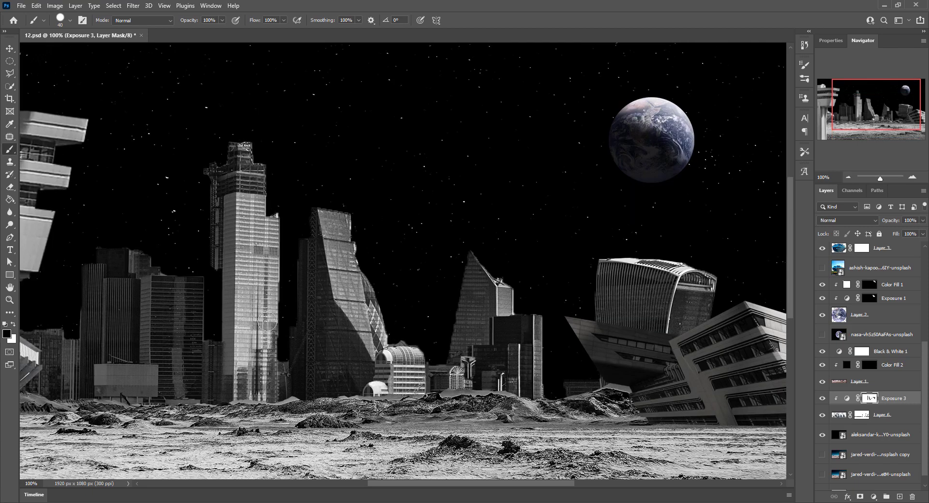
{"action": "left_click_drag", "start_coordinate": [162, 274], "coordinate": [193, 288]}
{"action": "left_click_drag", "start_coordinate": [109, 377], "coordinate": [150, 406]}
{"action": "key", "text": "bracketleft"}
{"action": "key", "text": "bracketleft"}
{"action": "key", "text": "bracketleft"}
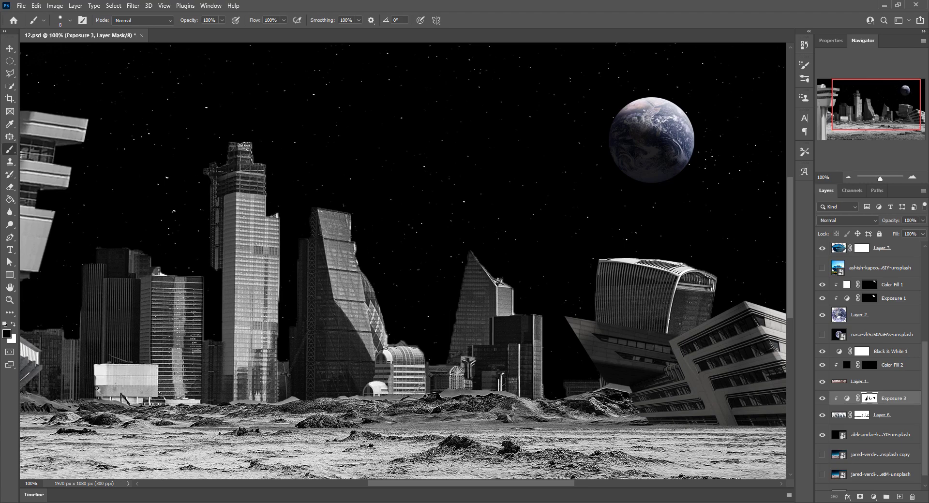
Step: Brighten the left building and dark tower further, tweak the exposure, and zoom out to fit
{"action": "scroll", "coordinate": [139, 275], "scroll_direction": "left", "scroll_amount": 5}
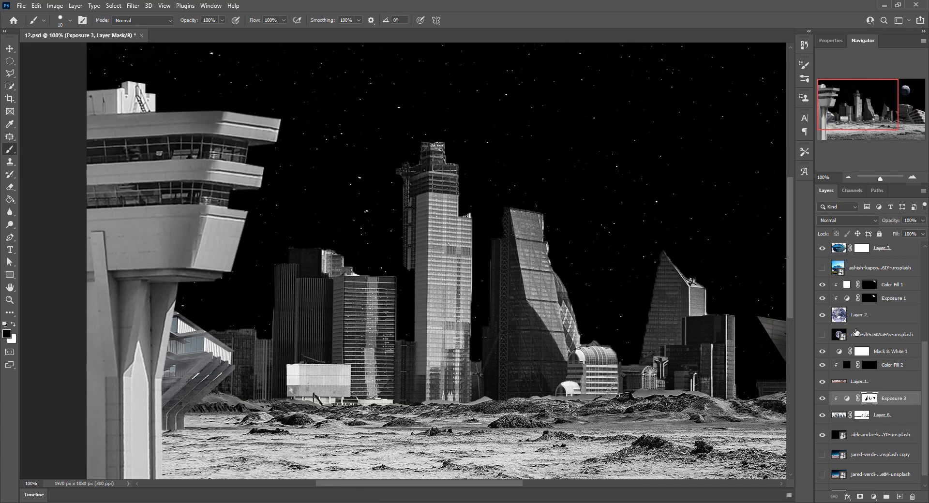
{"action": "key", "text": "bracketright"}
{"action": "key", "text": "bracketright"}
{"action": "key", "text": "bracketright"}
{"action": "left_click_drag", "start_coordinate": [251, 328], "coordinate": [263, 370]}
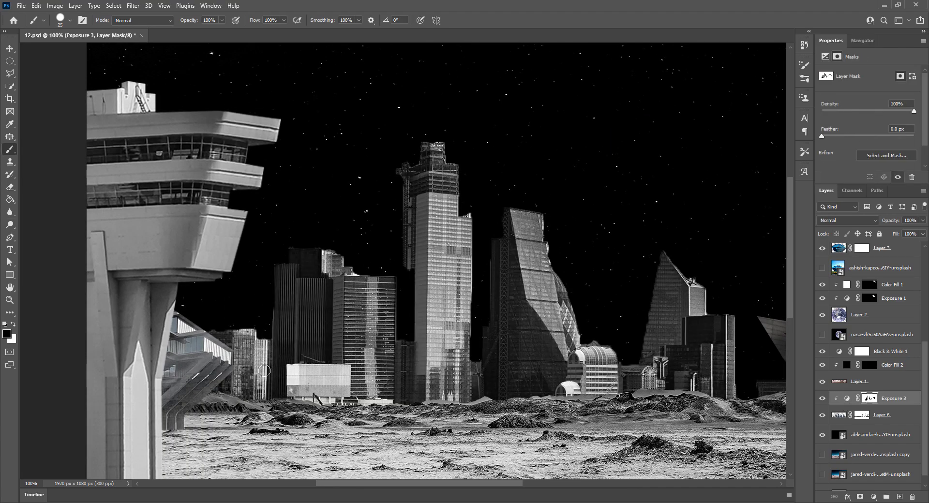
{"action": "left_click_drag", "start_coordinate": [317, 358], "coordinate": [302, 257]}
{"action": "key", "text": "x"}
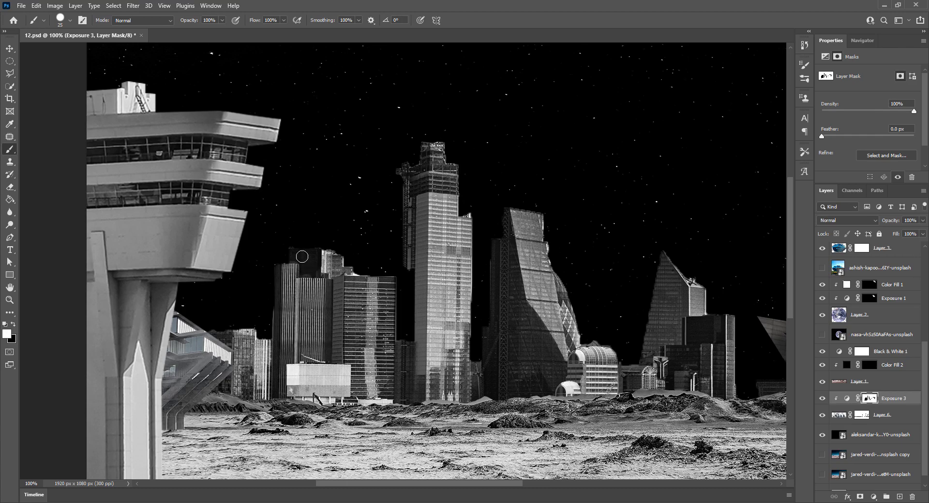
{"action": "scroll", "coordinate": [478, 461], "scroll_direction": "right", "scroll_amount": 5}
{"action": "scroll", "coordinate": [871, 387], "scroll_direction": "up", "scroll_amount": 1}
{"action": "scroll", "coordinate": [478, 290], "scroll_direction": "left", "scroll_amount": 4}
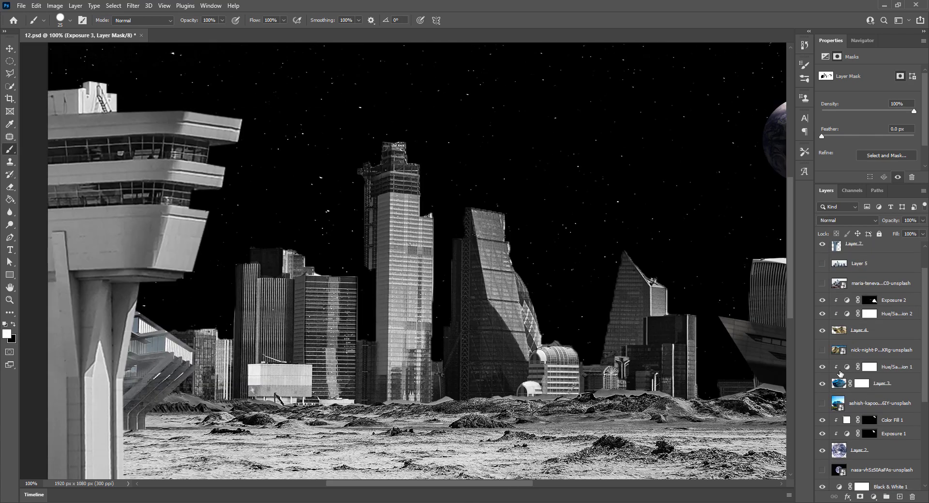
{"action": "left_click", "coordinate": [846, 412]}
{"action": "left_click_drag", "start_coordinate": [852, 96], "coordinate": [837, 97]}
{"action": "left_click", "coordinate": [863, 41]}
{"action": "left_click", "coordinate": [849, 177]}
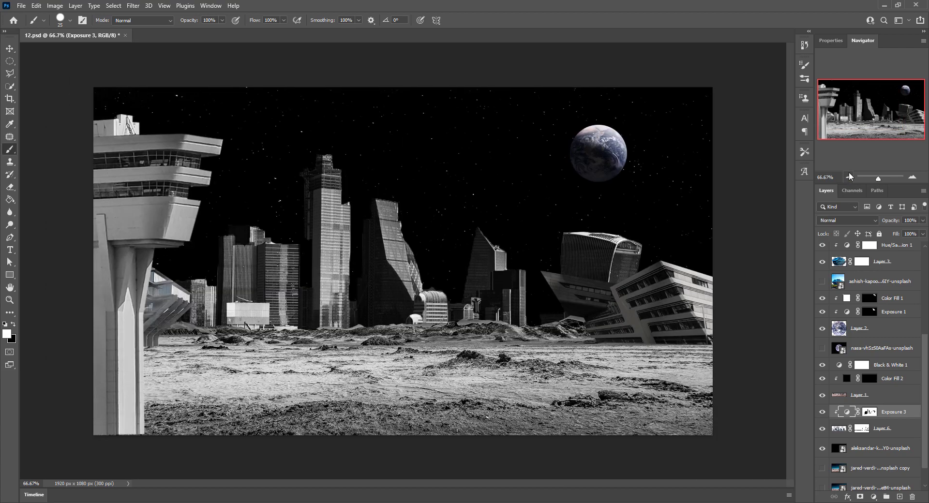
Step: Paint the Exposure 1 mask to brighten Earth's lower-left, then shade the spire's inner edge at low flow
{"action": "left_click", "coordinate": [869, 311]}
{"action": "key", "text": "x"}
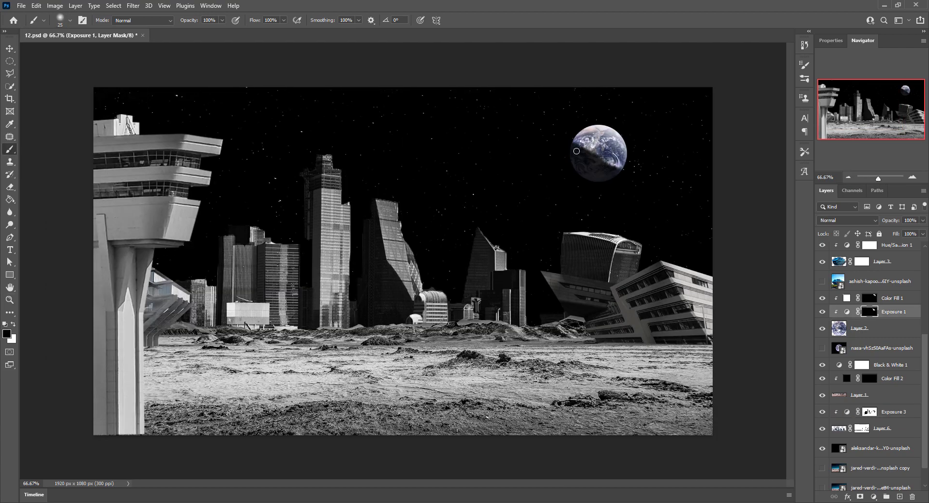
{"action": "mouse_move", "coordinate": [577, 151]}
{"action": "left_mouse_down"}
{"action": "mouse_move", "coordinate": [612, 162]}
{"action": "mouse_move", "coordinate": [624, 154]}
{"action": "left_mouse_up"}
{"action": "key", "text": "bracketright"}
{"action": "key", "text": "shift+7"}
{"action": "key", "text": "shift+1"}
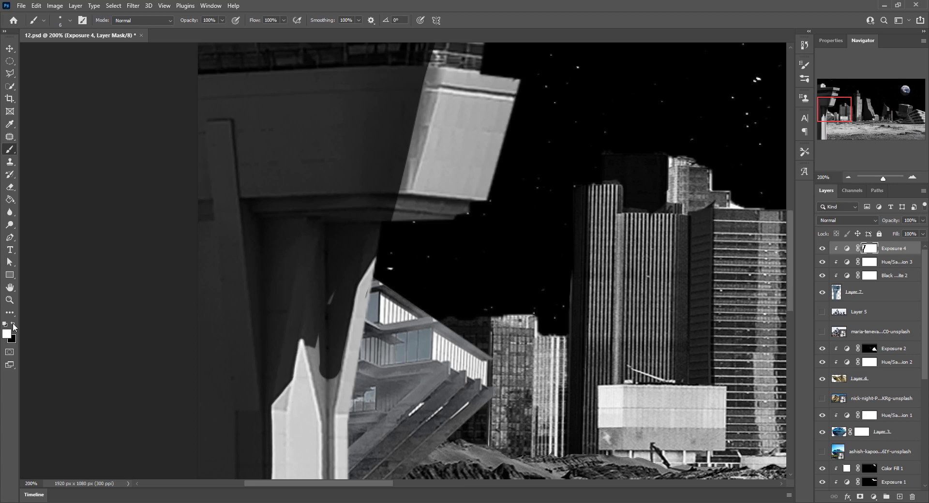
{"action": "left_click_drag", "start_coordinate": [307, 348], "coordinate": [325, 463]}
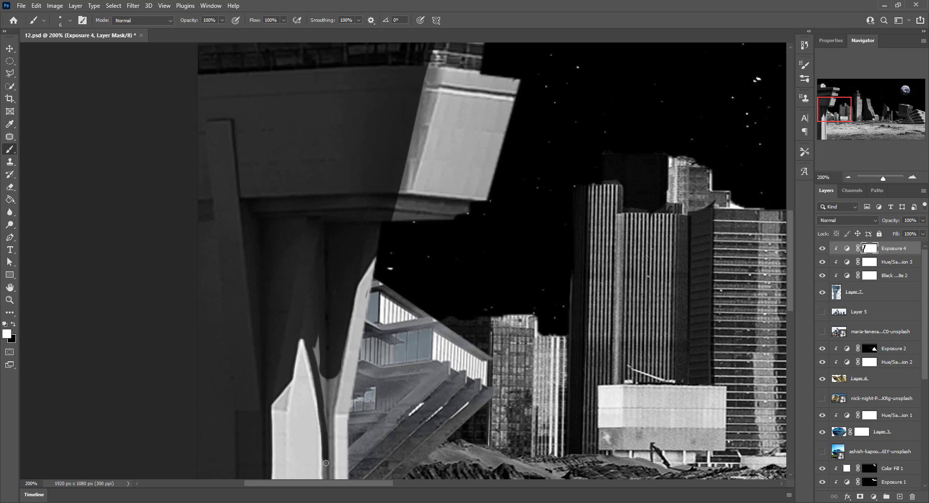
Step: Add a mask to Layer 7 and paint black along the tower's roof edge
{"action": "scroll", "coordinate": [329, 404], "scroll_direction": "down", "scroll_amount": 3}
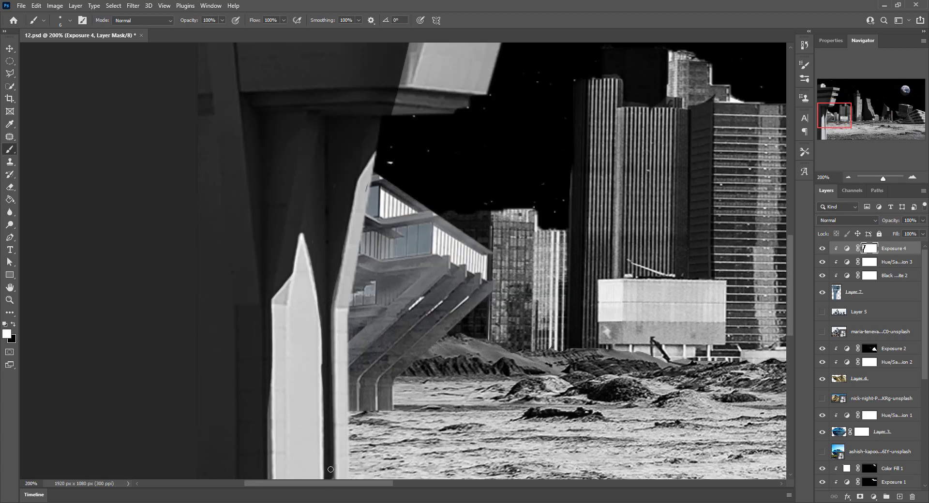
{"action": "scroll", "coordinate": [330, 469], "scroll_direction": "down", "scroll_amount": 5}
{"action": "left_click", "coordinate": [866, 291]}
{"action": "left_click", "coordinate": [860, 496]}
{"action": "key", "text": "x"}
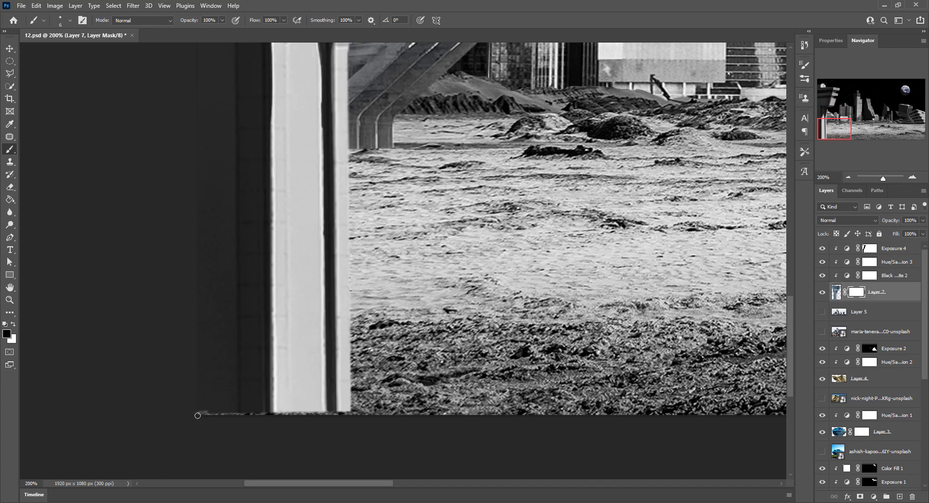
{"action": "left_click_drag", "start_coordinate": [791, 346], "coordinate": [793, 225]}
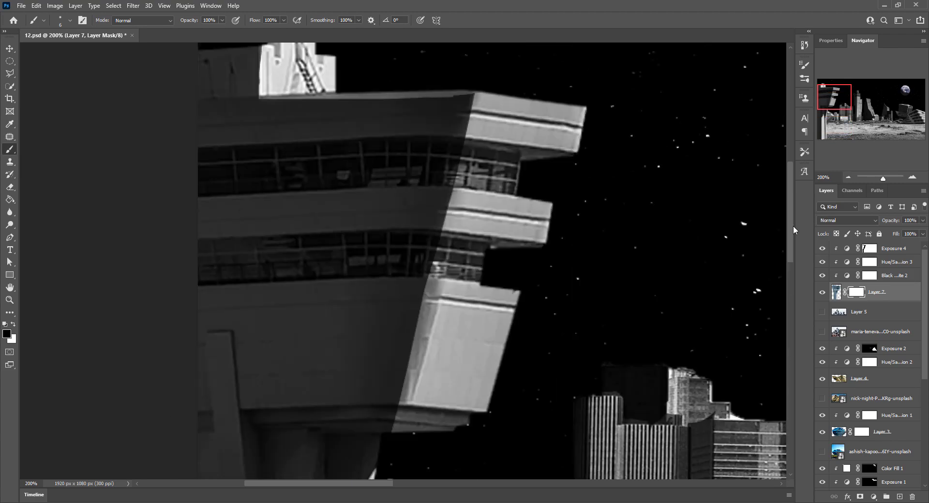
Step: Darken the tower's lit edge on the Exposure 4 mask, then open Hue/Saturation 3
{"action": "left_click", "coordinate": [870, 248]}
{"action": "key", "text": "x"}
{"action": "left_click_drag", "start_coordinate": [472, 95], "coordinate": [262, 102]}
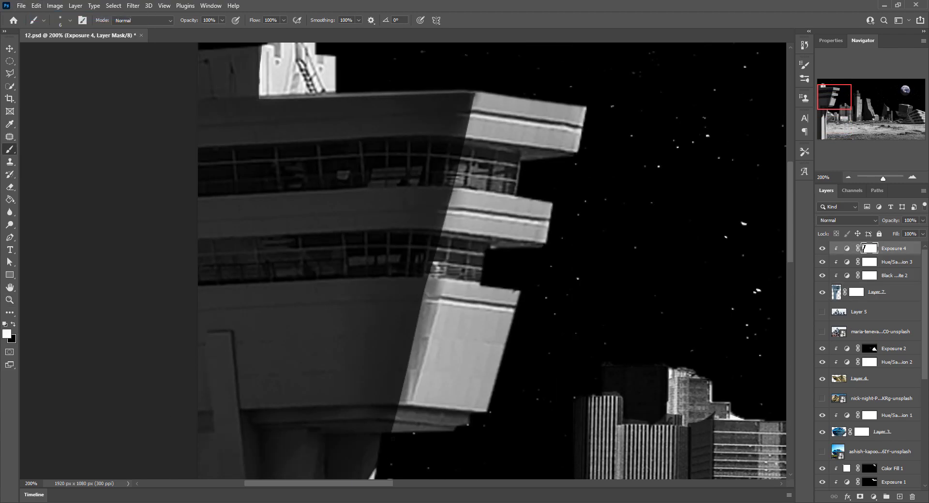
{"action": "mouse_move", "coordinate": [473, 96]}
{"action": "left_mouse_down"}
{"action": "mouse_move", "coordinate": [402, 426]}
{"action": "mouse_move", "coordinate": [404, 406]}
{"action": "left_mouse_up"}
{"action": "left_click", "coordinate": [847, 176]}
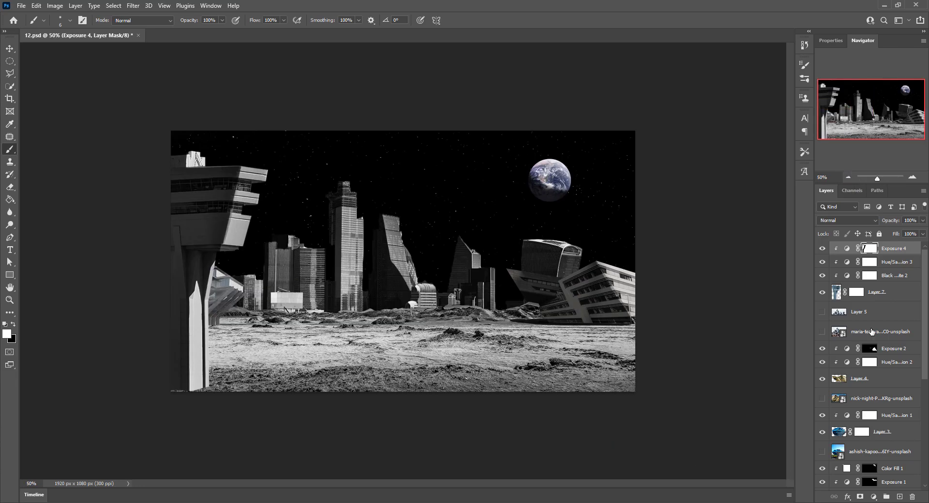
{"action": "double_click", "coordinate": [847, 261]}
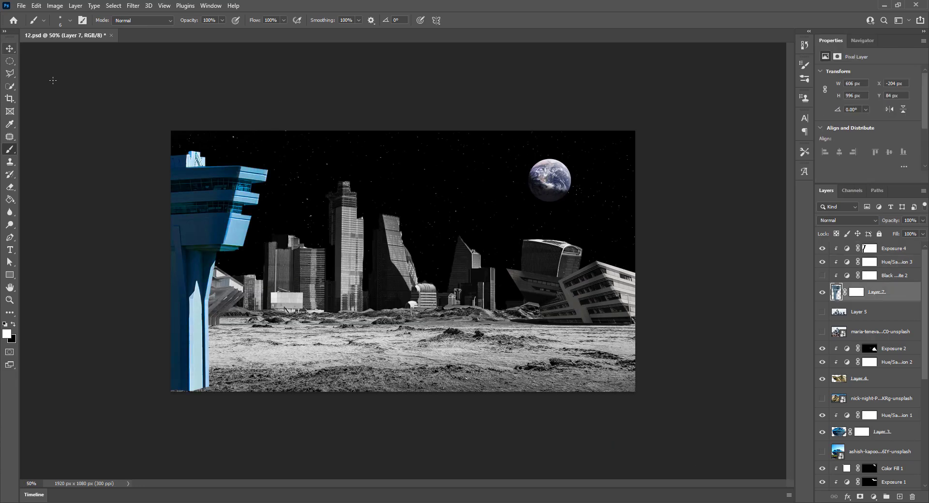
Step: Drop Hue/Saturation 3 saturation so the tower turns a cool steel grey
{"action": "key", "text": "v"}
{"action": "left_click_drag", "start_coordinate": [905, 129], "coordinate": [869, 128]}
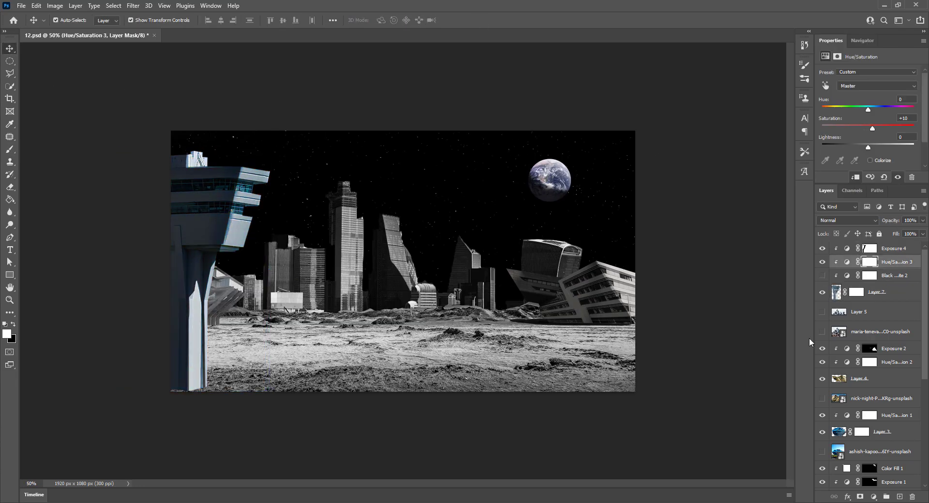
{"action": "scroll", "coordinate": [852, 339], "scroll_direction": "down", "scroll_amount": 3}
{"action": "left_click", "coordinate": [846, 333]}
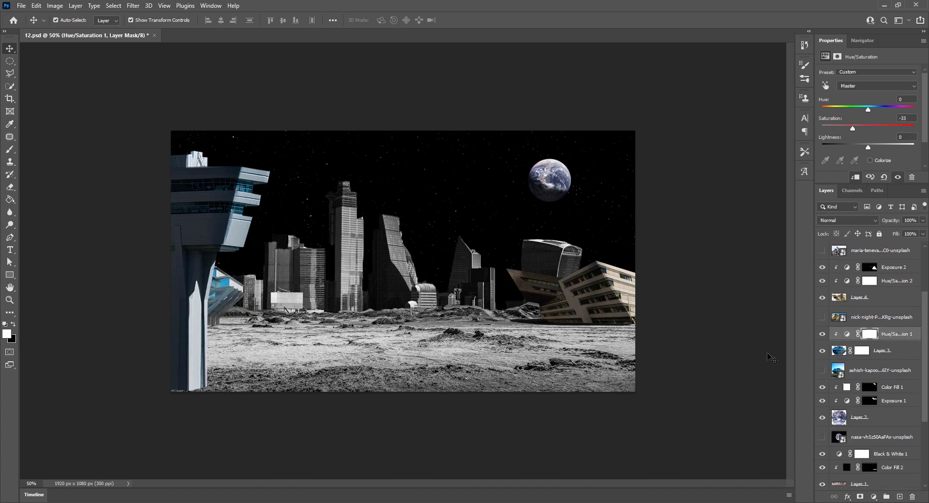
Step: Check Exposure 3, clip Black & White 1 to its layer, and fit the image on screen
{"action": "scroll", "coordinate": [866, 358], "scroll_direction": "down", "scroll_amount": 4}
{"action": "left_click", "coordinate": [852, 384]}
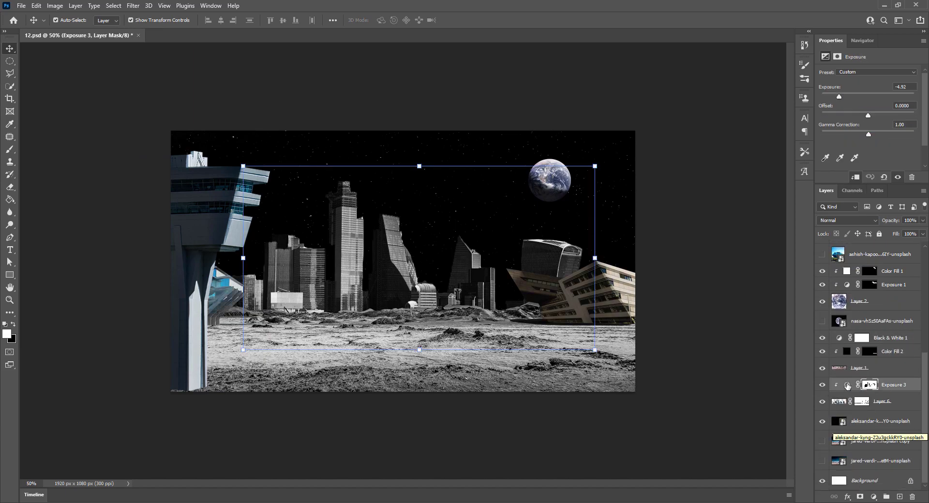
{"action": "left_click", "coordinate": [823, 338]}
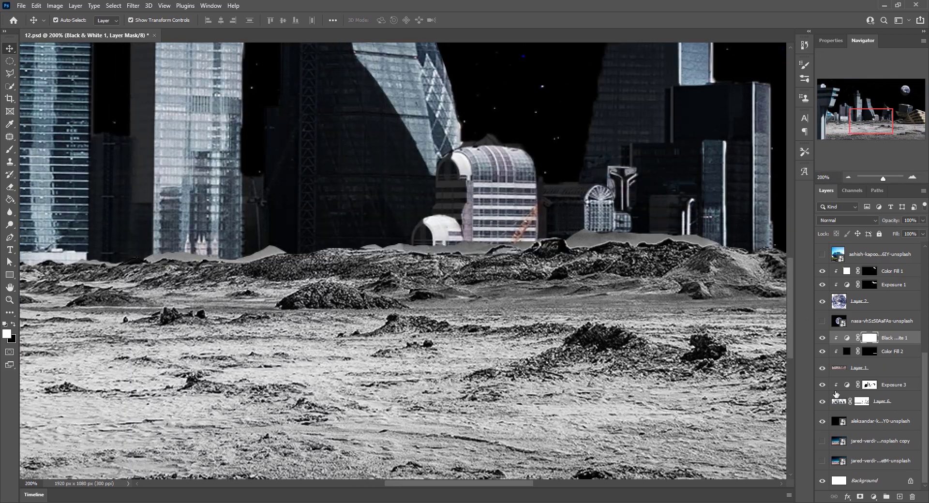
{"action": "key", "text": "ctrl+minus"}
{"action": "key", "text": "ctrl+minus"}
{"action": "key", "text": "ctrl+minus"}
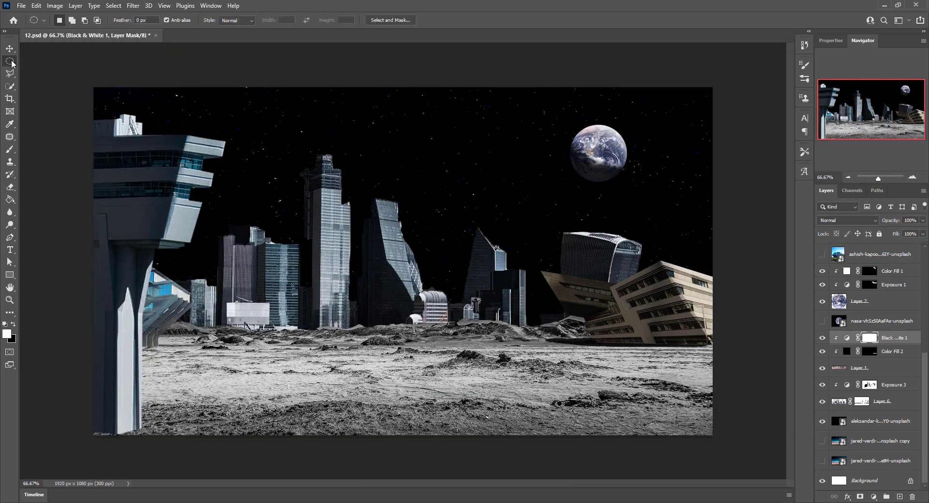
{"action": "key", "text": "p"}
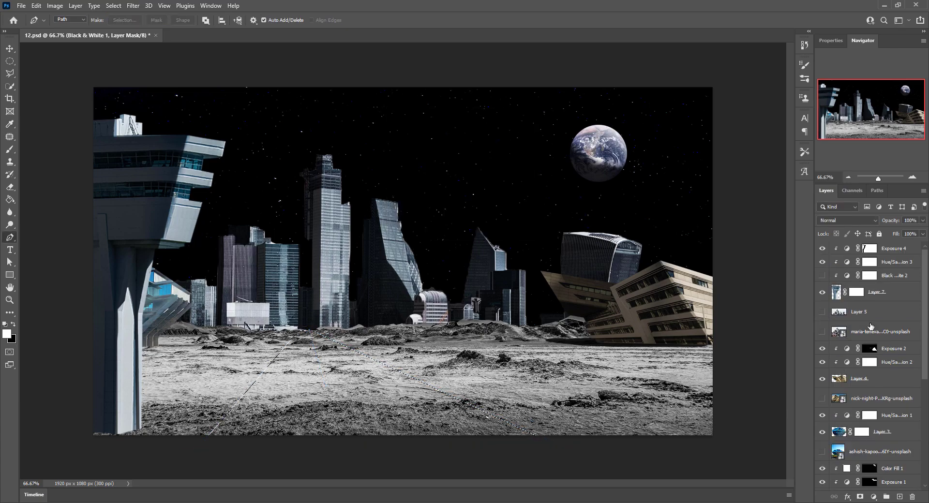
Step: Colour the road mid grey and turn a curved centre-stripe path into a selection
{"action": "left_click", "coordinate": [642, 129]}
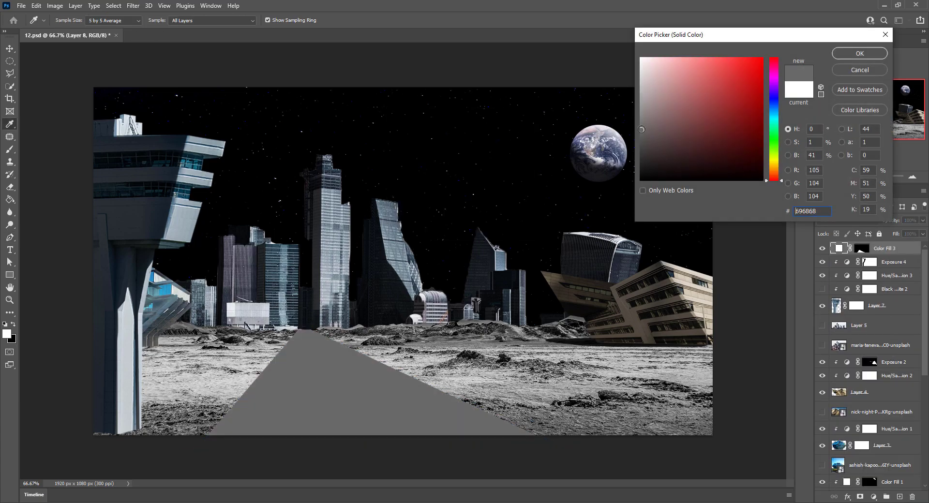
{"action": "left_click", "coordinate": [866, 55]}
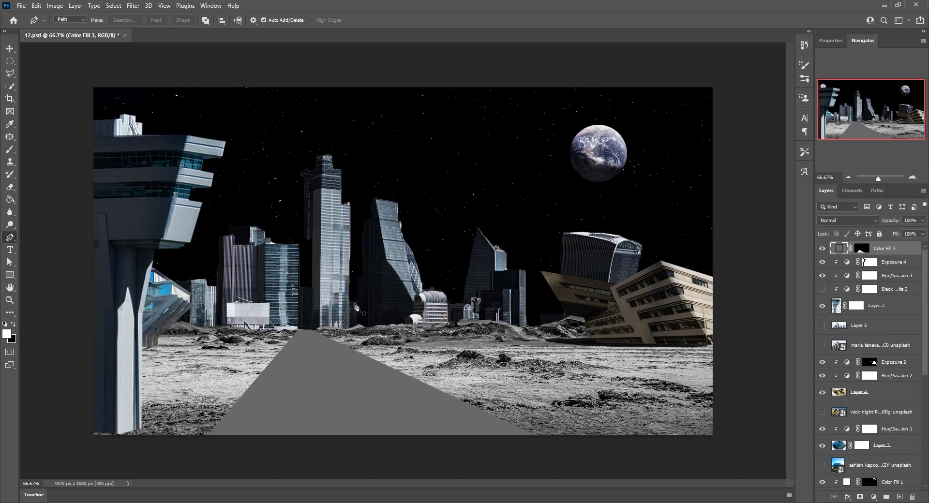
{"action": "left_click", "coordinate": [304, 330]}
{"action": "left_click_drag", "start_coordinate": [321, 437], "coordinate": [331, 438]}
{"action": "left_click", "coordinate": [124, 20]}
{"action": "key", "text": "Return"}
Step: Fill the stripe with a white solid colour and widen its bottom end
{"action": "left_click", "coordinate": [874, 496]}
{"action": "left_click", "coordinate": [851, 247]}
{"action": "left_click", "coordinate": [866, 55]}
{"action": "key", "text": "ctrl+t"}
{"action": "left_click_drag", "start_coordinate": [360, 437], "coordinate": [400, 437]}
{"action": "key", "text": "Return"}
Step: Select the grey road layer and zoom in on the road
{"action": "left_click", "coordinate": [882, 262]}
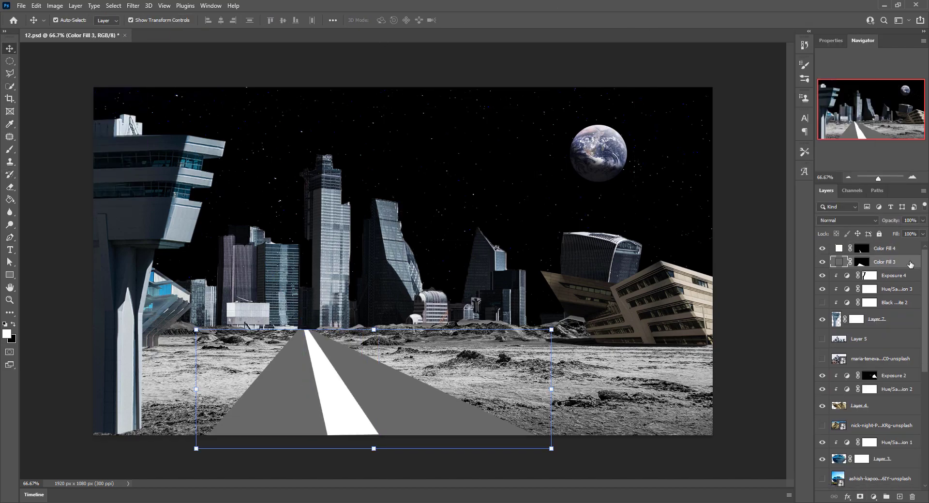
{"action": "left_click", "coordinate": [882, 264]}
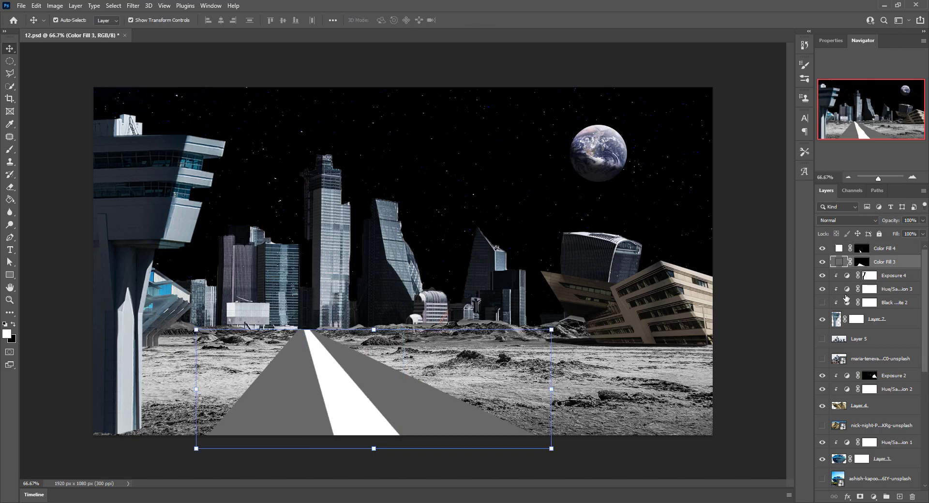
{"action": "key", "text": "ctrl+plus"}
{"action": "key", "text": "ctrl+plus"}
{"action": "scroll", "coordinate": [795, 329], "scroll_direction": "up", "scroll_amount": 1}
{"action": "left_click", "coordinate": [37, 6]}
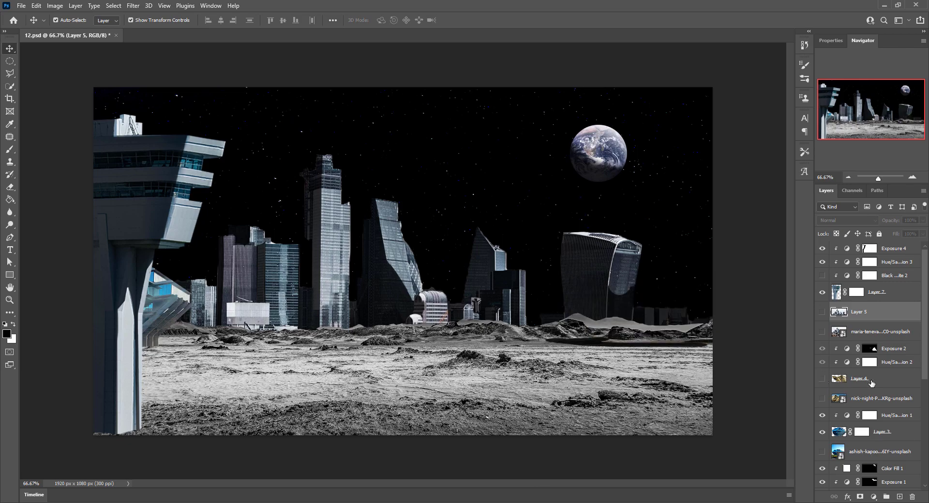
Step: Brighten the building behind the right hills by painting the Exposure 3 mask with a small brush
{"action": "left_click", "coordinate": [869, 447]}
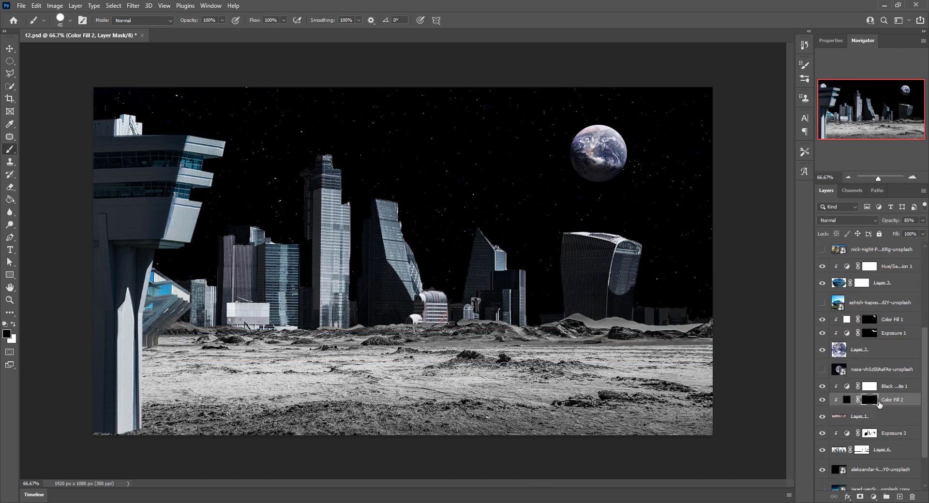
{"action": "scroll", "coordinate": [871, 387], "scroll_direction": "down", "scroll_amount": 1}
{"action": "key", "text": "ctrl+1"}
{"action": "key", "text": "ctrl+plus"}
{"action": "key", "text": "ctrl+plus"}
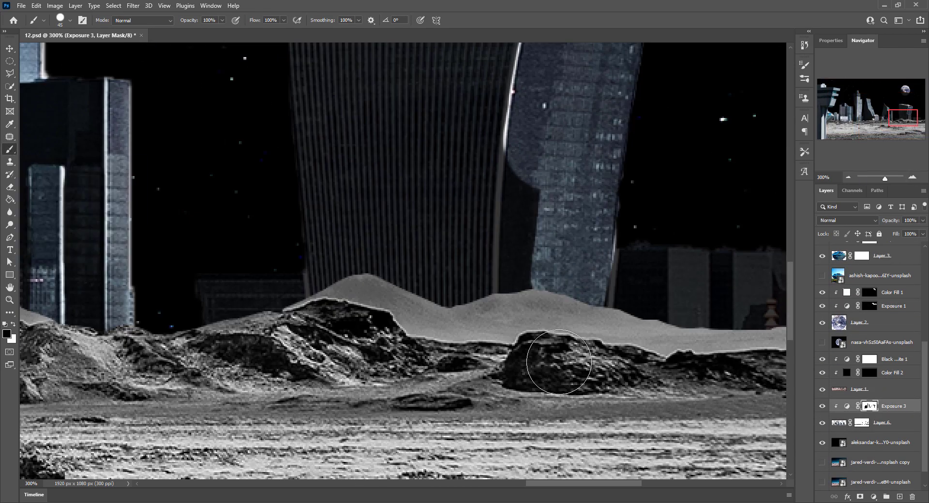
{"action": "key", "text": "bracketleft"}
{"action": "key", "text": "bracketleft"}
{"action": "left_click_drag", "start_coordinate": [686, 336], "coordinate": [755, 309]}
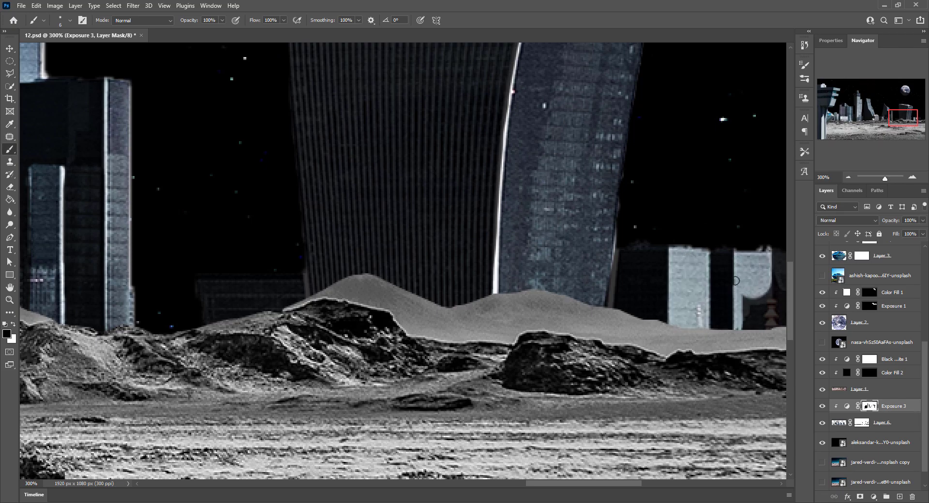
Step: Zoom out to the whole scene and add a new empty layer
{"action": "scroll", "coordinate": [755, 339], "scroll_direction": "right", "scroll_amount": 5}
{"action": "scroll", "coordinate": [609, 333], "scroll_direction": "right", "scroll_amount": 4}
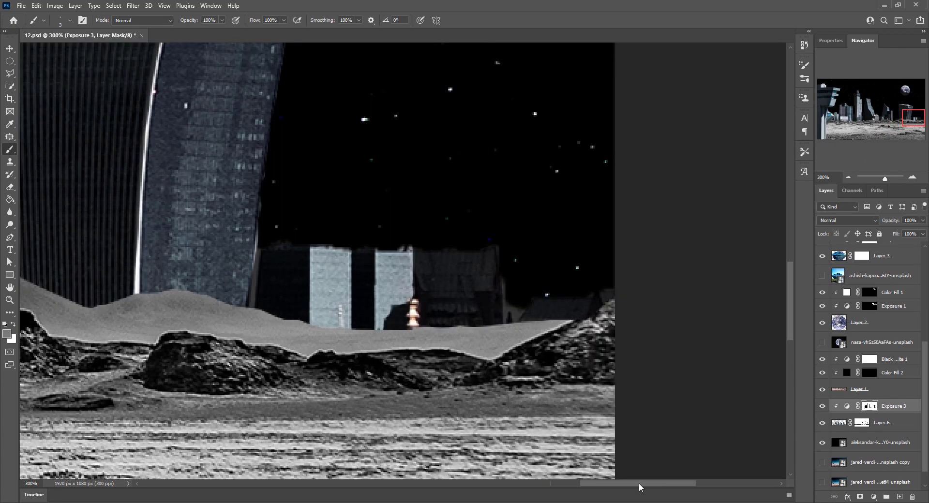
{"action": "key", "text": "ctrl+minus"}
{"action": "key", "text": "ctrl+minus"}
{"action": "key", "text": "ctrl+minus"}
{"action": "key", "text": "ctrl+shift+alt+n"}
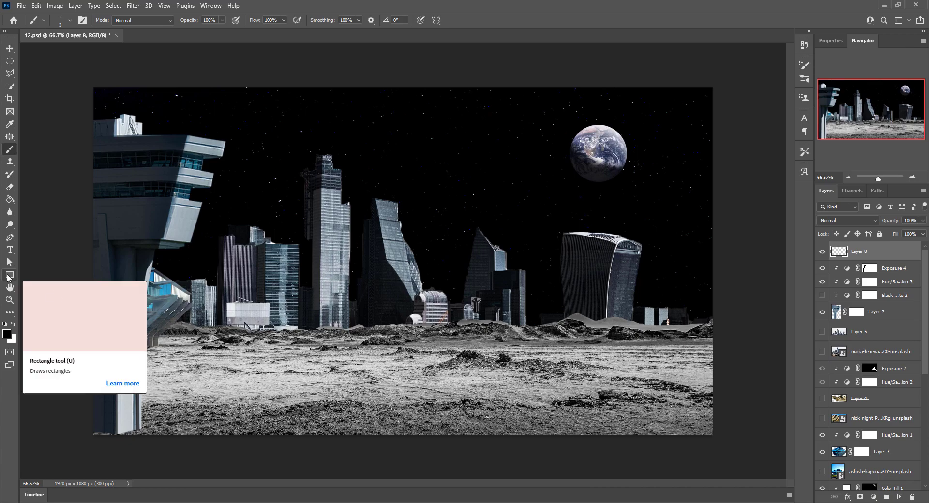
Step: Draw a rectangle shape in the bottom-left corner and skew it into a parallelogram
{"action": "left_click", "coordinate": [10, 274]}
{"action": "left_click_drag", "start_coordinate": [84, 391], "coordinate": [187, 447]}
{"action": "key", "text": "ctrl+t"}
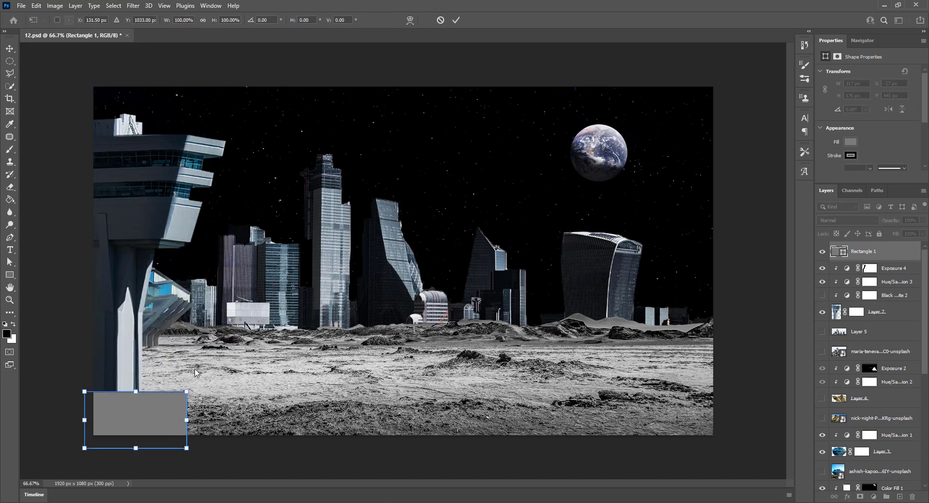
{"action": "left_click_drag", "start_coordinate": [187, 392], "coordinate": [219, 407]}
{"action": "left_click_drag", "start_coordinate": [135, 448], "coordinate": [129, 449]}
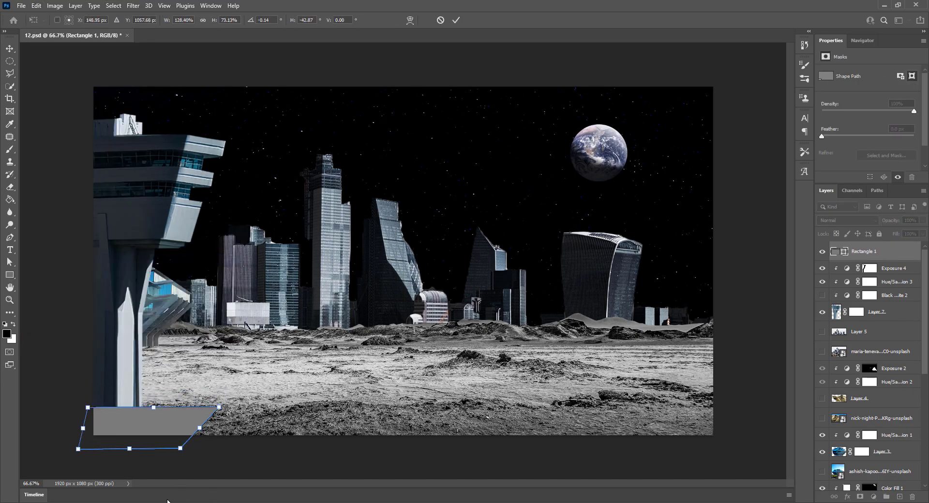
{"action": "key", "text": "Return"}
Step: Discard the rectangle shapes and fill a bottom-left marquee selection with grey instead
{"action": "left_click_drag", "start_coordinate": [217, 407], "coordinate": [246, 422]}
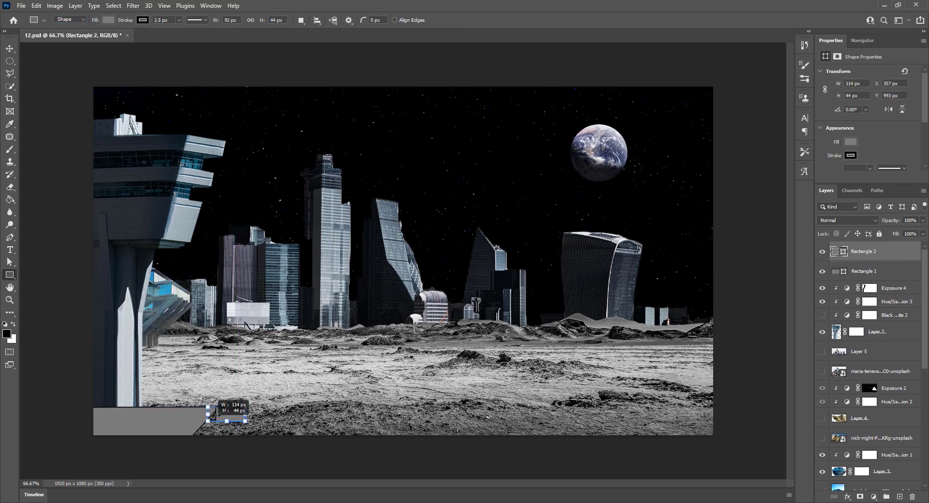
{"action": "left_click", "coordinate": [912, 496]}
{"action": "left_click", "coordinate": [423, 189]}
{"action": "left_click_drag", "start_coordinate": [94, 403], "coordinate": [196, 435]}
{"action": "key", "text": "alt+BackSpace"}
Step: Skew the grey block into a slanted platform
{"action": "key", "text": "ctrl+t"}
{"action": "left_click", "coordinate": [36, 6]}
{"action": "left_click", "coordinate": [334, 201]}
{"action": "key", "text": "Return"}
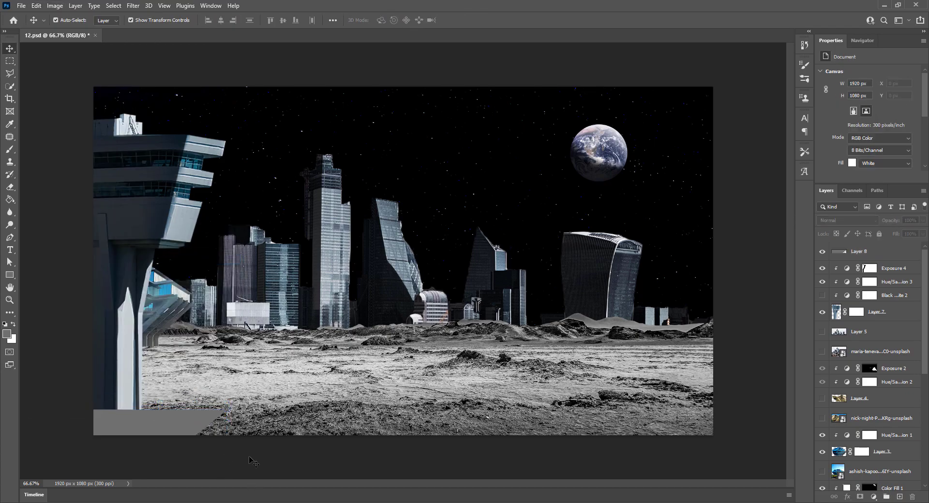
{"action": "scroll", "coordinate": [252, 450], "scroll_direction": "up", "scroll_amount": 2}
Step: Copy a thin grey bar to a new layer and align it along the platform's slanted edge
{"action": "key", "text": "ctrl+j"}
{"action": "key", "text": "ctrl+t"}
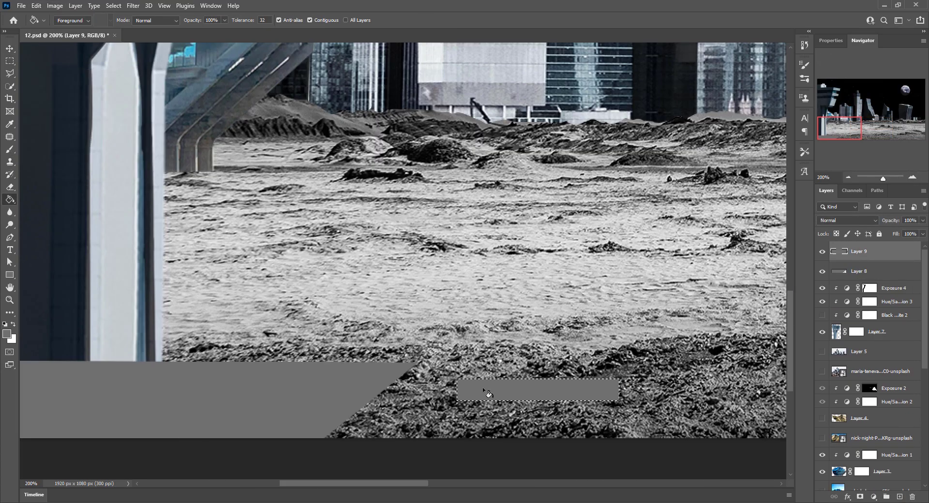
{"action": "left_click_drag", "start_coordinate": [417, 279], "coordinate": [358, 426]}
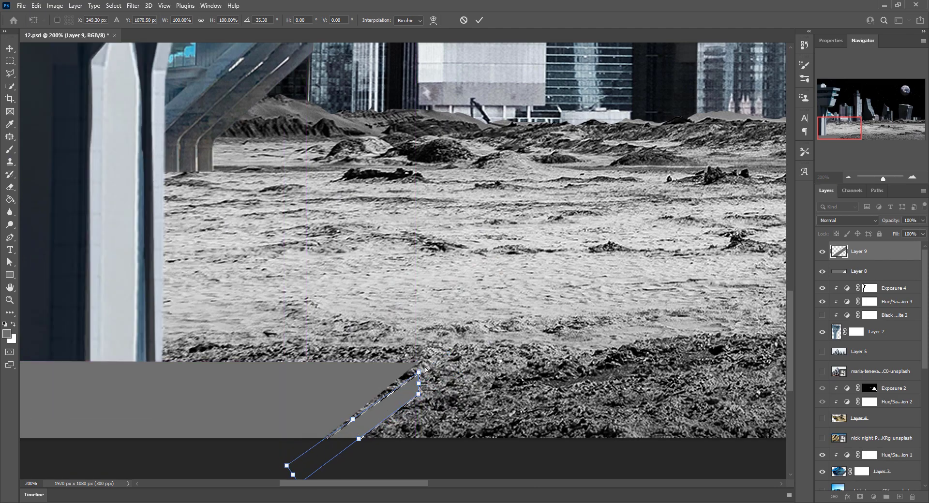
{"action": "left_click_drag", "start_coordinate": [484, 435], "coordinate": [517, 500]}
{"action": "key", "text": "Return"}
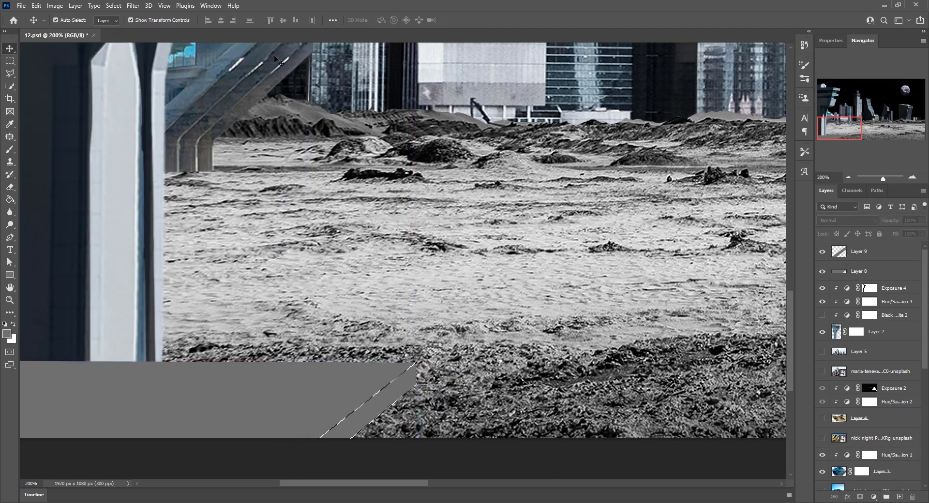
Step: Colour the edge bar a lighter grey with a Solid Color fill layer
{"action": "left_click", "coordinate": [873, 497]}
{"action": "left_click", "coordinate": [891, 261]}
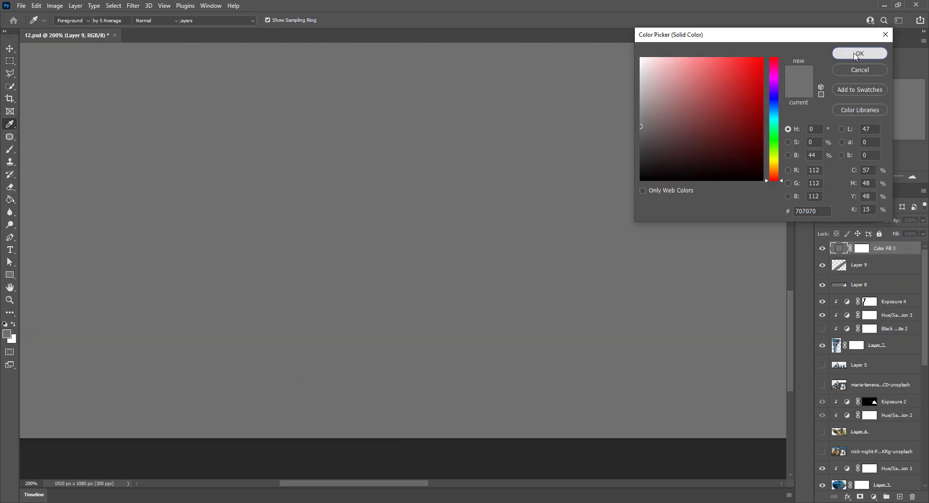
{"action": "key", "text": "Return"}
Step: Merge the platform pieces into one layer and move it below Layer 7
{"action": "key", "text": "ctrl+e"}
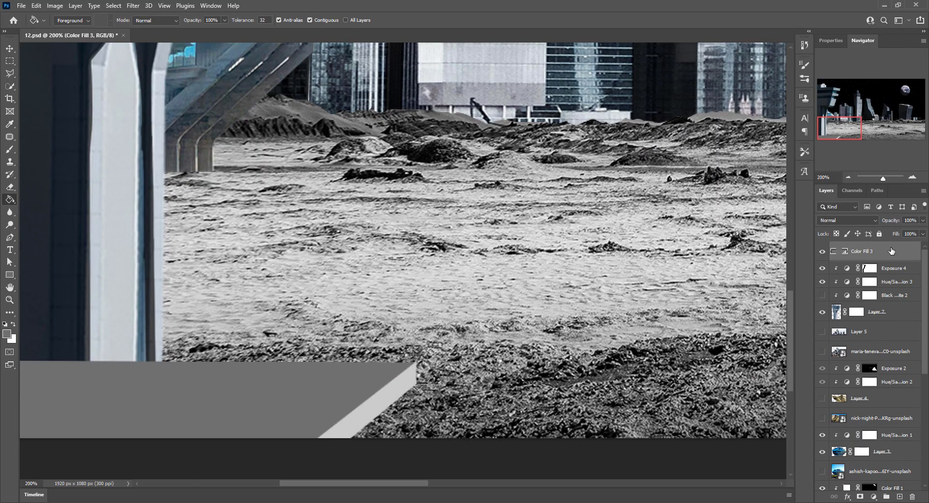
{"action": "left_click_drag", "start_coordinate": [891, 251], "coordinate": [870, 306]}
{"action": "scroll", "coordinate": [435, 290], "scroll_direction": "down", "scroll_amount": 5}
{"action": "key", "text": "b"}
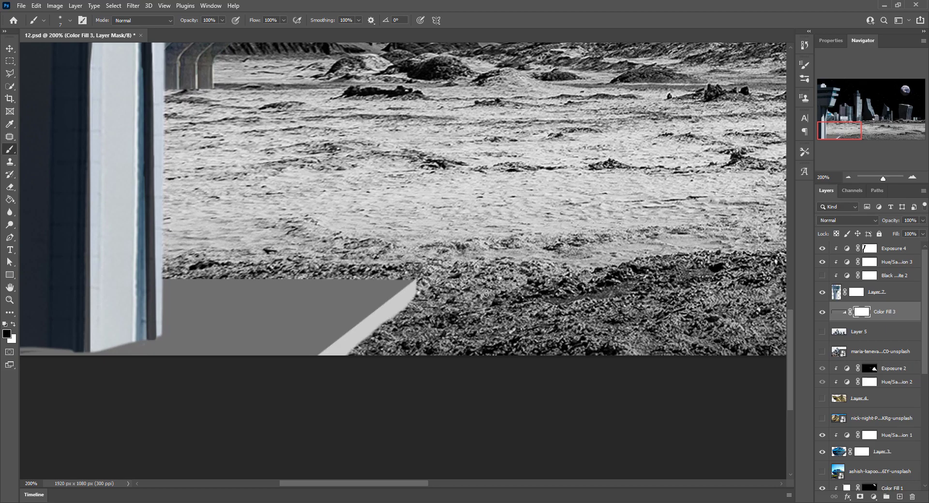
{"action": "key", "text": "ctrl+0"}
Step: Duplicate the platform layer and move the copy below Layer 3
{"action": "right_click", "coordinate": [885, 311]}
{"action": "left_click", "coordinate": [794, 84]}
{"action": "key", "text": "Return"}
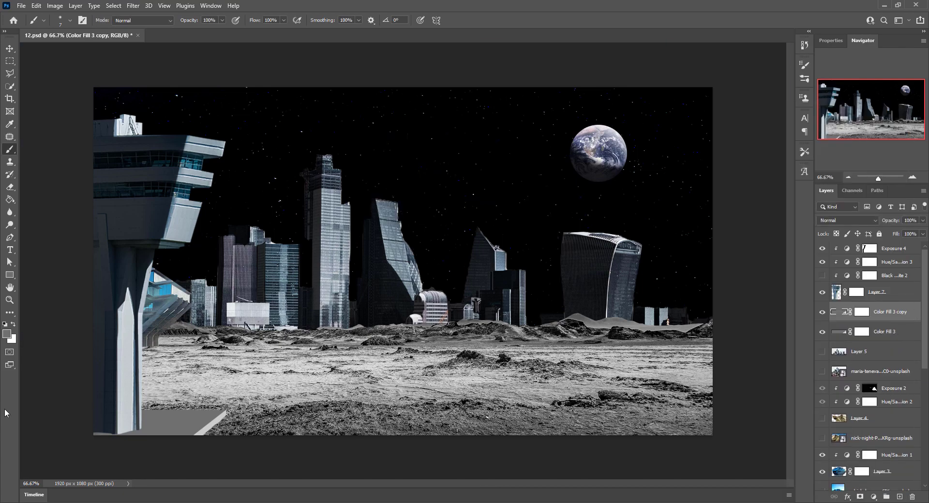
{"action": "key", "text": "v"}
{"action": "left_click_drag", "start_coordinate": [886, 312], "coordinate": [885, 479]}
Step: Zoom in on the platform edge, target the copy's pixels and add an empty layer
{"action": "key", "text": "ctrl+plus"}
{"action": "key", "text": "ctrl+plus"}
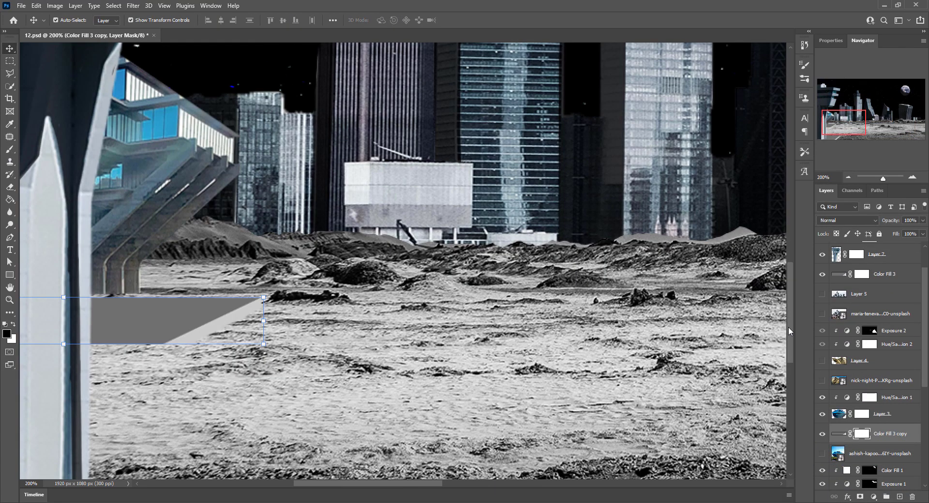
{"action": "scroll", "coordinate": [867, 242], "scroll_direction": "down", "scroll_amount": 3}
{"action": "key", "text": "ctrl+plus"}
{"action": "key", "text": "ctrl+plus"}
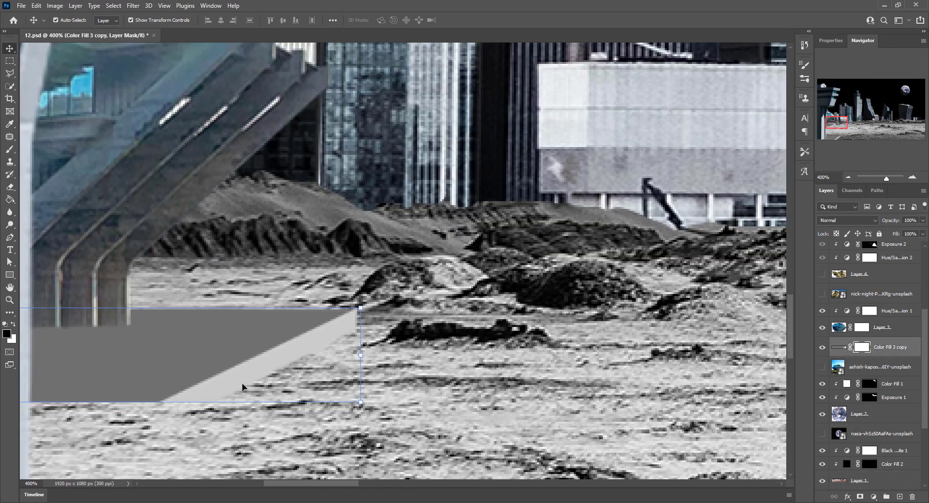
{"action": "key", "text": "ctrl+2"}
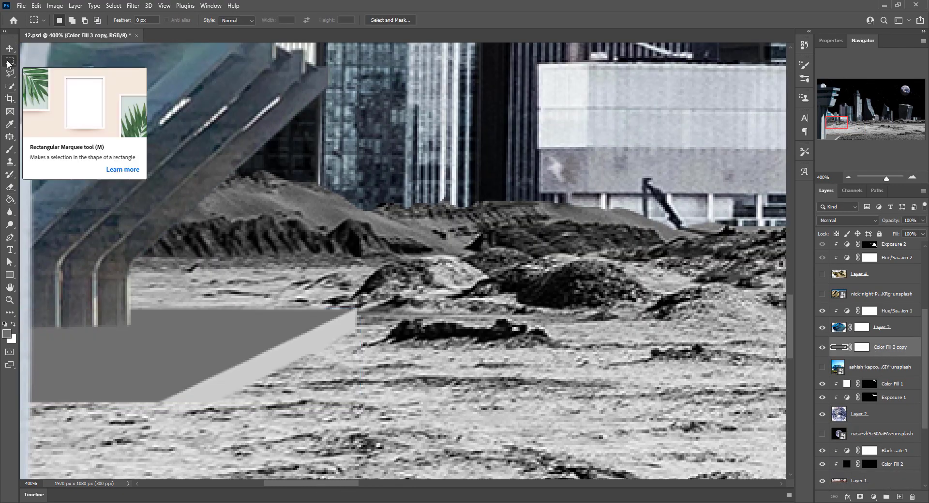
{"action": "left_click", "coordinate": [10, 73]}
{"action": "key", "text": "ctrl+shift+alt+n"}
Step: Duplicate the stripe, stretch it left across the platform base, and merge the stripe layers
{"action": "key", "text": "ctrl+alt+t"}
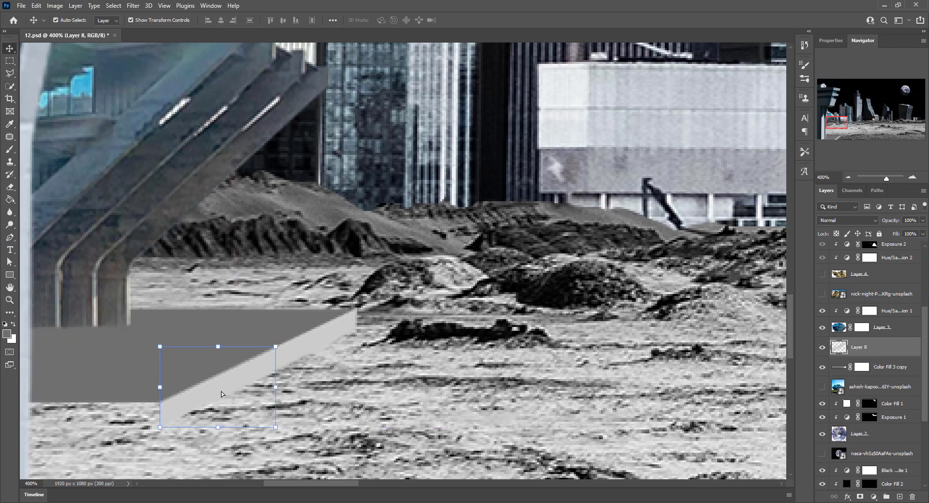
{"action": "left_click_drag", "start_coordinate": [218, 380], "coordinate": [119, 399]}
{"action": "left_click", "coordinate": [37, 6]}
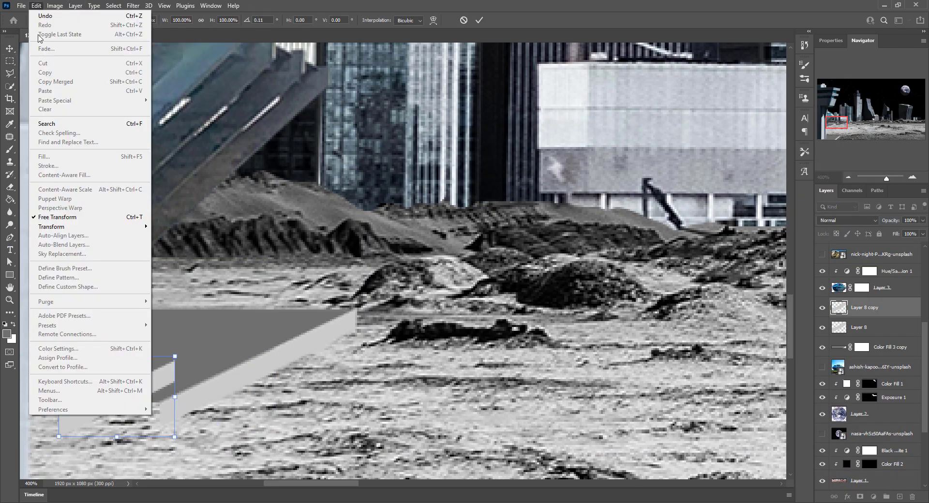
{"action": "left_click_drag", "start_coordinate": [175, 357], "coordinate": [63, 339]}
{"action": "key", "text": "Return"}
{"action": "key", "text": "ctrl+e"}
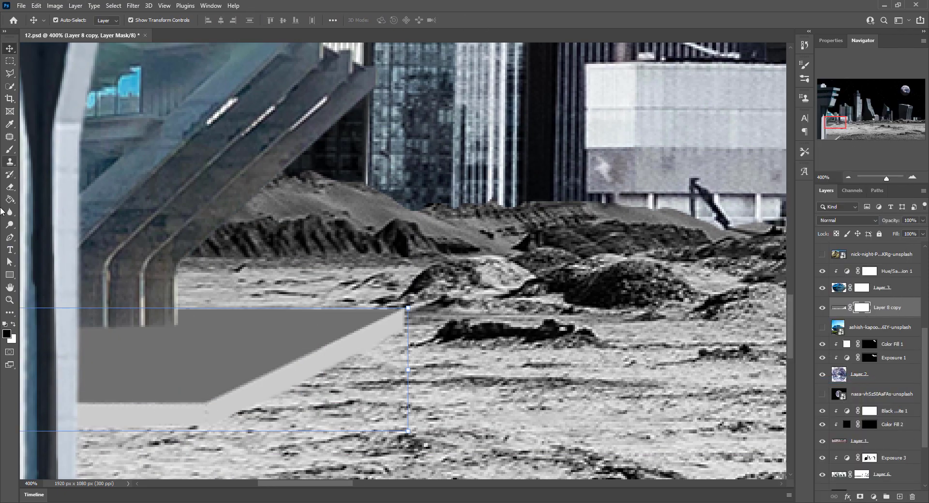
Step: Mask out the stripe's lower part and add a clipped Exposure adjustment
{"action": "key", "text": "b"}
{"action": "left_click_drag", "start_coordinate": [224, 424], "coordinate": [159, 429]}
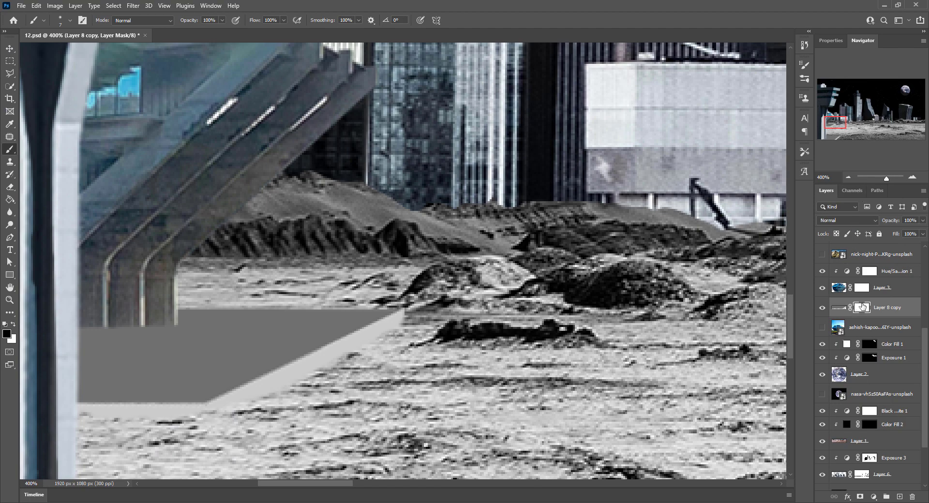
{"action": "key", "text": "ctrl+i"}
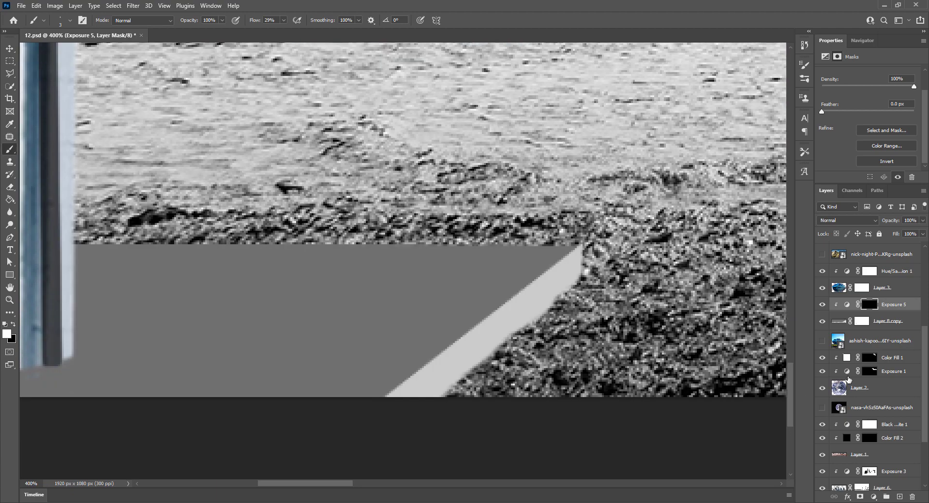
{"action": "scroll", "coordinate": [314, 488], "scroll_direction": "left", "scroll_amount": 5}
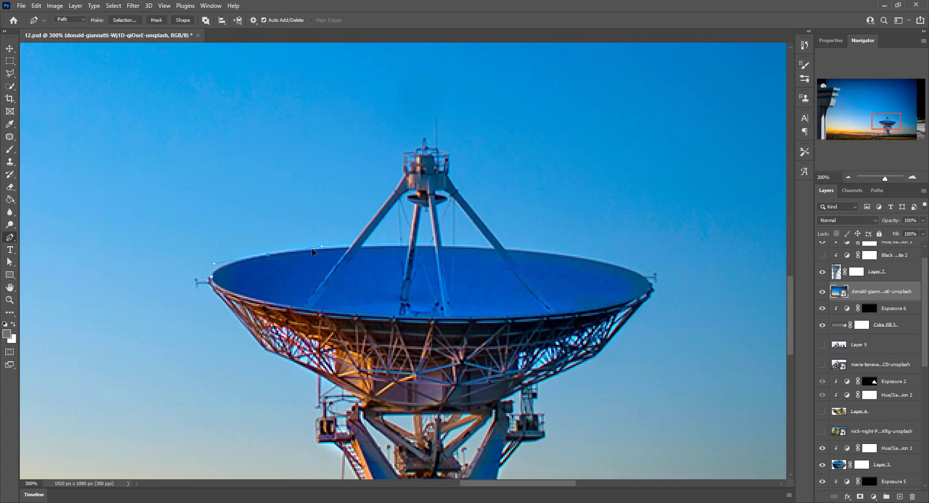
Step: Scroll around the radio dish photo to inspect the traced outline
{"action": "scroll", "coordinate": [500, 256], "scroll_direction": "up", "scroll_amount": 2}
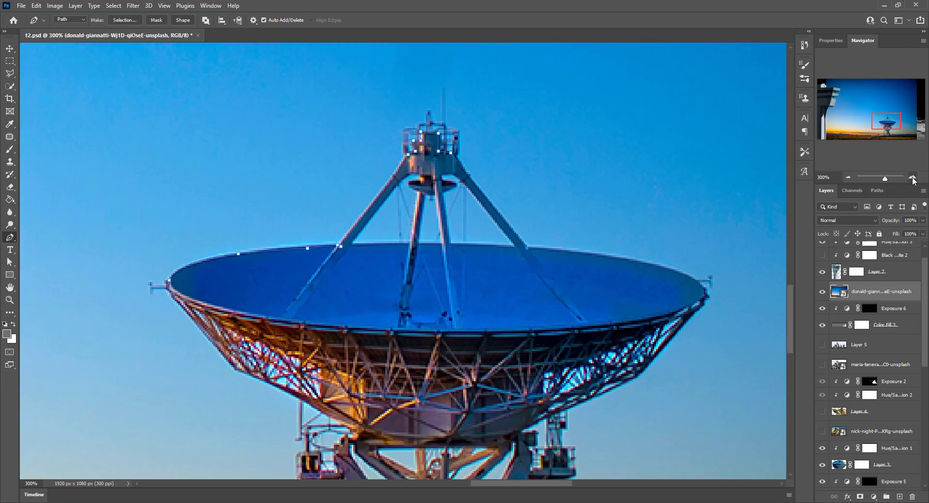
{"action": "scroll", "coordinate": [581, 412], "scroll_direction": "down", "scroll_amount": 5}
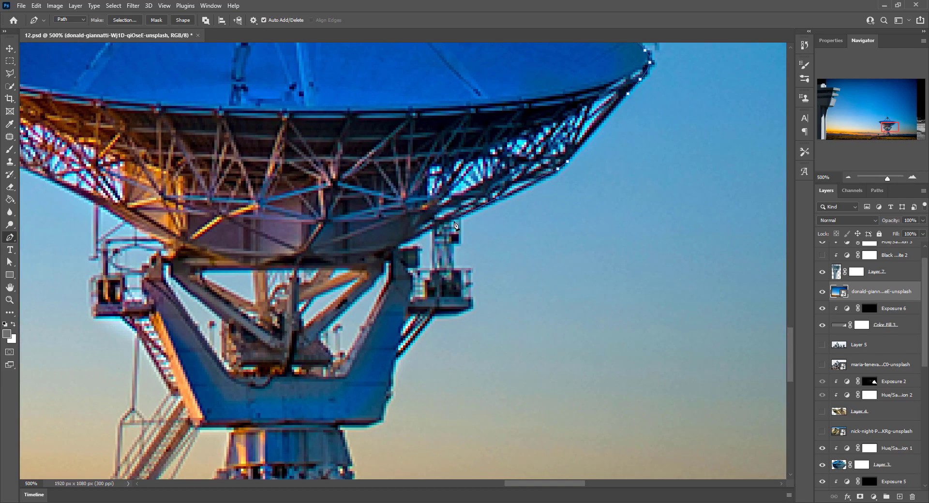
{"action": "scroll", "coordinate": [791, 353], "scroll_direction": "down", "scroll_amount": 4}
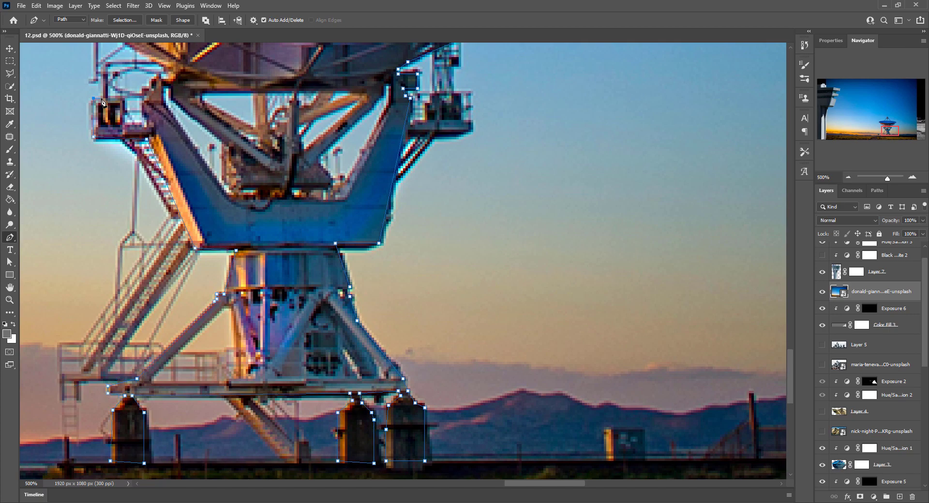
{"action": "scroll", "coordinate": [101, 102], "scroll_direction": "up", "scroll_amount": 4}
{"action": "scroll", "coordinate": [45, 70], "scroll_direction": "left", "scroll_amount": 3}
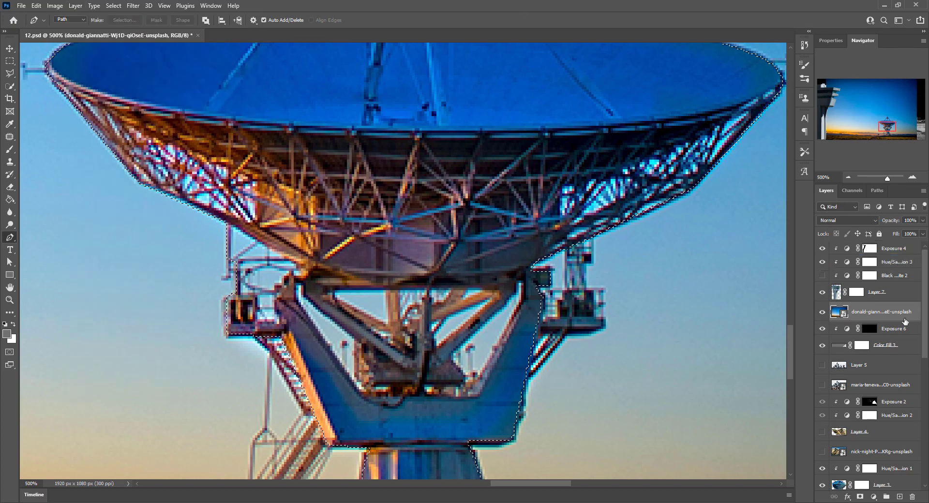
Step: Erase leftover background from the dish truss, left bracket and centre truss
{"action": "key", "text": "e"}
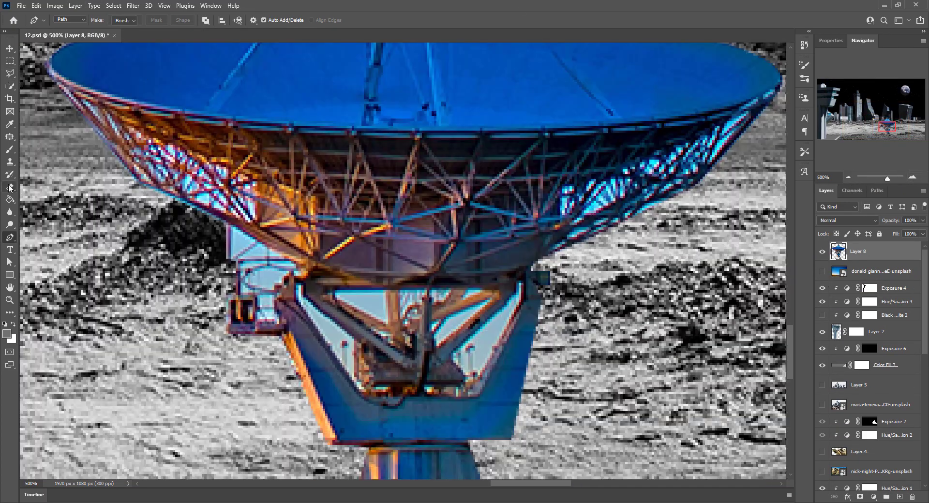
{"action": "left_click_drag", "start_coordinate": [190, 188], "coordinate": [246, 200]}
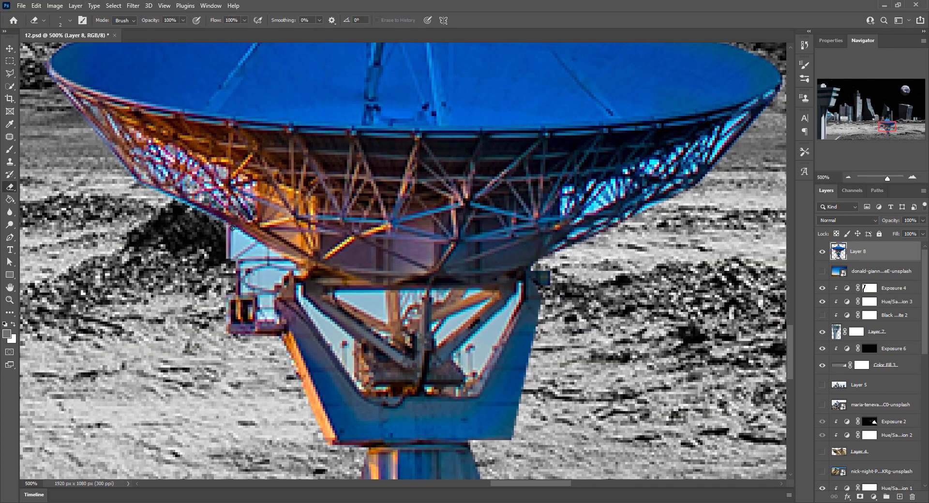
{"action": "mouse_move", "coordinate": [250, 264]}
{"action": "left_mouse_down"}
{"action": "mouse_move", "coordinate": [273, 285]}
{"action": "mouse_move", "coordinate": [261, 314]}
{"action": "left_mouse_up"}
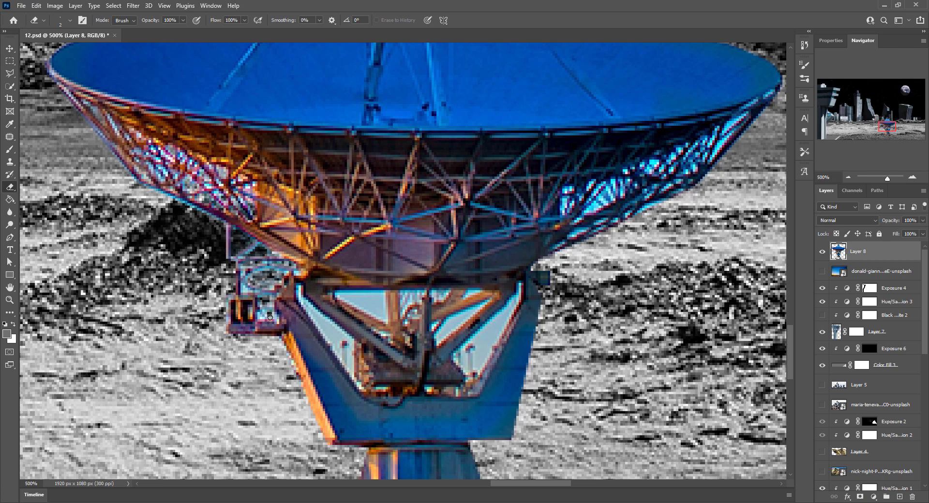
{"action": "mouse_move", "coordinate": [339, 290]}
{"action": "left_mouse_down"}
{"action": "mouse_move", "coordinate": [377, 314]}
{"action": "mouse_move", "coordinate": [361, 387]}
{"action": "mouse_move", "coordinate": [329, 315]}
{"action": "mouse_move", "coordinate": [459, 325]}
{"action": "mouse_move", "coordinate": [503, 338]}
{"action": "mouse_move", "coordinate": [506, 322]}
{"action": "left_mouse_up"}
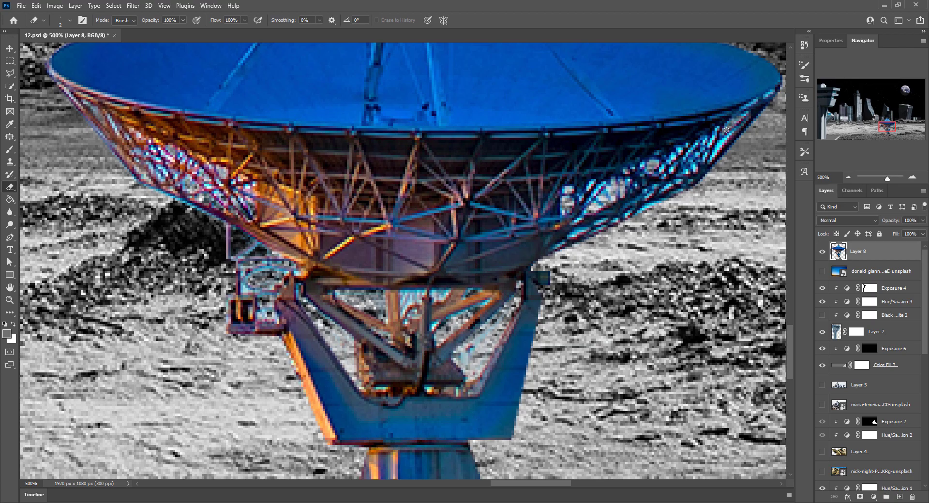
{"action": "scroll", "coordinate": [411, 300], "scroll_direction": "down", "scroll_amount": 5}
{"action": "left_click_drag", "start_coordinate": [363, 300], "coordinate": [344, 351]}
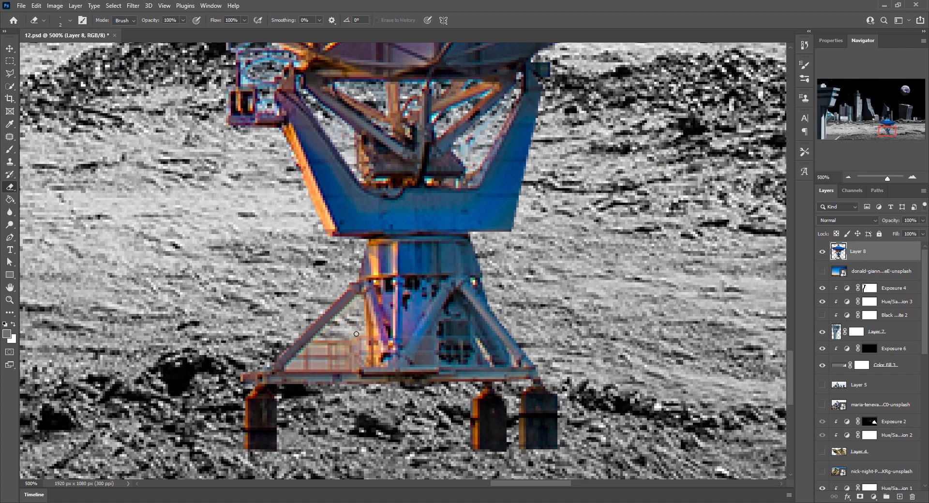
Step: Finish erasing the upper truss with a smaller eraser, then zoom out to the whole scene
{"action": "scroll", "coordinate": [345, 351], "scroll_direction": "up", "scroll_amount": 4}
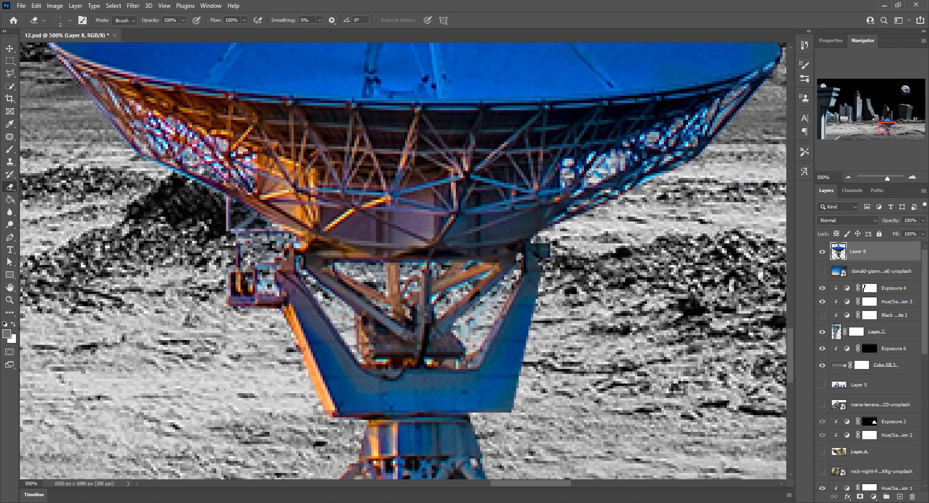
{"action": "scroll", "coordinate": [589, 173], "scroll_direction": "up", "scroll_amount": 5}
{"action": "left_click_drag", "start_coordinate": [339, 203], "coordinate": [502, 229]}
{"action": "key", "text": "bracketleft"}
{"action": "key", "text": "bracketleft"}
{"action": "key", "text": "bracketleft"}
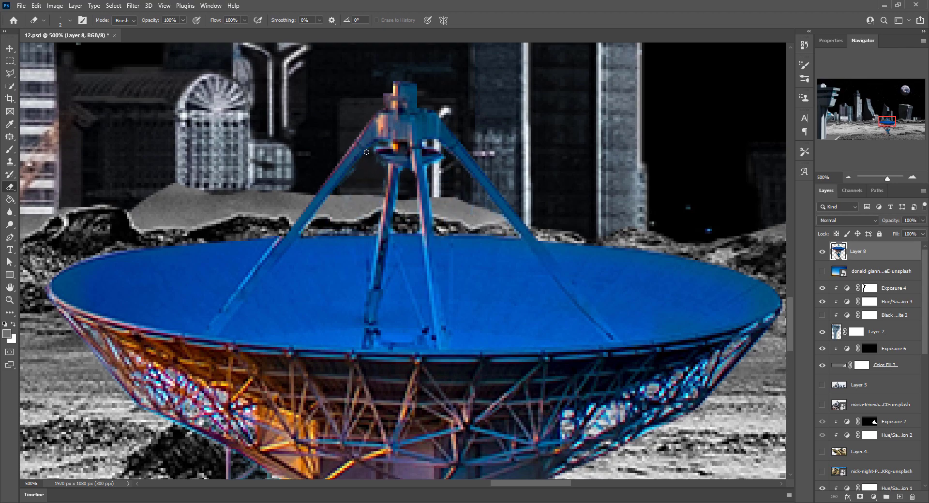
{"action": "key", "text": "ctrl+1"}
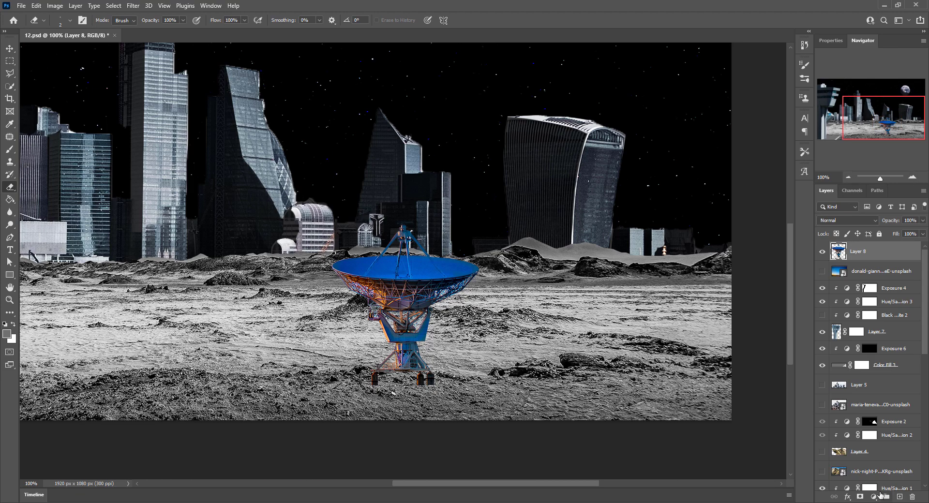
{"action": "key", "text": "ctrl+minus"}
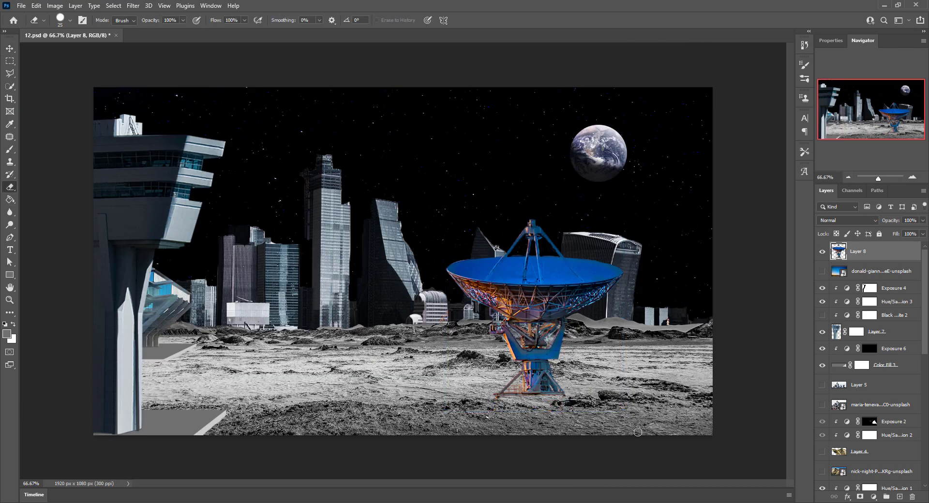
Step: Add a Hue/Saturation adjustment clipped to the dish layer
{"action": "left_click", "coordinate": [873, 497]}
{"action": "left_click", "coordinate": [866, 392]}
{"action": "key", "text": "ctrl+minus"}
Step: Shrink the dish and move it toward the city horizon
{"action": "left_click", "coordinate": [866, 265]}
{"action": "key", "text": "ctrl+t"}
{"action": "mouse_move", "coordinate": [498, 340]}
{"action": "left_mouse_down"}
{"action": "mouse_move", "coordinate": [575, 320]}
{"action": "mouse_move", "coordinate": [484, 310]}
{"action": "left_mouse_up"}
{"action": "mouse_move", "coordinate": [566, 352]}
{"action": "left_mouse_down"}
{"action": "mouse_move", "coordinate": [508, 290]}
{"action": "mouse_move", "coordinate": [380, 315]}
{"action": "mouse_move", "coordinate": [636, 318]}
{"action": "left_mouse_up"}
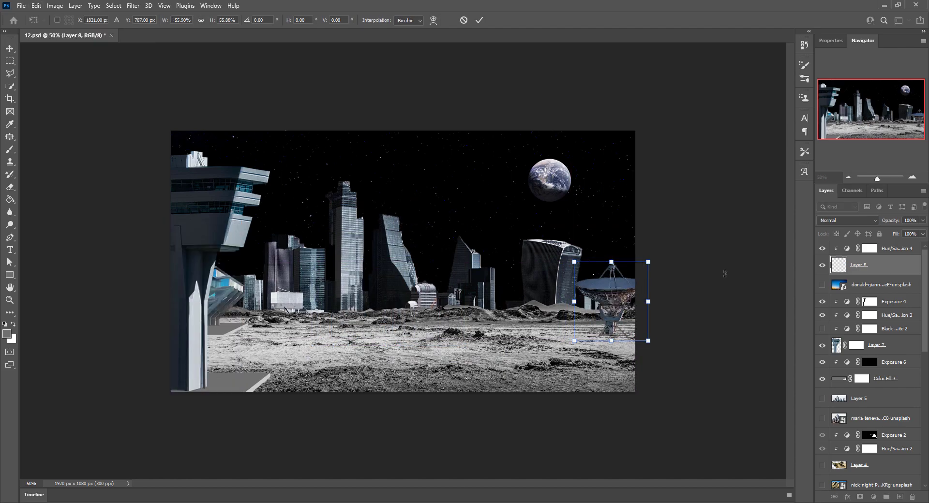
Step: Commit the dish's new size and position, then delete an unwanted Exposure adjustment
{"action": "key", "text": "Return"}
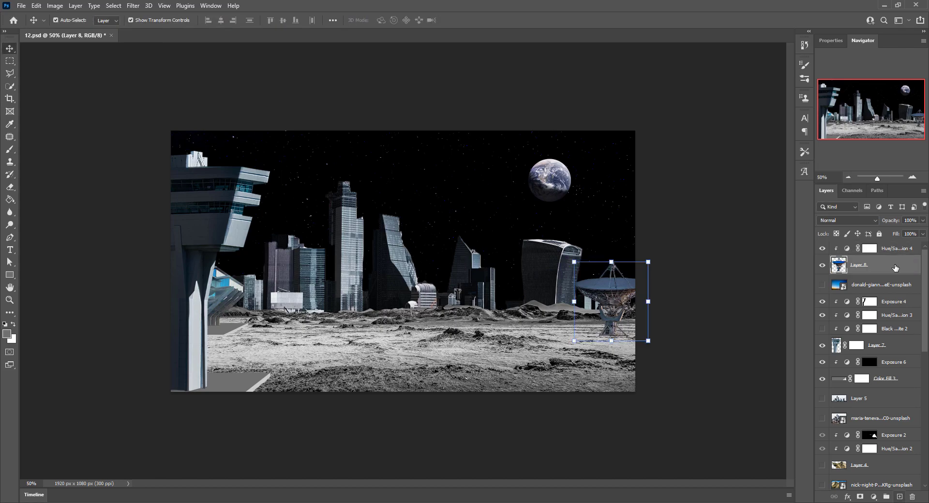
{"action": "left_click", "coordinate": [873, 497]}
{"action": "key", "text": "ctrl+1"}
{"action": "left_click", "coordinate": [894, 369]}
{"action": "key", "text": "Delete"}
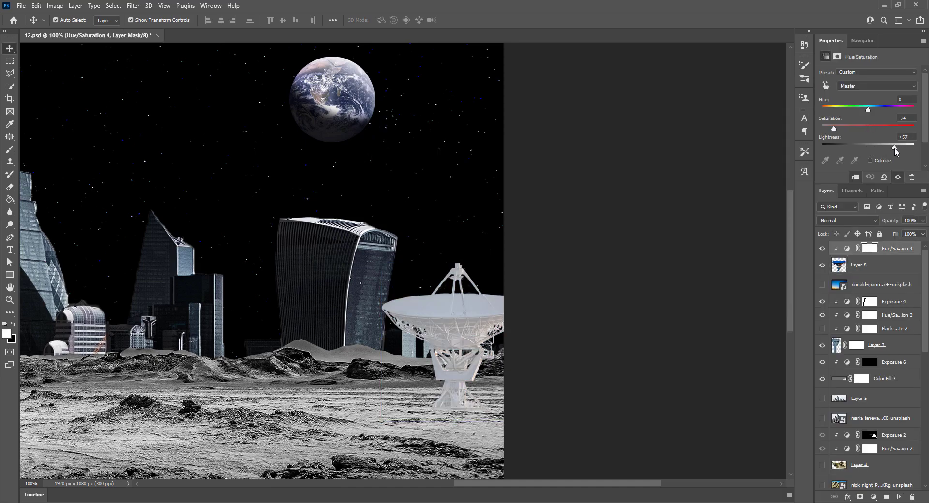
Step: Raise Lightness on the dish's Hue/Saturation layer and select its mask for brushing
{"action": "left_click_drag", "start_coordinate": [868, 128], "coordinate": [826, 129]}
{"action": "left_click", "coordinate": [869, 248]}
{"action": "key", "text": "b"}
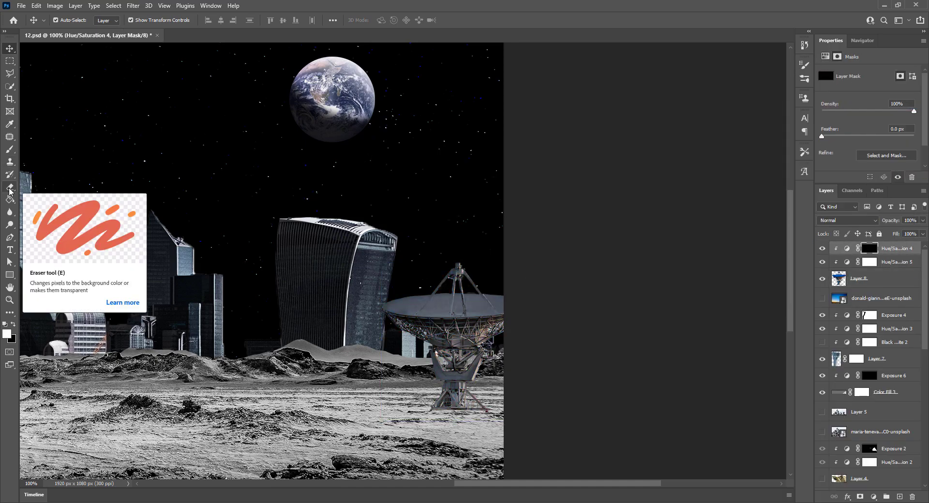
{"action": "key", "text": "ctrl+plus"}
{"action": "key", "text": "ctrl+plus"}
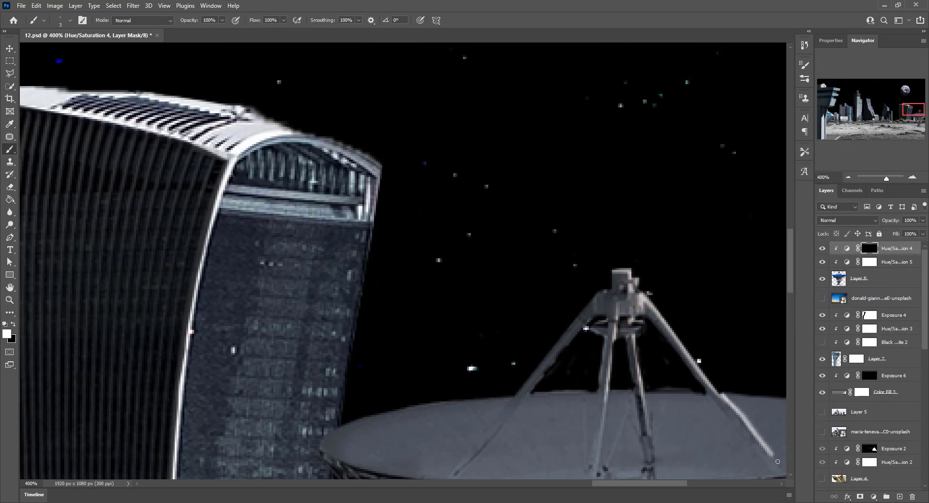
{"action": "scroll", "coordinate": [675, 204], "scroll_direction": "down", "scroll_amount": 3}
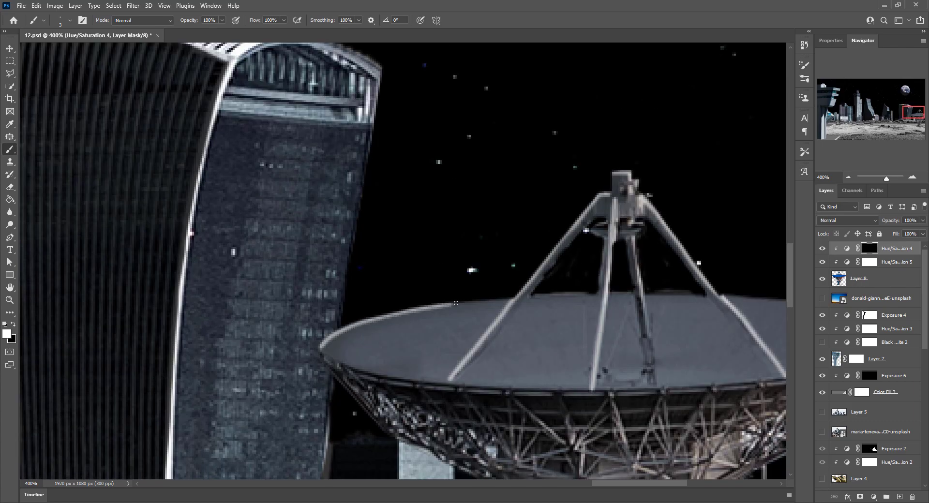
Step: Brush the lightening back onto the dish's upper rim, lower rim and bowl
{"action": "left_click_drag", "start_coordinate": [319, 346], "coordinate": [779, 299]}
{"action": "mouse_move", "coordinate": [133, 349]}
{"action": "left_mouse_down"}
{"action": "mouse_move", "coordinate": [346, 391]}
{"action": "mouse_move", "coordinate": [617, 375]}
{"action": "left_mouse_up"}
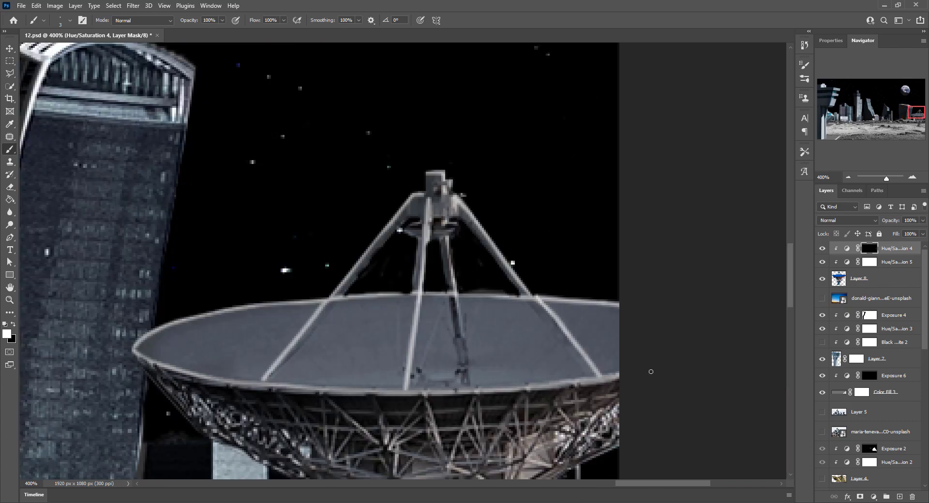
{"action": "key", "text": "bracketright"}
{"action": "key", "text": "bracketright"}
{"action": "key", "text": "bracketright"}
{"action": "mouse_move", "coordinate": [542, 298]}
{"action": "left_mouse_down"}
{"action": "mouse_move", "coordinate": [698, 348]}
{"action": "mouse_move", "coordinate": [605, 358]}
{"action": "mouse_move", "coordinate": [234, 326]}
{"action": "mouse_move", "coordinate": [171, 355]}
{"action": "left_mouse_up"}
{"action": "key", "text": "bracketleft"}
{"action": "key", "text": "bracketleft"}
{"action": "key", "text": "ctrl+1"}
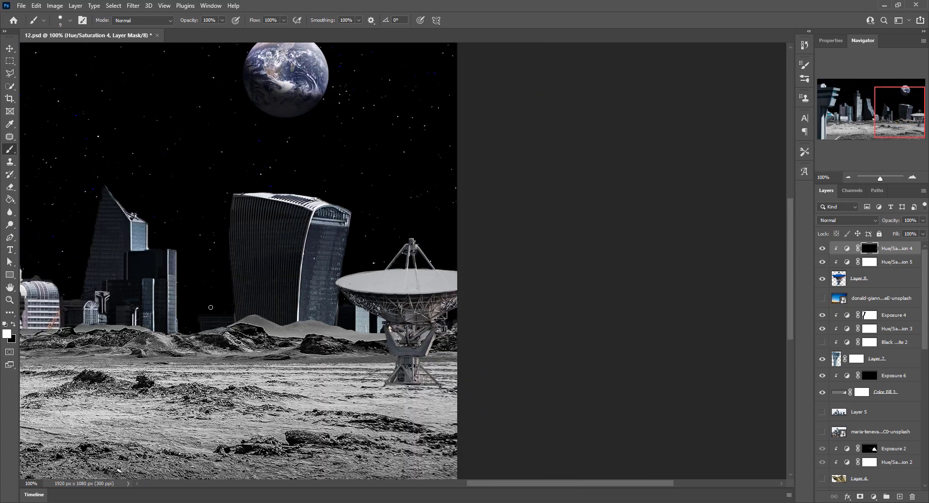
Step: Paint a dark shadow beneath the dish base in white on the Color Fill 2 mask
{"action": "scroll", "coordinate": [870, 363], "scroll_direction": "down", "scroll_amount": 10}
{"action": "left_click", "coordinate": [893, 385]}
{"action": "key", "text": "x"}
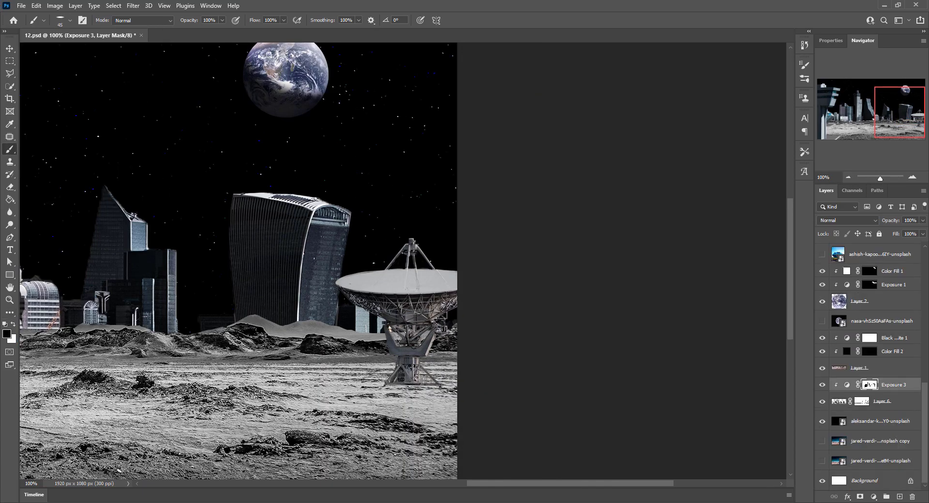
{"action": "left_click", "coordinate": [893, 351]}
{"action": "key", "text": "x"}
{"action": "left_click_drag", "start_coordinate": [387, 390], "coordinate": [417, 390]}
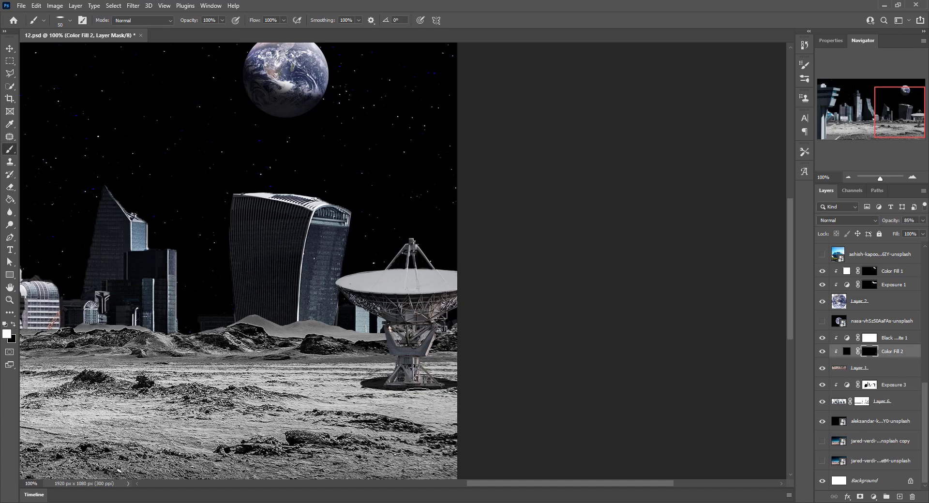
{"action": "mouse_move", "coordinate": [479, 390]}
{"action": "left_mouse_down"}
{"action": "mouse_move", "coordinate": [334, 383]}
{"action": "mouse_move", "coordinate": [444, 390]}
{"action": "left_mouse_up"}
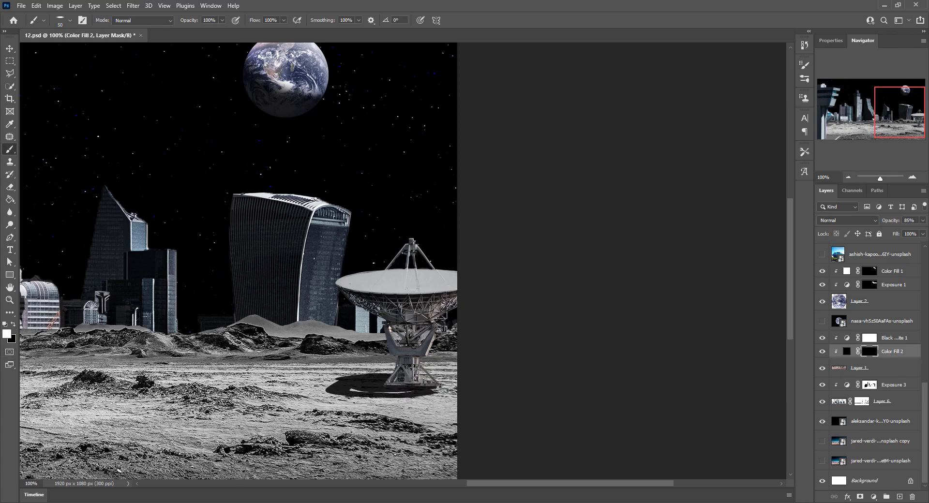
Step: Try darkening the dish underside with an Exposure adjustment, then undo it
{"action": "scroll", "coordinate": [871, 339], "scroll_direction": "up", "scroll_amount": 10}
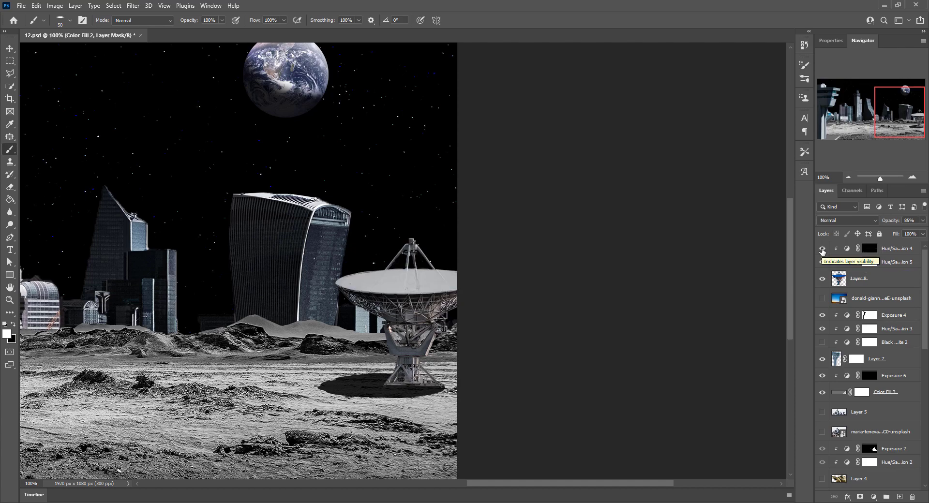
{"action": "left_click", "coordinate": [890, 248]}
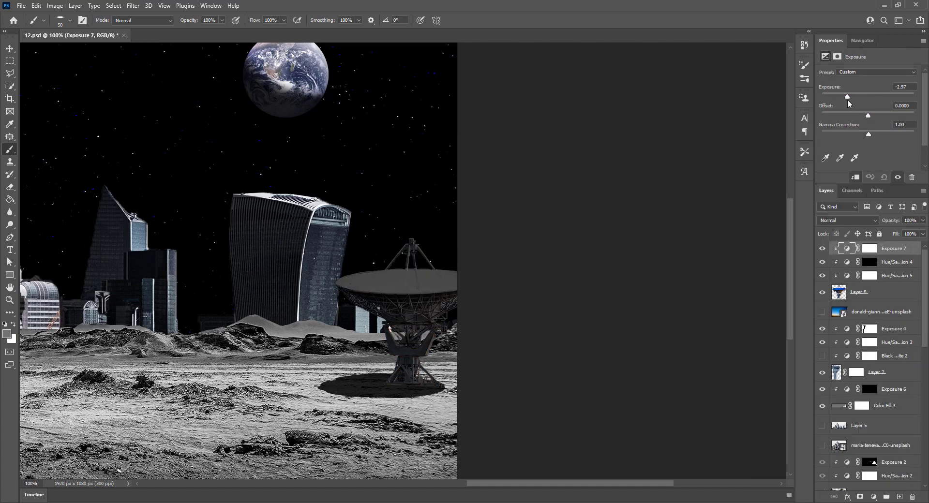
{"action": "key", "text": "ctrl+i"}
{"action": "left_click", "coordinate": [60, 22]}
{"action": "left_click", "coordinate": [385, 317]}
{"action": "mouse_move", "coordinate": [349, 309]}
{"action": "left_mouse_down"}
{"action": "mouse_move", "coordinate": [418, 310]}
{"action": "mouse_move", "coordinate": [406, 377]}
{"action": "mouse_move", "coordinate": [446, 308]}
{"action": "left_mouse_up"}
{"action": "key", "text": "ctrl+z"}
{"action": "key", "text": "ctrl+z"}
{"action": "key", "text": "ctrl+z"}
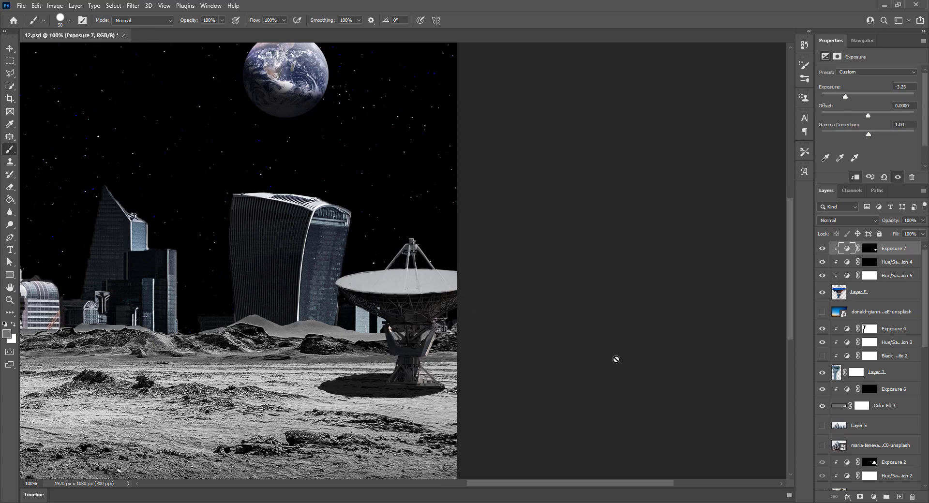
Step: Reopen the exposure settings, zoom to fit, and select the Hue/Saturation 5 mask
{"action": "left_click", "coordinate": [846, 249]}
{"action": "left_click", "coordinate": [862, 41]}
{"action": "key", "text": "ctrl+0"}
{"action": "left_click", "coordinate": [870, 275]}
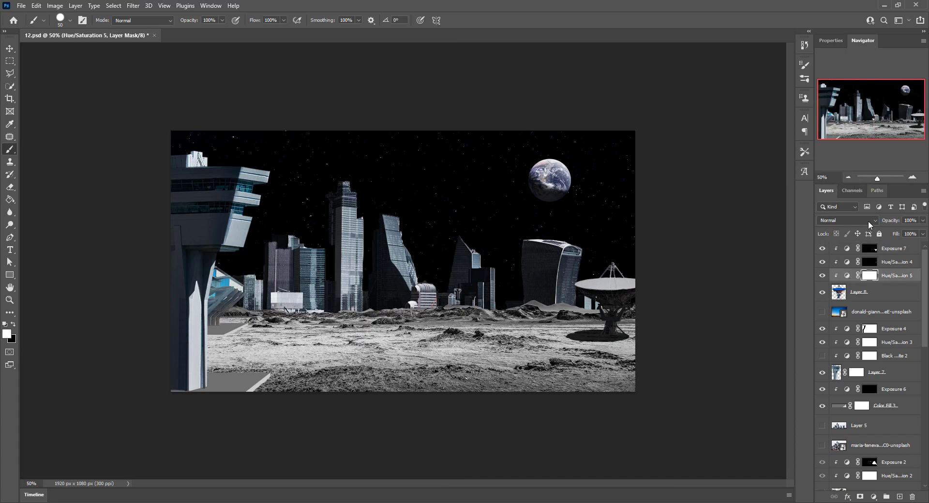
{"action": "key", "text": "ctrl+1"}
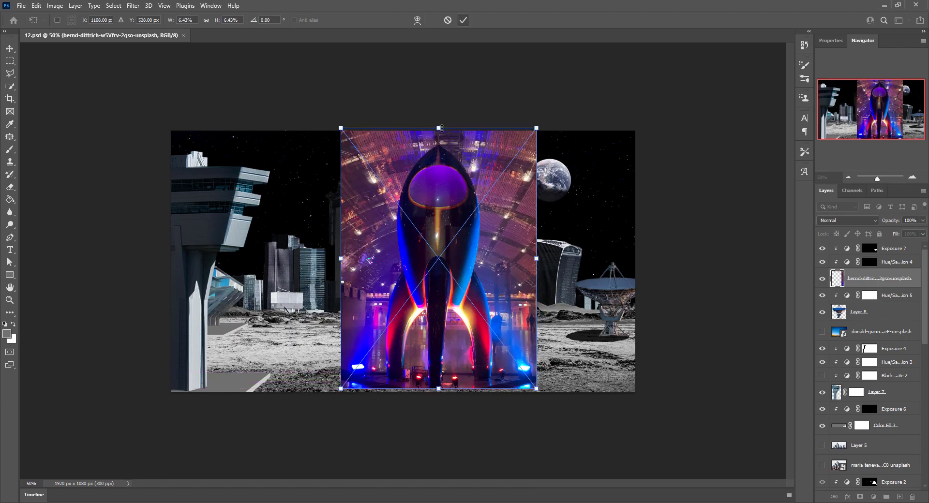
Step: Select the Hue/Saturation 4 layer mask
{"action": "left_click", "coordinate": [862, 281]}
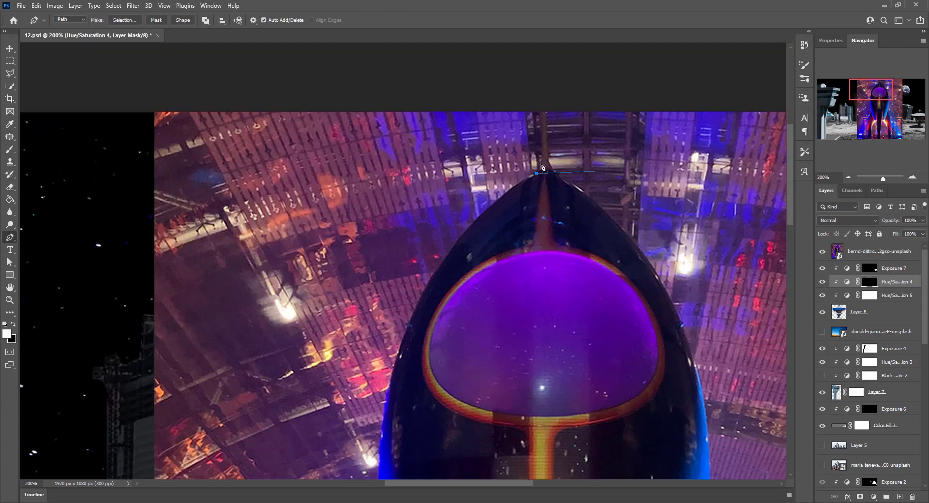
{"action": "scroll", "coordinate": [707, 375], "scroll_direction": "down", "scroll_amount": 3}
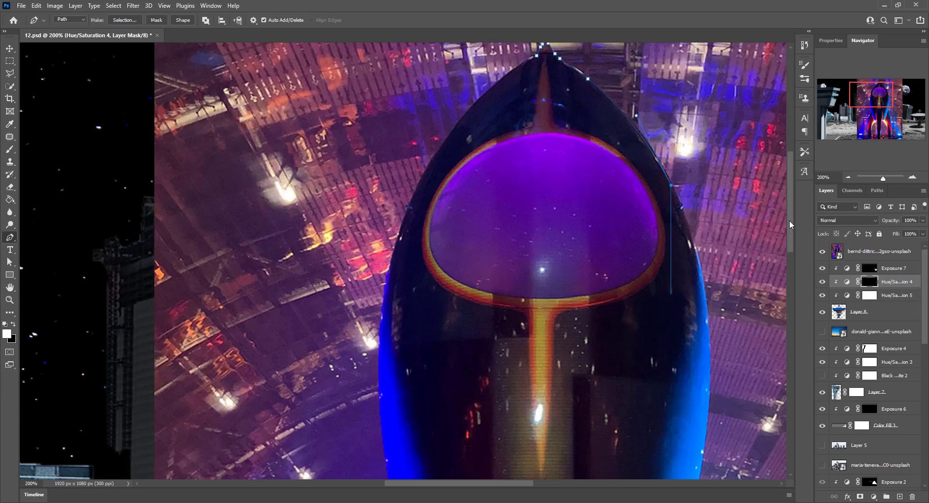
{"action": "scroll", "coordinate": [706, 339], "scroll_direction": "down", "scroll_amount": 2}
{"action": "scroll", "coordinate": [705, 310], "scroll_direction": "down", "scroll_amount": 2}
{"action": "scroll", "coordinate": [683, 381], "scroll_direction": "down", "scroll_amount": 3}
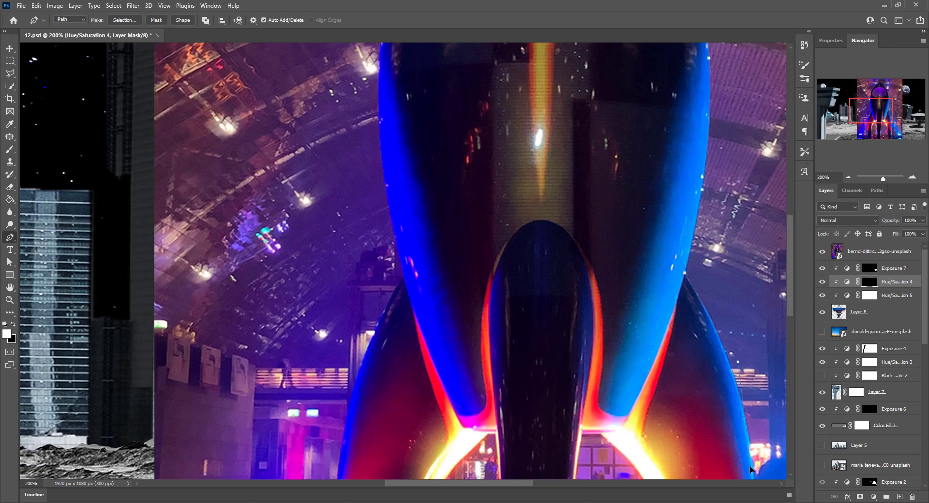
{"action": "scroll", "coordinate": [716, 338], "scroll_direction": "down", "scroll_amount": 4}
{"action": "scroll", "coordinate": [745, 310], "scroll_direction": "down", "scroll_amount": 3}
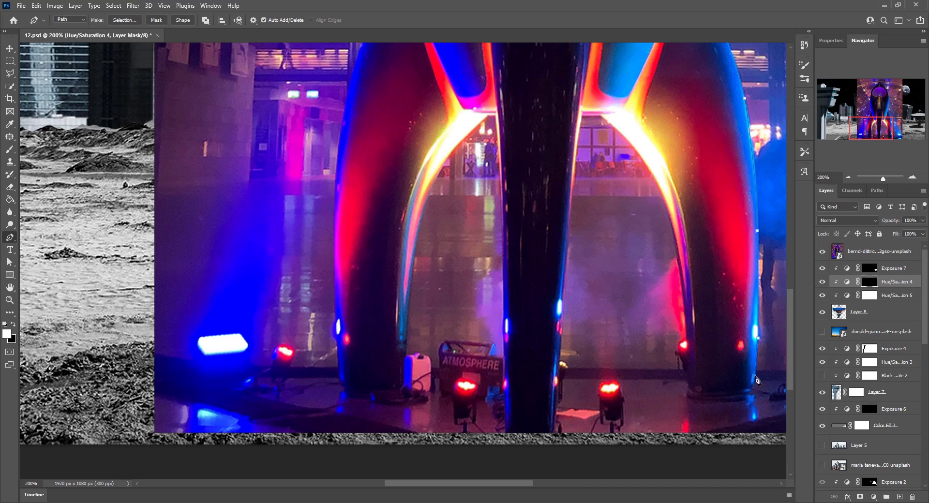
Step: Trace a path around the rocket's right leg, bottom edge and left leg
{"action": "left_click", "coordinate": [602, 116]}
{"action": "left_click", "coordinate": [581, 114]}
{"action": "scroll", "coordinate": [556, 193], "scroll_direction": "up", "scroll_amount": 7}
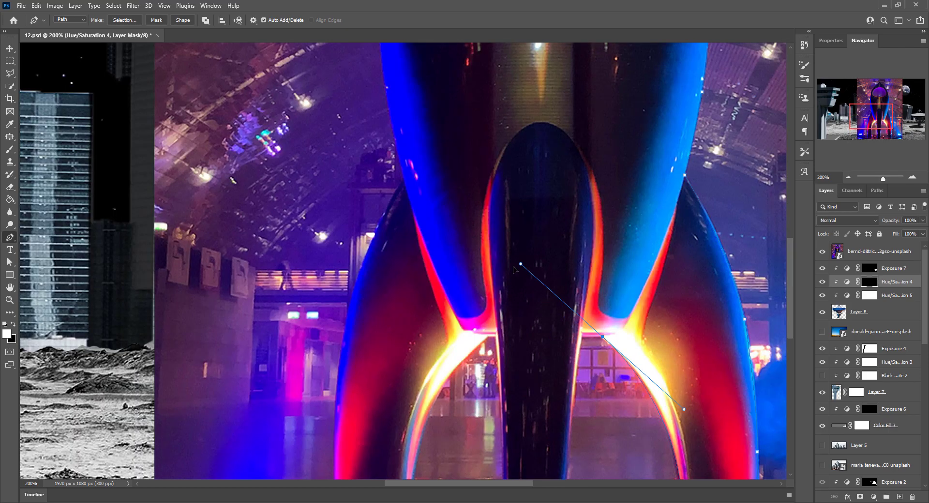
{"action": "scroll", "coordinate": [557, 290], "scroll_direction": "down", "scroll_amount": 8}
{"action": "left_click", "coordinate": [552, 392]}
{"action": "left_click", "coordinate": [506, 392]}
{"action": "left_click", "coordinate": [499, 127]}
{"action": "left_click", "coordinate": [486, 75]}
{"action": "left_click", "coordinate": [421, 177]}
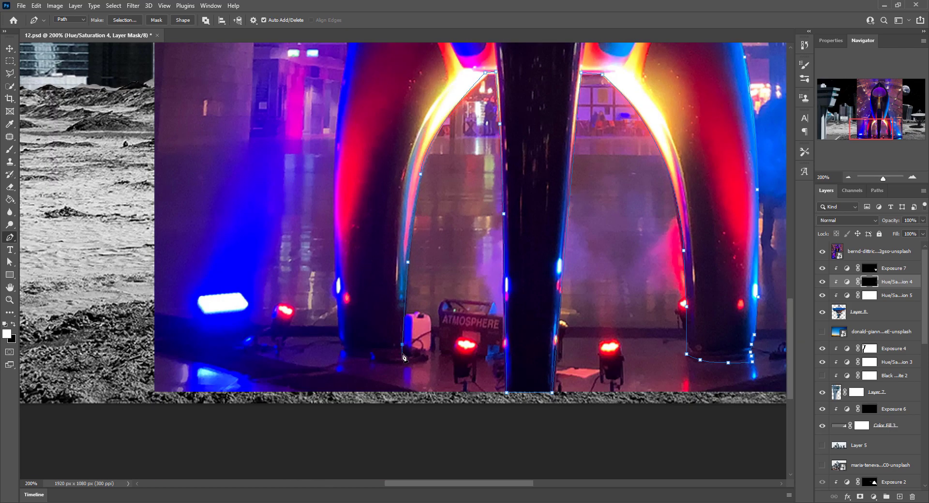
{"action": "left_click", "coordinate": [407, 392]}
{"action": "left_click", "coordinate": [335, 232]}
Step: Stamp the visible rocket into new Layer 9 and hide the original rocket photo layer
{"action": "scroll", "coordinate": [774, 290], "scroll_direction": "up", "scroll_amount": 4}
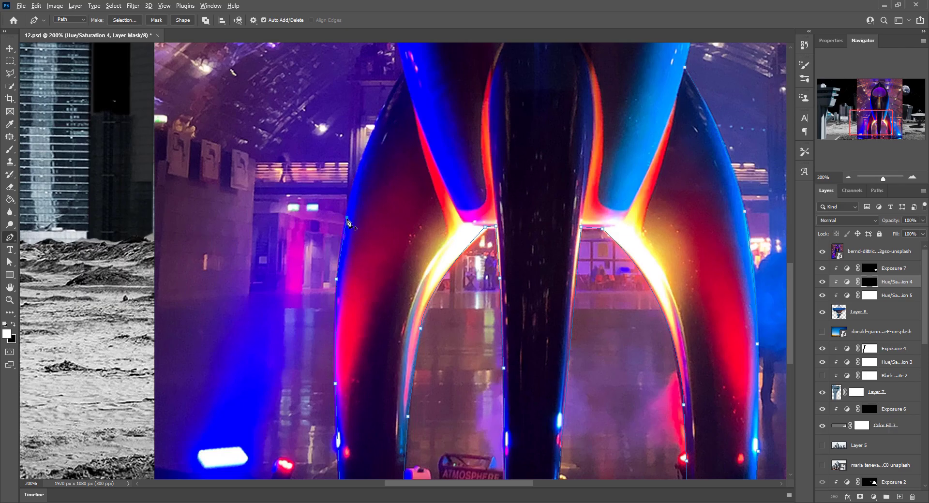
{"action": "scroll", "coordinate": [390, 102], "scroll_direction": "up", "scroll_amount": 6}
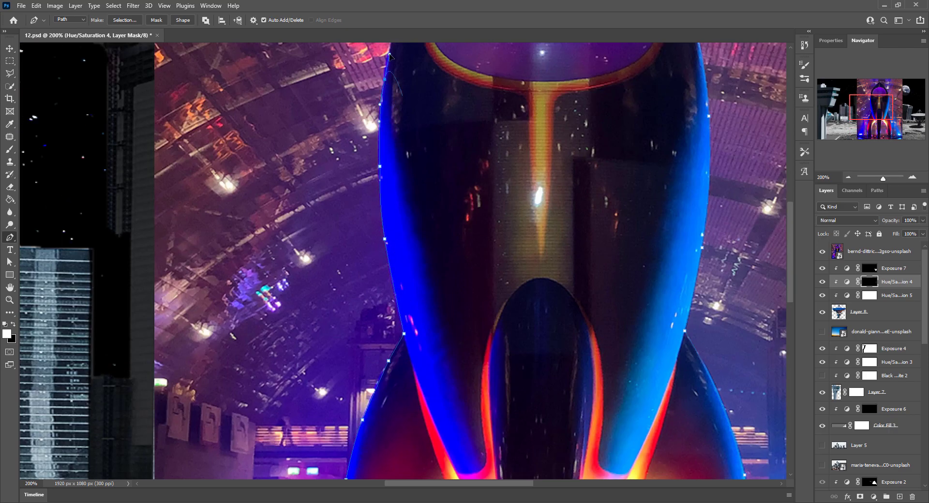
{"action": "scroll", "coordinate": [390, 55], "scroll_direction": "up", "scroll_amount": 4}
{"action": "scroll", "coordinate": [389, 56], "scroll_direction": "up", "scroll_amount": 2}
{"action": "key", "text": "ctrl+shift+alt+e"}
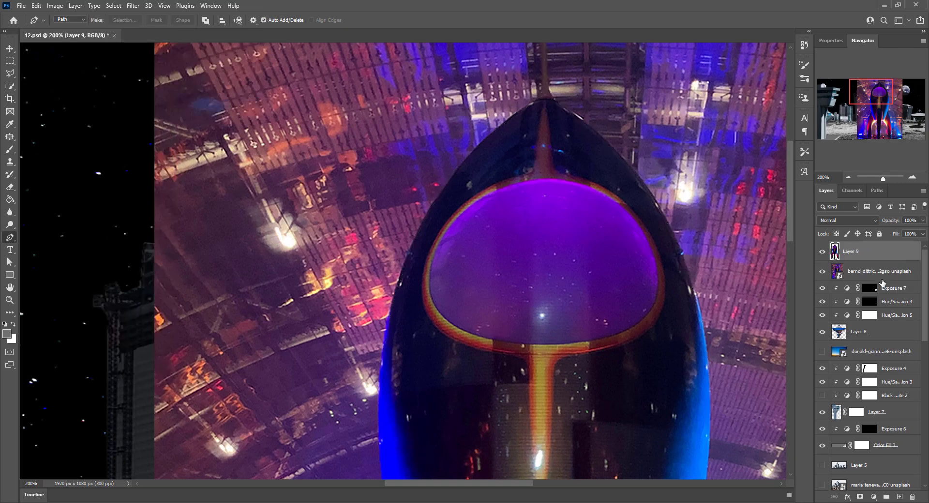
{"action": "left_click", "coordinate": [822, 271]}
{"action": "key", "text": "ctrl+minus"}
{"action": "key", "text": "ctrl+minus"}
{"action": "key", "text": "ctrl+minus"}
{"action": "key", "text": "ctrl+t"}
Step: Shrink and reposition the rocket to fit the moon scene
{"action": "mouse_move", "coordinate": [494, 128]}
{"action": "left_mouse_down"}
{"action": "mouse_move", "coordinate": [449, 210]}
{"action": "mouse_move", "coordinate": [467, 184]}
{"action": "left_mouse_up"}
{"action": "key", "text": "Return"}
{"action": "right_click", "coordinate": [9, 61]}
{"action": "left_click", "coordinate": [48, 70]}
Step: Fill a grey oval on a new layer at the rocket's base
{"action": "key", "text": "ctrl+shift+alt+n"}
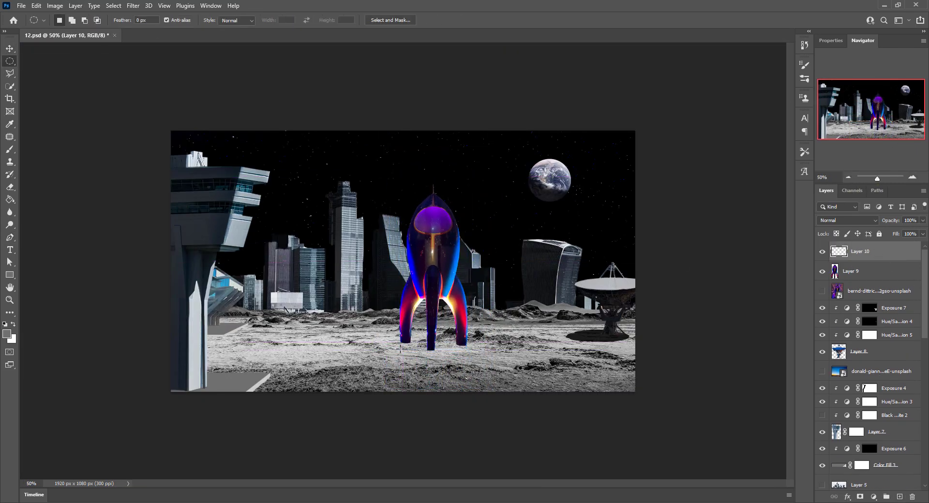
{"action": "left_click_drag", "start_coordinate": [376, 328], "coordinate": [489, 358]}
{"action": "key", "text": "g"}
{"action": "key", "text": "alt+BackSpace"}
Step: Duplicate the grey oval, give the top oval an outline stroke, and place the copy below
{"action": "right_click", "coordinate": [891, 251]}
{"action": "left_click", "coordinate": [779, 155]}
{"action": "key", "text": "Return"}
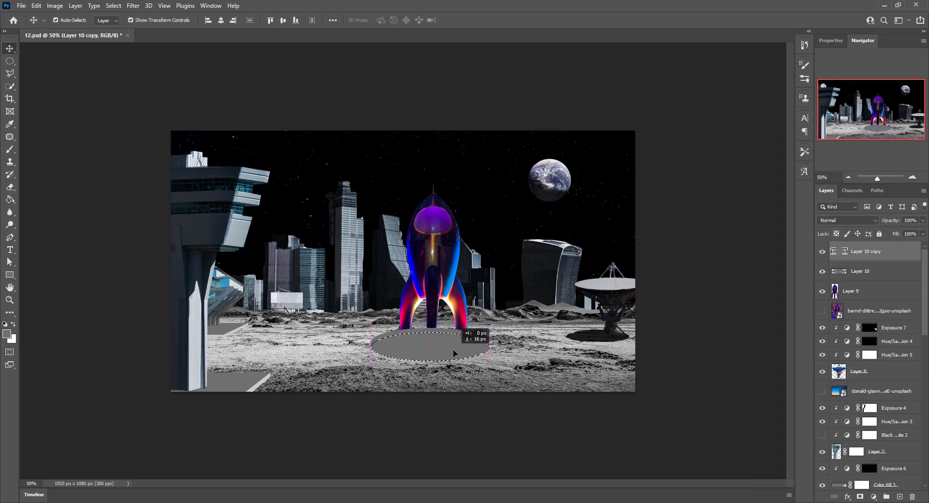
{"action": "key", "text": "v"}
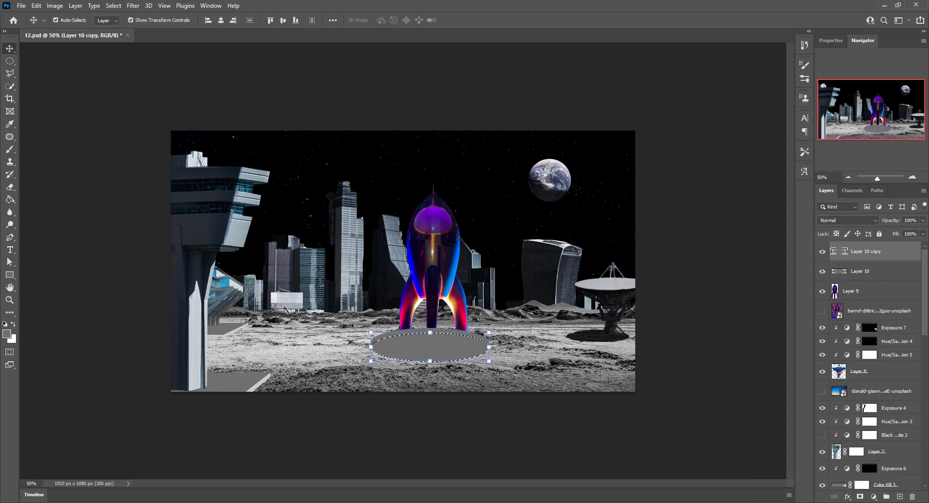
{"action": "double_click", "coordinate": [880, 271]}
{"action": "left_click", "coordinate": [479, 111]}
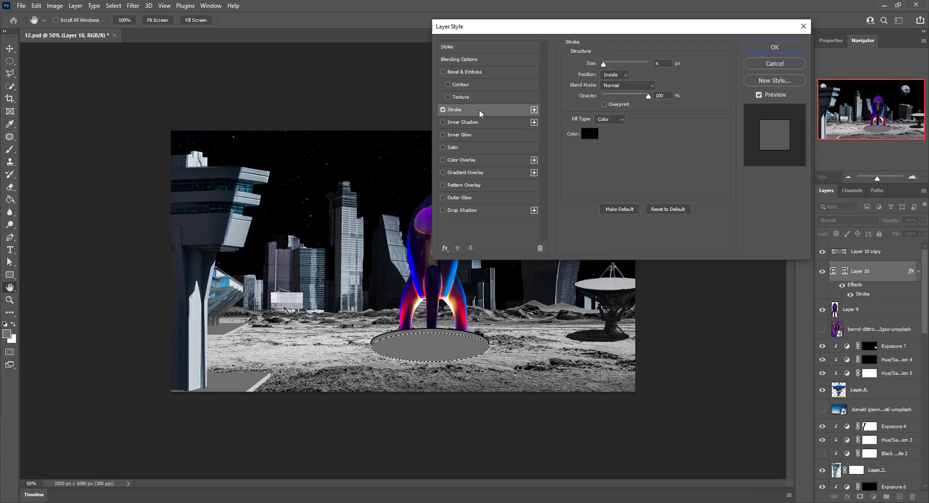
{"action": "key", "text": "Return"}
{"action": "left_click_drag", "start_coordinate": [866, 251], "coordinate": [894, 290]}
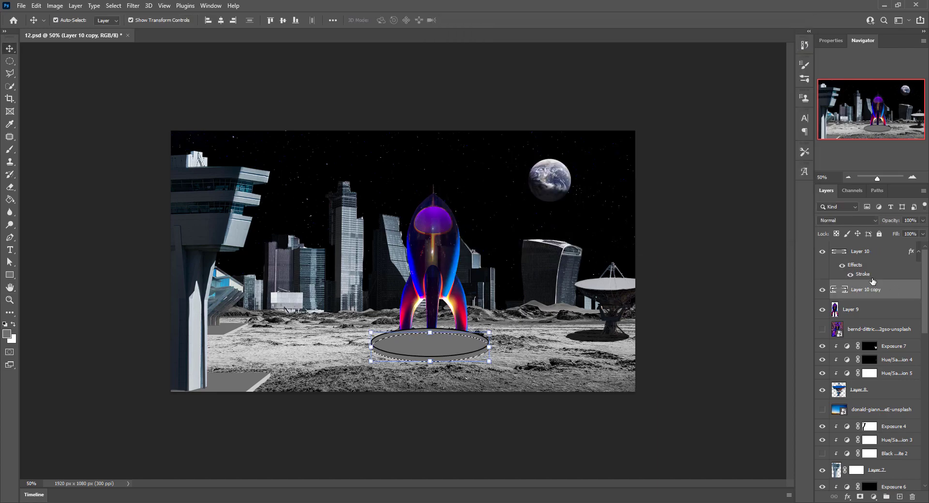
Step: Give the oval copy a near-white Color Overlay to form the rim
{"action": "double_click", "coordinate": [898, 291]}
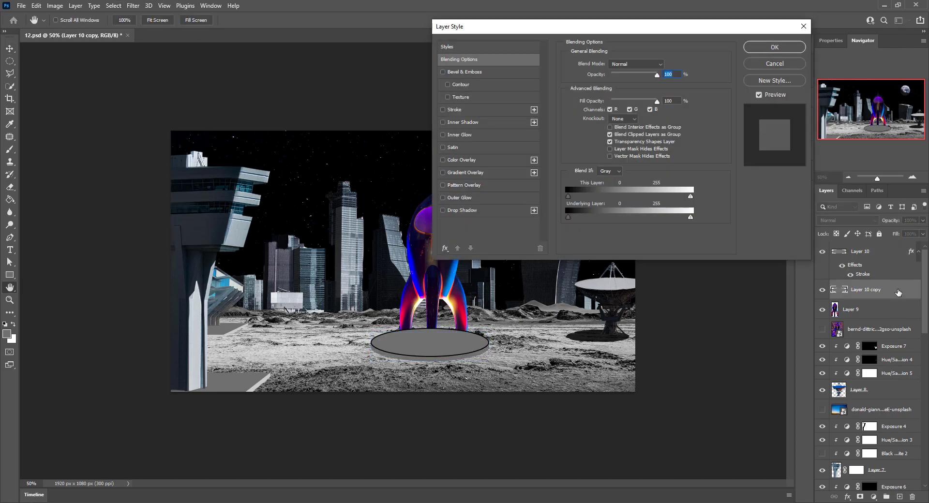
{"action": "left_click", "coordinate": [461, 160]}
{"action": "left_click", "coordinate": [667, 65]}
{"action": "type", "text": "fcfcfc"}
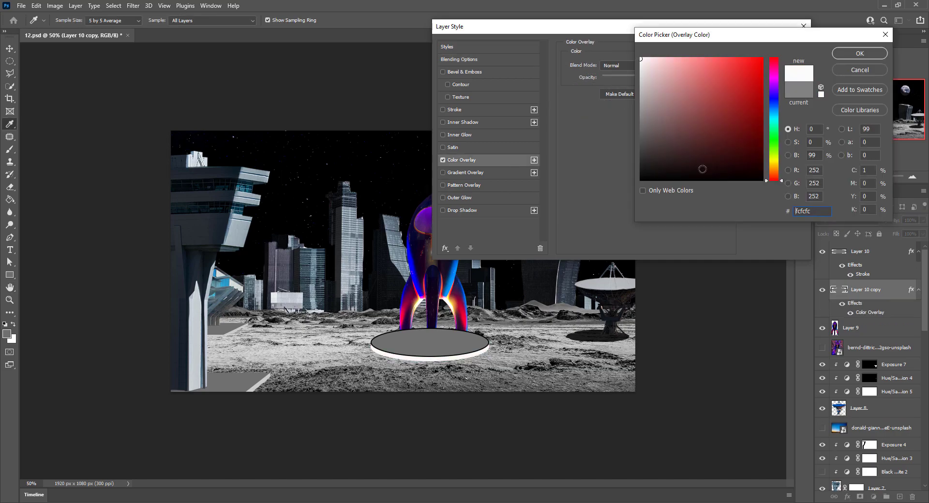
{"action": "key", "text": "Return"}
{"action": "key", "text": "Return"}
{"action": "key", "text": "ctrl+plus"}
{"action": "key", "text": "ctrl+plus"}
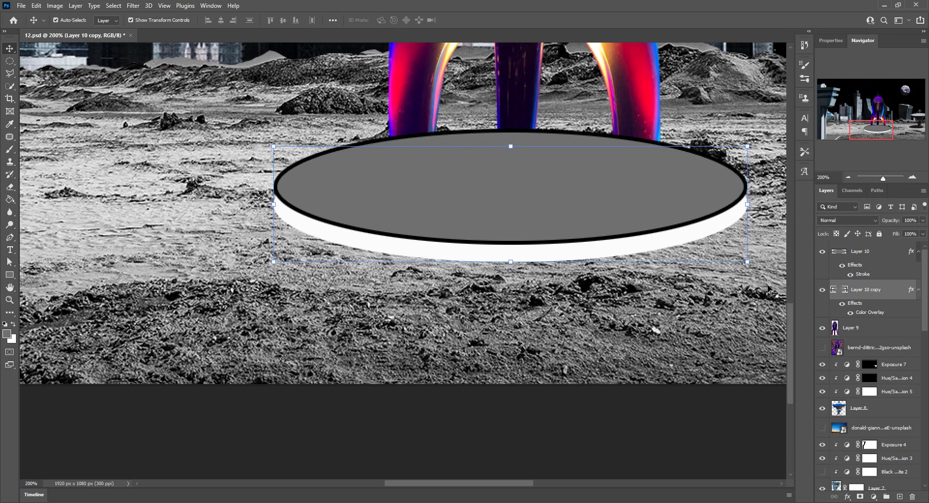
{"action": "left_click", "coordinate": [866, 251]}
{"action": "key", "text": "ctrl+plus"}
Step: Thin the top oval's stroke to 1 px centered on the edge, then add a new layer
{"action": "double_click", "coordinate": [862, 274]}
{"action": "mouse_move", "coordinate": [648, 95]}
{"action": "left_mouse_down"}
{"action": "mouse_move", "coordinate": [636, 99]}
{"action": "mouse_move", "coordinate": [649, 95]}
{"action": "left_mouse_up"}
{"action": "left_click_drag", "start_coordinate": [603, 63], "coordinate": [602, 63]}
{"action": "left_click", "coordinate": [615, 74]}
{"action": "left_click", "coordinate": [612, 92]}
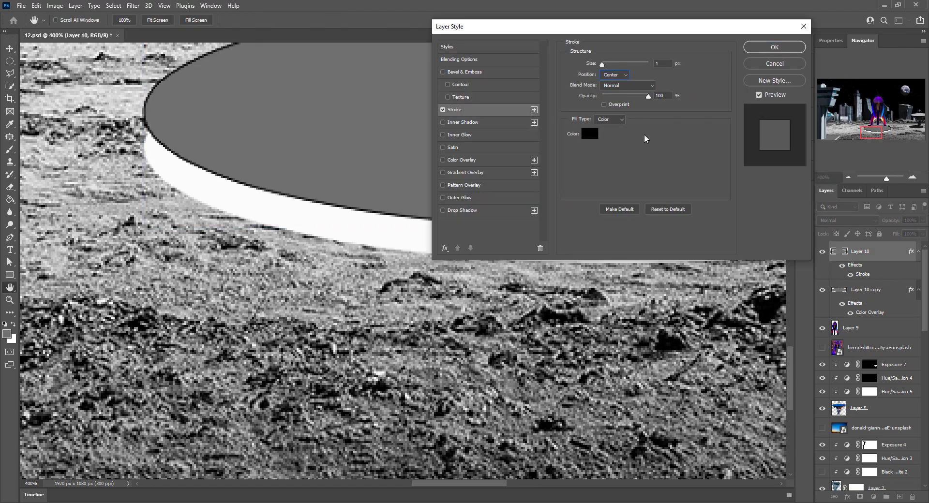
{"action": "key", "text": "Return"}
{"action": "key", "text": "ctrl+shift+alt+n"}
{"action": "key", "text": "ctrl+plus"}
Step: Merge the platform layers into one layer and add a layer mask
{"action": "key", "text": "b"}
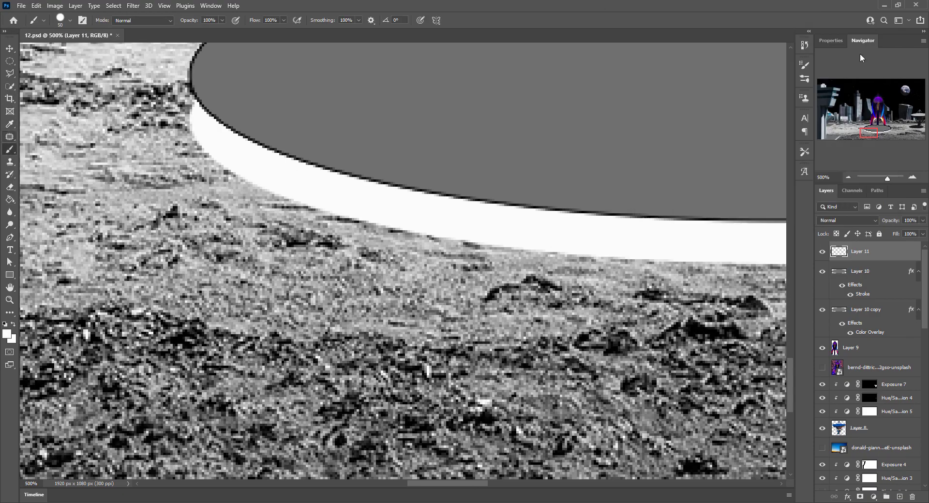
{"action": "left_click", "coordinate": [848, 177]}
{"action": "left_click", "coordinate": [848, 177]}
{"action": "left_click", "coordinate": [848, 178]}
{"action": "left_click", "coordinate": [848, 177]}
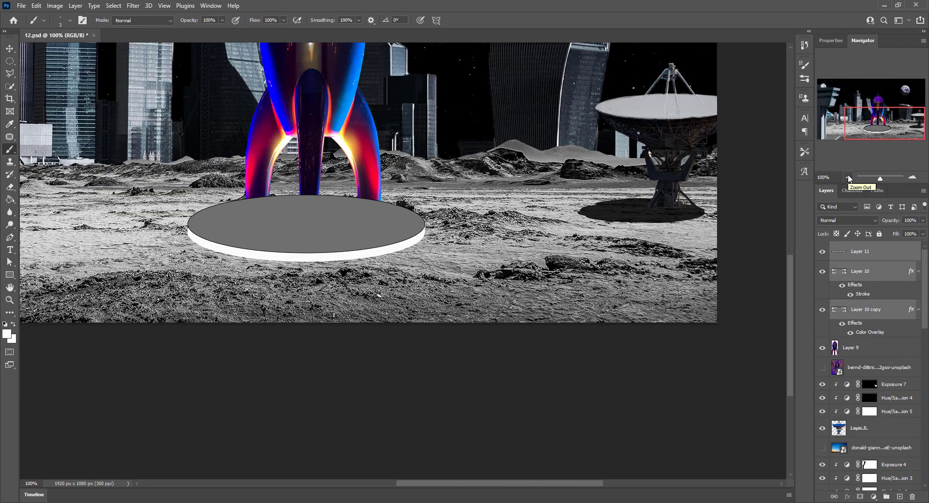
{"action": "key", "text": "ctrl+plus"}
{"action": "key", "text": "ctrl+plus"}
{"action": "key", "text": "ctrl+e"}
{"action": "left_click", "coordinate": [860, 496]}
{"action": "key", "text": "d"}
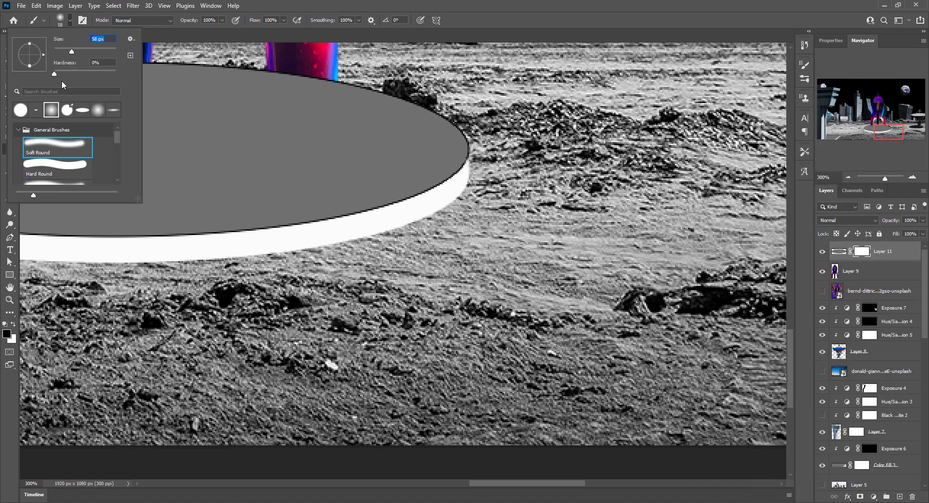
Step: Darken the white band under the disc with a brush at 43% flow
{"action": "scroll", "coordinate": [429, 224], "scroll_direction": "left", "scroll_amount": 5}
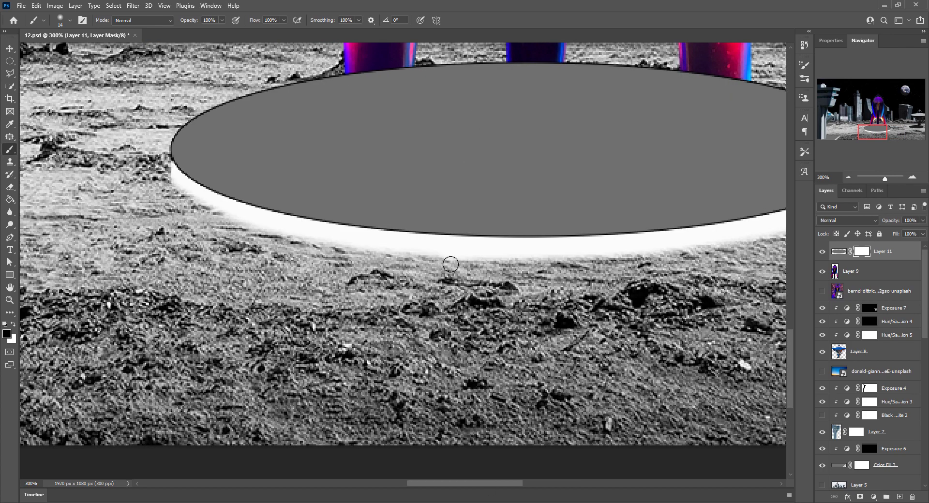
{"action": "right_click", "coordinate": [821, 315]}
{"action": "key", "text": "ctrl+i"}
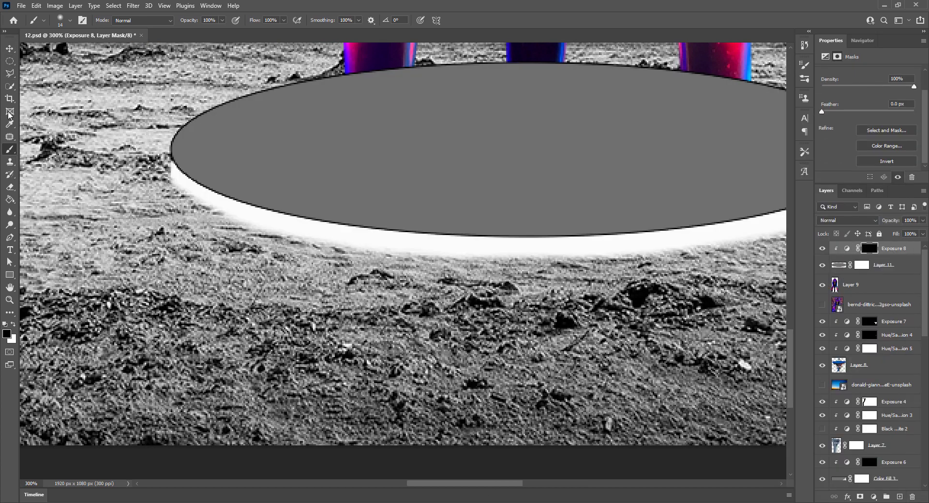
{"action": "key", "text": "x"}
{"action": "left_click", "coordinate": [284, 20]}
{"action": "left_click_drag", "start_coordinate": [280, 37], "coordinate": [257, 31]}
{"action": "mouse_move", "coordinate": [169, 162]}
{"action": "left_mouse_down"}
{"action": "mouse_move", "coordinate": [223, 213]}
{"action": "mouse_move", "coordinate": [436, 256]}
{"action": "left_mouse_up"}
{"action": "left_click_drag", "start_coordinate": [276, 228], "coordinate": [560, 271]}
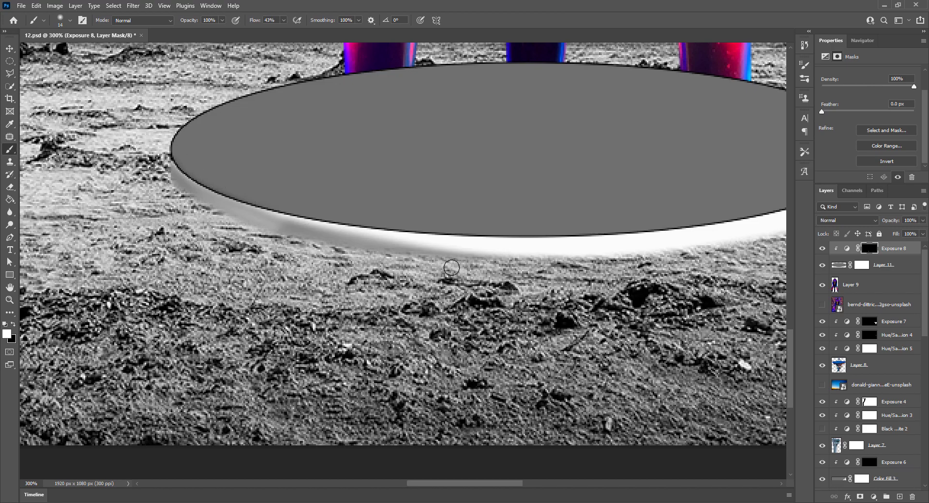
{"action": "left_click_drag", "start_coordinate": [194, 189], "coordinate": [580, 259]}
{"action": "key", "text": "ctrl+minus"}
{"action": "key", "text": "ctrl+minus"}
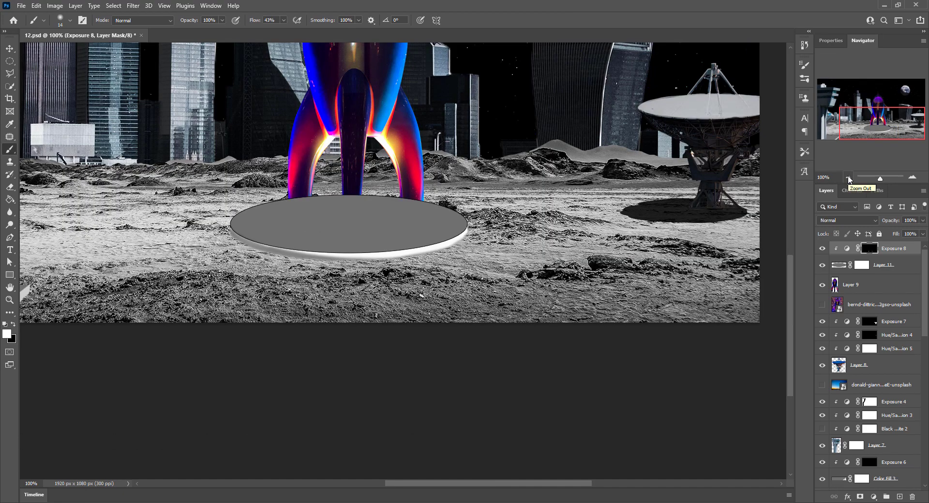
Step: Move the rocket layer above the platform and apply Add Noise to the merged platform
{"action": "left_click_drag", "start_coordinate": [851, 285], "coordinate": [850, 245]}
{"action": "scroll", "coordinate": [787, 286], "scroll_direction": "up", "scroll_amount": 2}
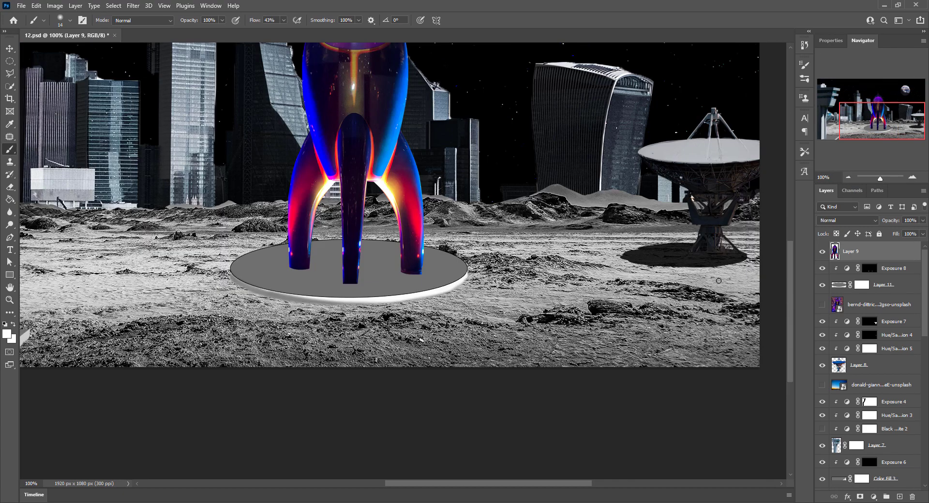
{"action": "left_click", "coordinate": [883, 285]}
{"action": "left_click", "coordinate": [113, 6]}
{"action": "left_click", "coordinate": [281, 135]}
{"action": "key", "text": "Escape"}
{"action": "left_click", "coordinate": [114, 5]}
{"action": "left_click", "coordinate": [281, 135]}
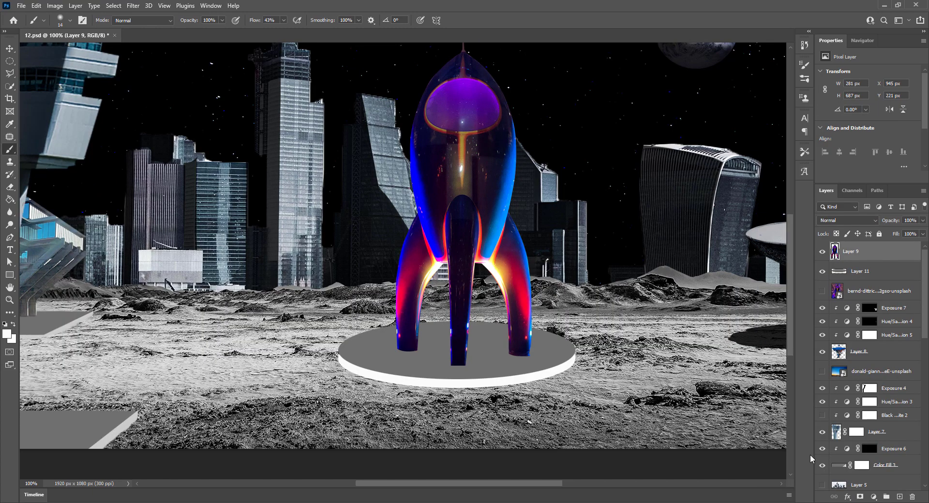
{"action": "left_click", "coordinate": [866, 271]}
{"action": "left_click", "coordinate": [859, 496]}
Step: Clip a Hue/Saturation layer to the rocket, lowering saturation and lightness to muted purple
{"action": "key", "text": "ctrl+minus"}
{"action": "key", "text": "ctrl+minus"}
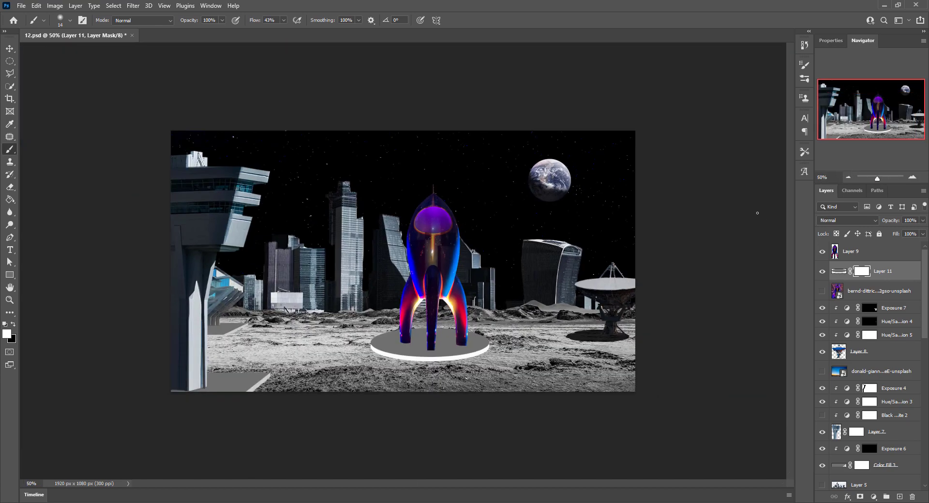
{"action": "left_click", "coordinate": [873, 496]}
{"action": "left_click", "coordinate": [842, 405]}
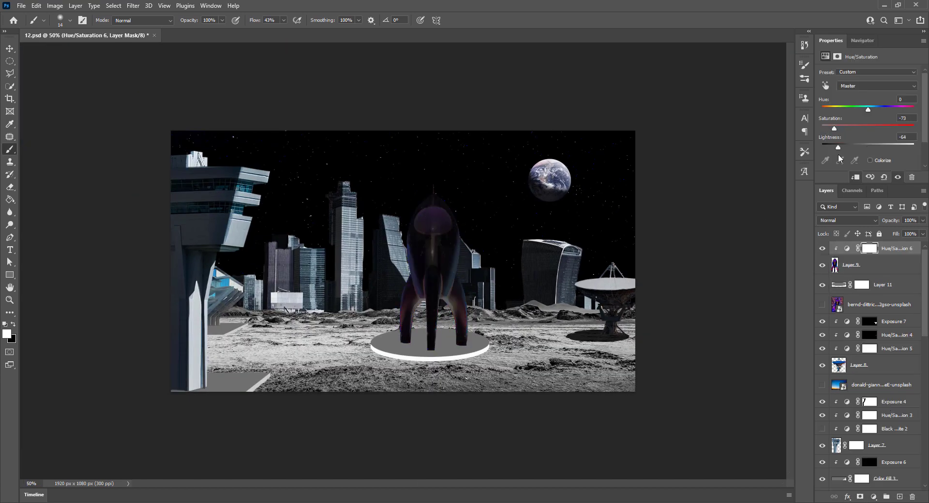
{"action": "left_click_drag", "start_coordinate": [821, 114], "coordinate": [872, 117]}
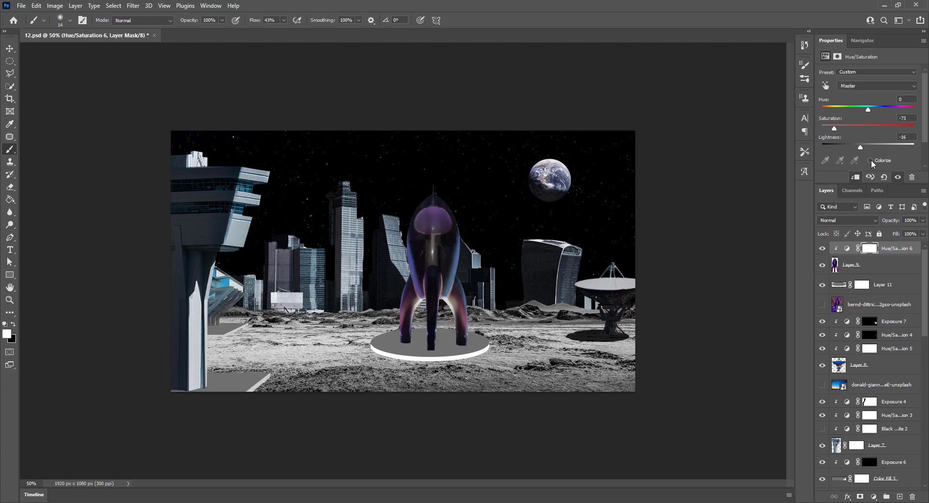
{"action": "left_click", "coordinate": [883, 285]}
Step: Repaint the platform's white rim along the bottom on Layer 11's mask at full flow
{"action": "scroll", "coordinate": [431, 334], "scroll_direction": "up", "scroll_amount": 3}
{"action": "left_click", "coordinate": [14, 324]}
{"action": "key", "text": "shift+0"}
{"action": "mouse_move", "coordinate": [209, 320]}
{"action": "left_mouse_down"}
{"action": "mouse_move", "coordinate": [237, 353]}
{"action": "mouse_move", "coordinate": [416, 393]}
{"action": "mouse_move", "coordinate": [721, 411]}
{"action": "left_mouse_up"}
{"action": "scroll", "coordinate": [720, 411], "scroll_direction": "right", "scroll_amount": 5}
{"action": "left_click_drag", "start_coordinate": [283, 382], "coordinate": [400, 375]}
Step: Add a clipped Exposure adjustment at -1.50 on the platform with an inverted mask
{"action": "scroll", "coordinate": [400, 376], "scroll_direction": "left", "scroll_amount": 5}
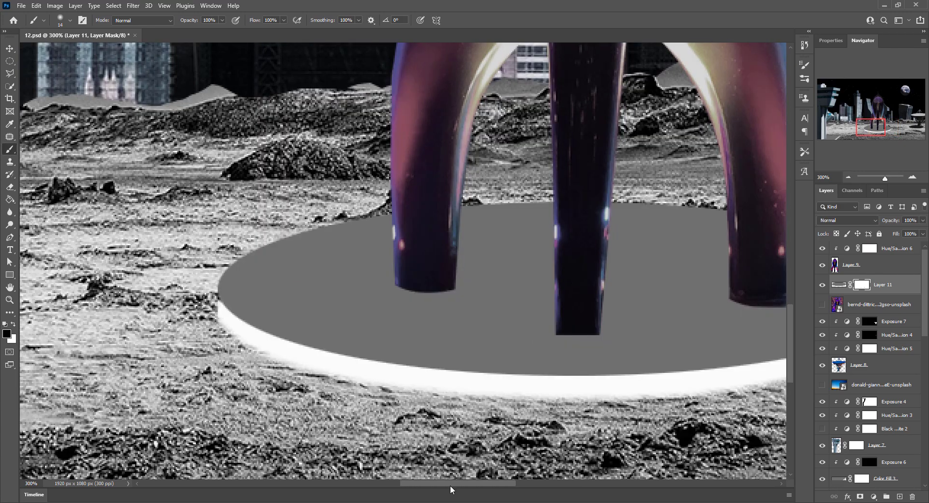
{"action": "left_click_drag", "start_coordinate": [867, 96], "coordinate": [857, 99]}
{"action": "key", "text": "ctrl+i"}
{"action": "left_click", "coordinate": [863, 40]}
{"action": "key", "text": "ctrl+plus"}
{"action": "key", "text": "ctrl+plus"}
{"action": "scroll", "coordinate": [313, 334], "scroll_direction": "left", "scroll_amount": 3}
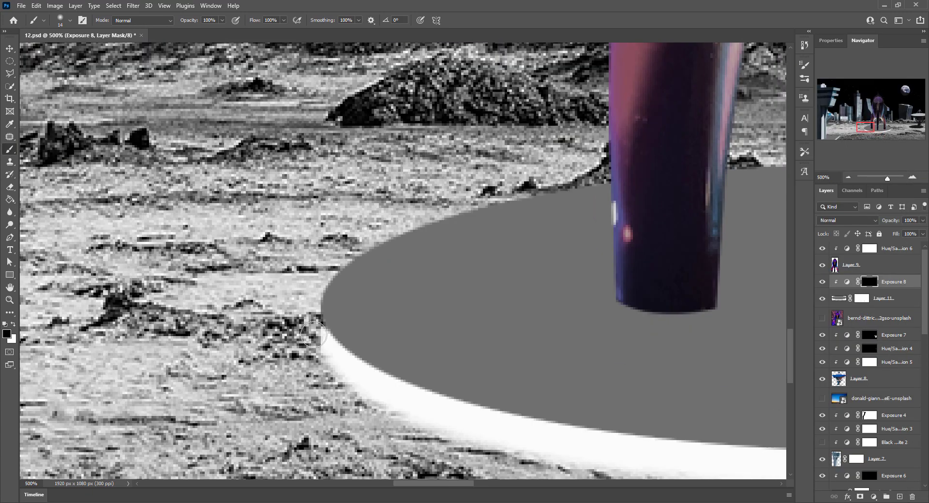
Step: Paint grey shading along the rim's left side, leaving the right side white
{"action": "left_click_drag", "start_coordinate": [333, 346], "coordinate": [426, 411]}
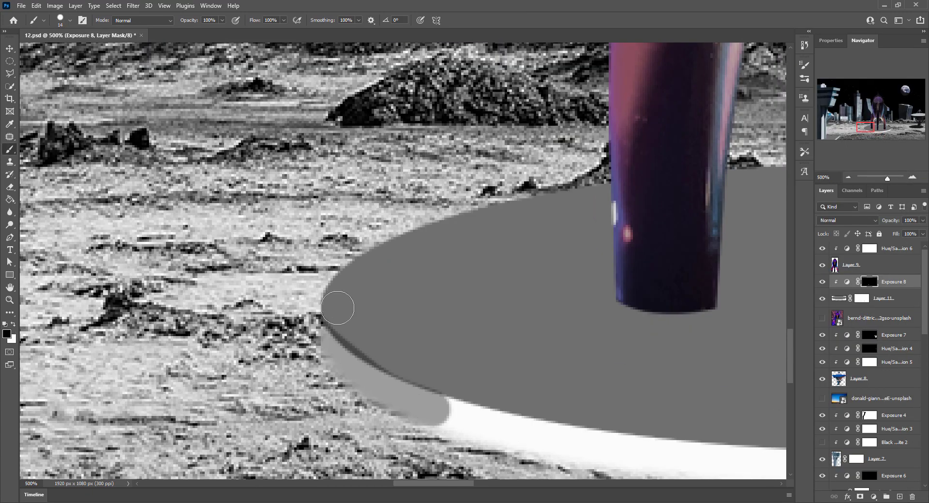
{"action": "key", "text": "x"}
{"action": "mouse_move", "coordinate": [377, 350]}
{"action": "left_mouse_down"}
{"action": "mouse_move", "coordinate": [452, 431]}
{"action": "mouse_move", "coordinate": [580, 435]}
{"action": "left_mouse_up"}
{"action": "scroll", "coordinate": [484, 426], "scroll_direction": "right", "scroll_amount": 5}
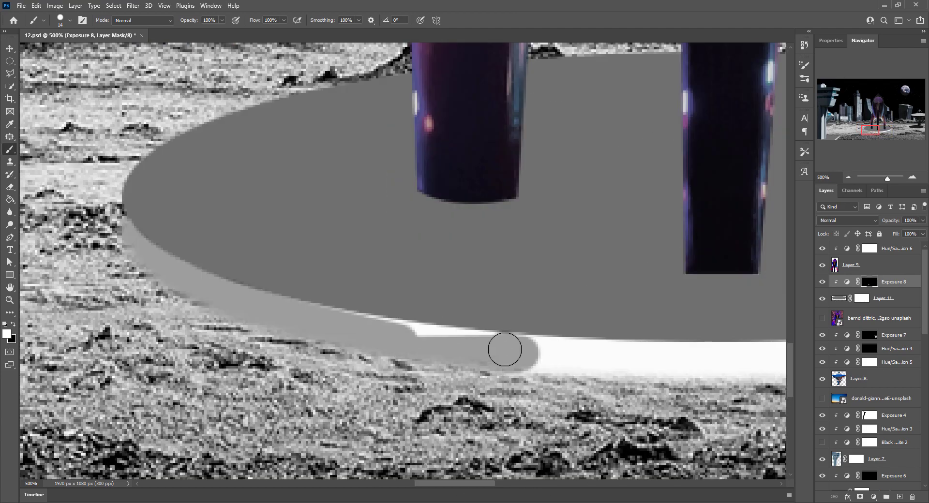
{"action": "scroll", "coordinate": [514, 491], "scroll_direction": "right", "scroll_amount": 5}
{"action": "mouse_move", "coordinate": [503, 348]}
{"action": "left_mouse_down"}
{"action": "mouse_move", "coordinate": [368, 339]}
{"action": "mouse_move", "coordinate": [224, 344]}
{"action": "mouse_move", "coordinate": [433, 347]}
{"action": "mouse_move", "coordinate": [341, 364]}
{"action": "left_mouse_up"}
{"action": "scroll", "coordinate": [513, 490], "scroll_direction": "left", "scroll_amount": 5}
{"action": "key", "text": "bracketleft"}
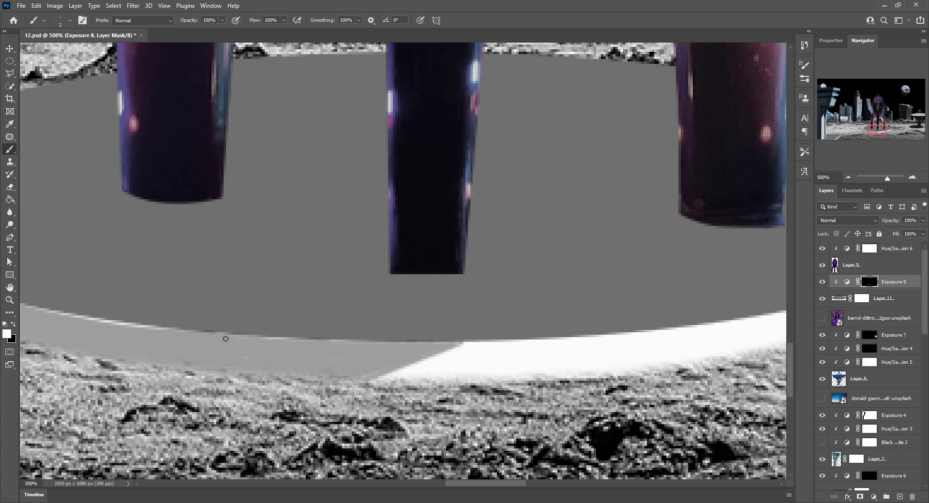
{"action": "left_click", "coordinate": [849, 178]}
{"action": "left_click", "coordinate": [848, 177]}
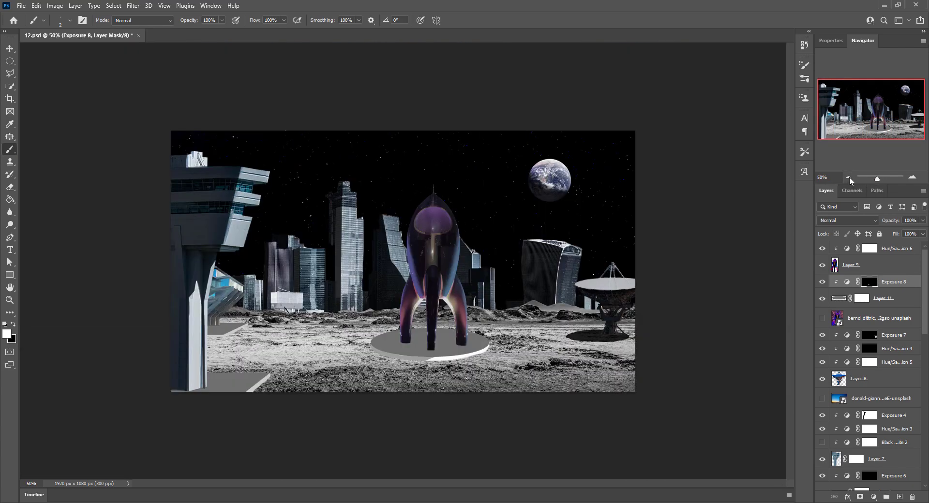
{"action": "key", "text": "ctrl+1"}
Step: Refine the Exposure mask, darkening part of the rim and restoring white along its lower edge
{"action": "left_click", "coordinate": [847, 281]}
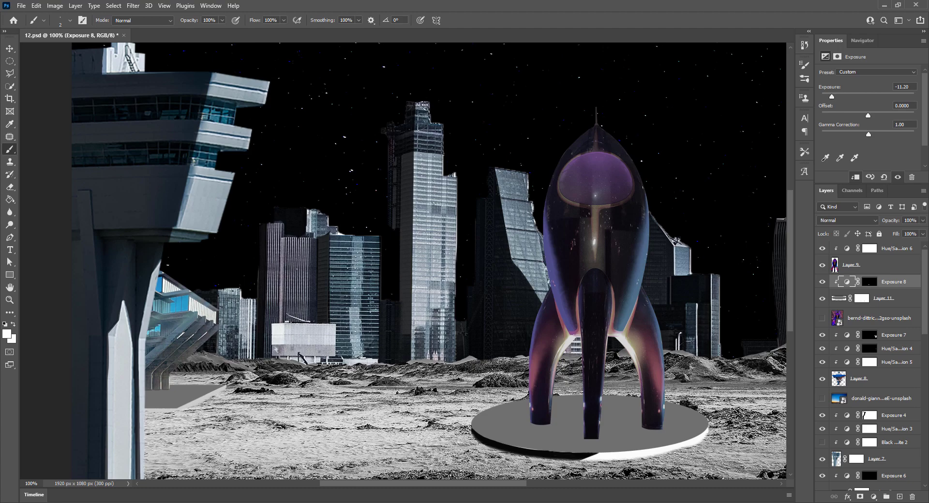
{"action": "scroll", "coordinate": [591, 379], "scroll_direction": "right", "scroll_amount": 5}
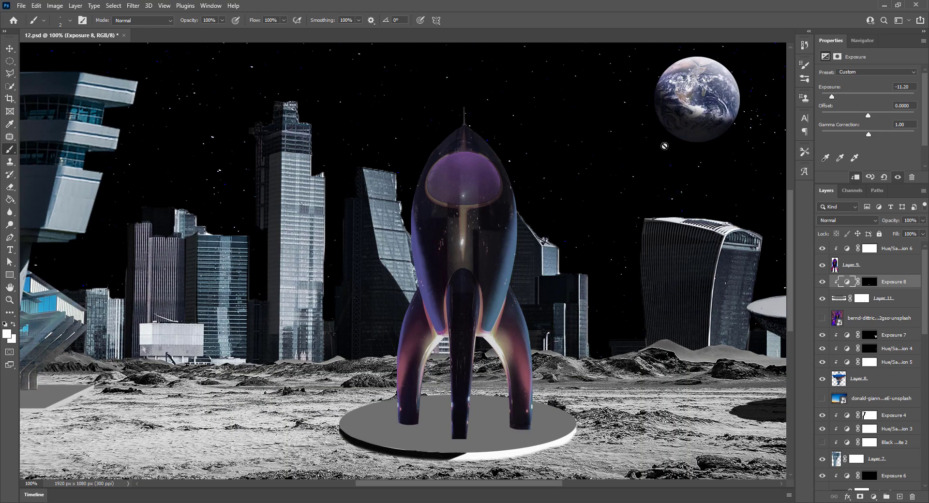
{"action": "left_click", "coordinate": [869, 281]}
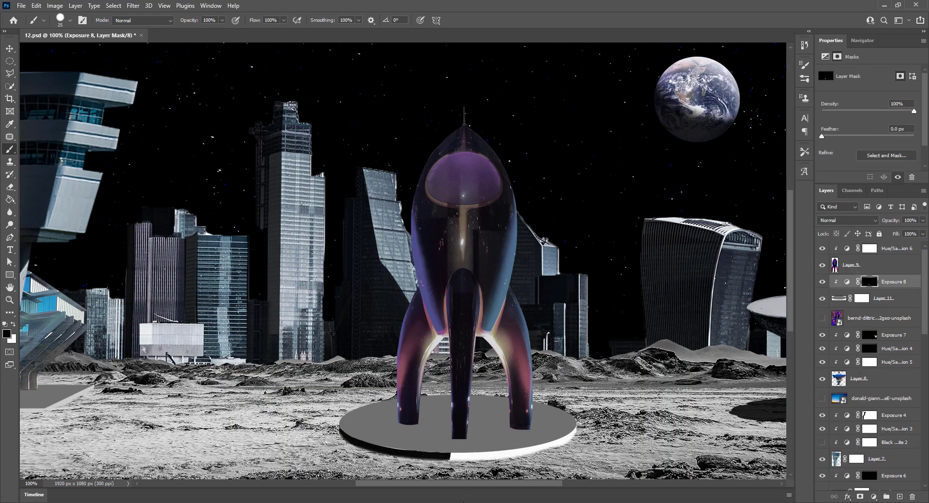
{"action": "key", "text": "x"}
{"action": "left_click_drag", "start_coordinate": [478, 455], "coordinate": [512, 458]}
{"action": "key", "text": "x"}
{"action": "left_click_drag", "start_coordinate": [379, 466], "coordinate": [327, 427]}
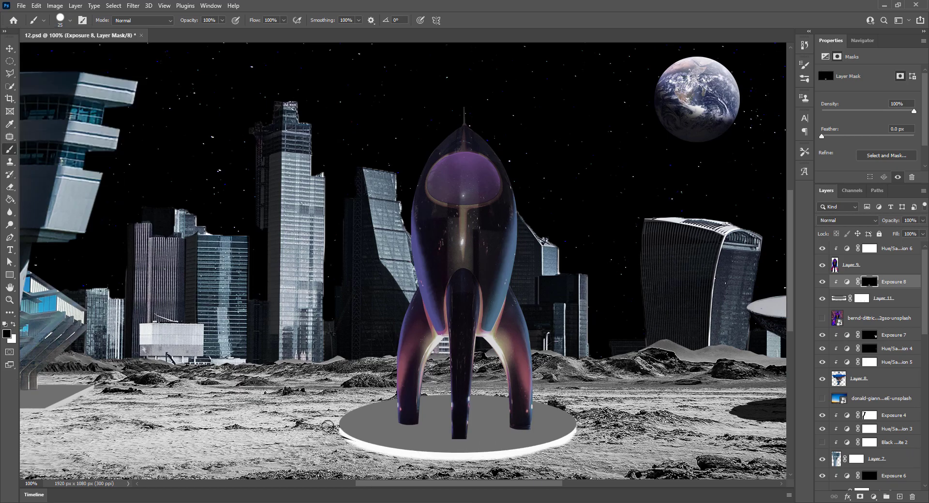
{"action": "scroll", "coordinate": [793, 282], "scroll_direction": "down", "scroll_amount": 3}
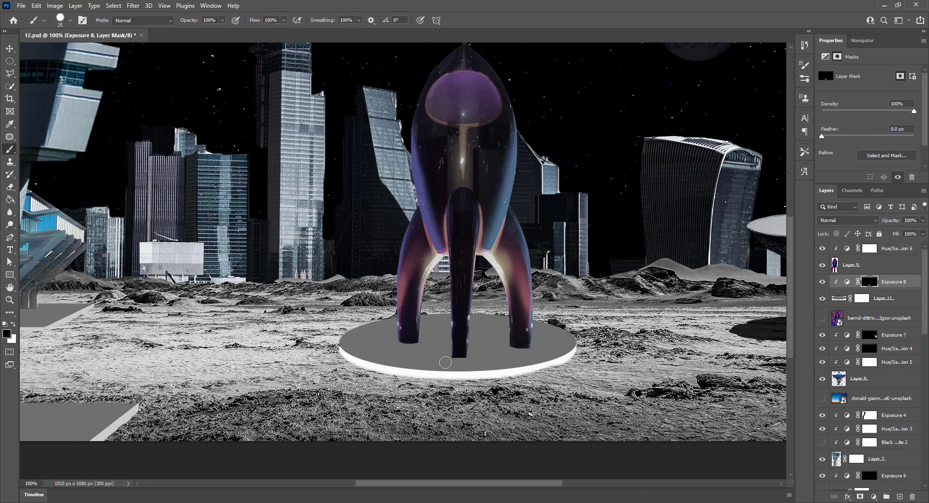
Step: Paint a soft dark shadow along the disc's outer rim on the Color Fill 2 mask
{"action": "key", "text": "period"}
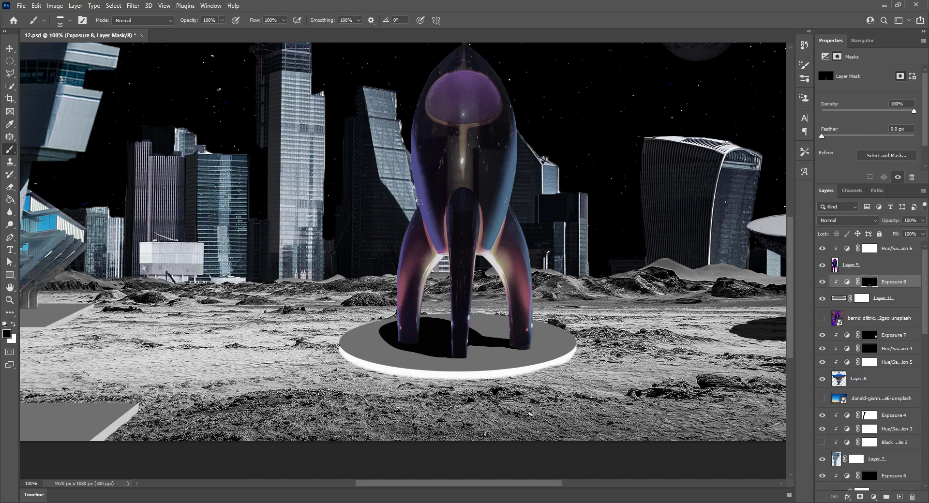
{"action": "scroll", "coordinate": [875, 477], "scroll_direction": "down", "scroll_amount": 10}
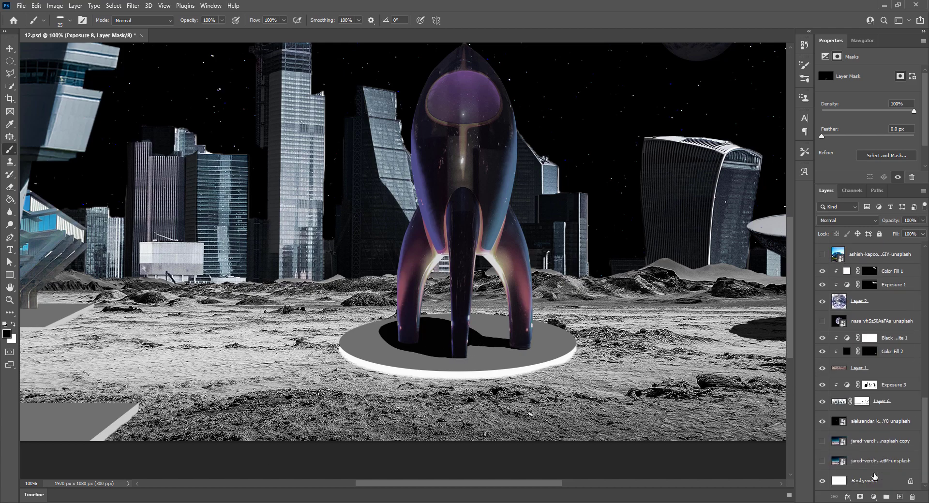
{"action": "left_click", "coordinate": [869, 351]}
{"action": "left_click", "coordinate": [862, 40]}
{"action": "key", "text": "x"}
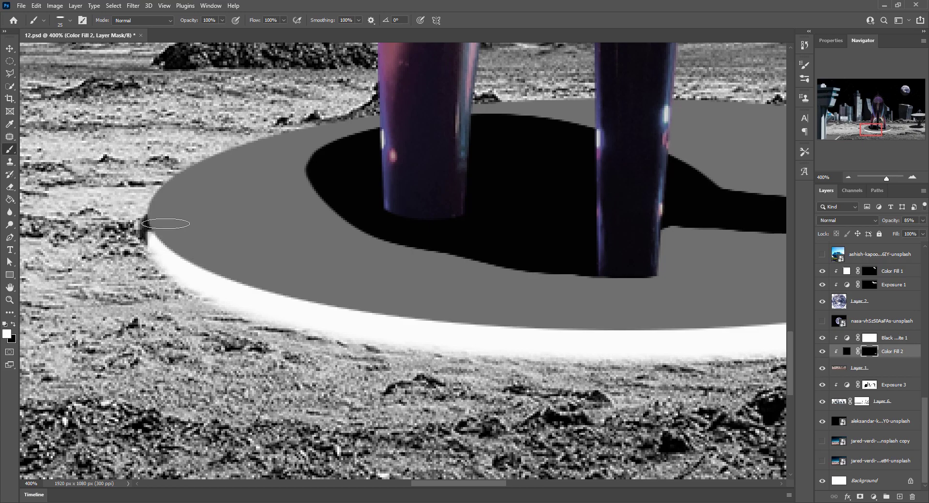
{"action": "left_click_drag", "start_coordinate": [378, 345], "coordinate": [188, 199]}
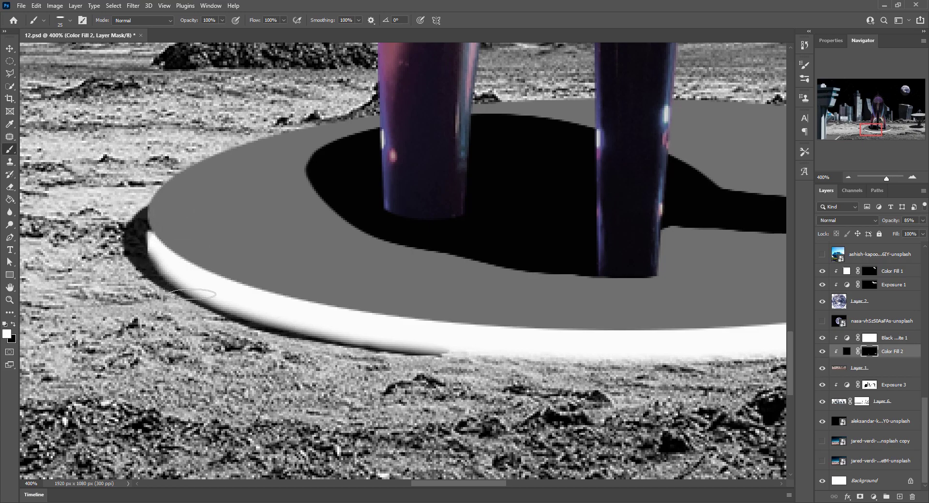
{"action": "left_click", "coordinate": [848, 177]}
{"action": "left_click", "coordinate": [849, 177]}
{"action": "left_click", "coordinate": [848, 177]}
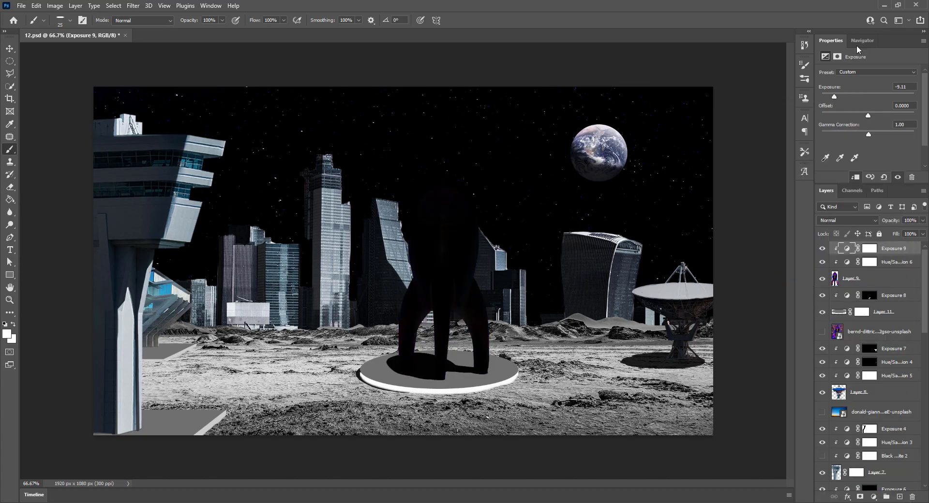
Step: Invert Exposure 9's mask, then add a bright, inverse-masked Exposure 10 painted onto the rocket
{"action": "key", "text": "ctrl+i"}
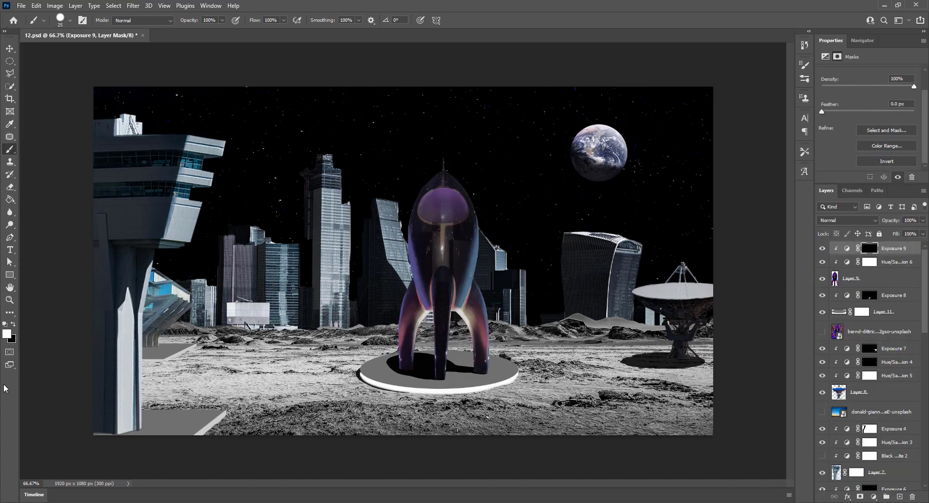
{"action": "left_click_drag", "start_coordinate": [409, 281], "coordinate": [414, 198]}
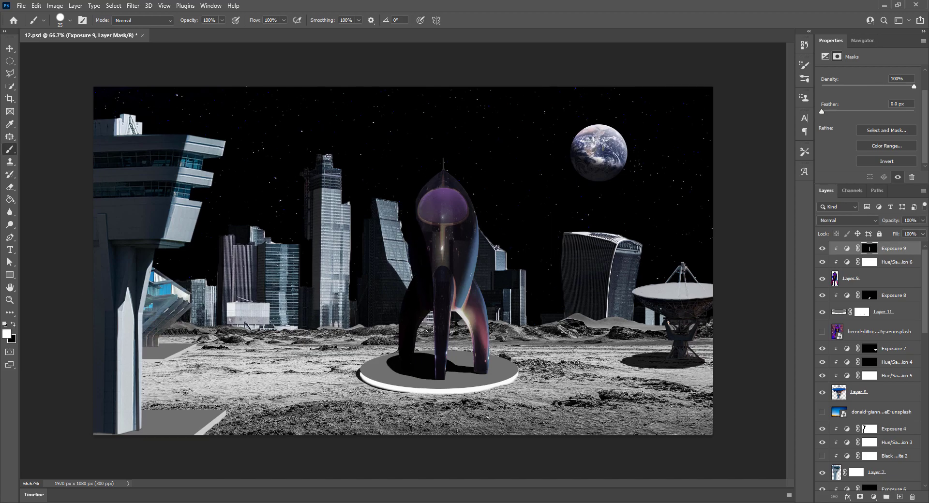
{"action": "left_click", "coordinate": [872, 497]}
{"action": "left_click", "coordinate": [837, 379]}
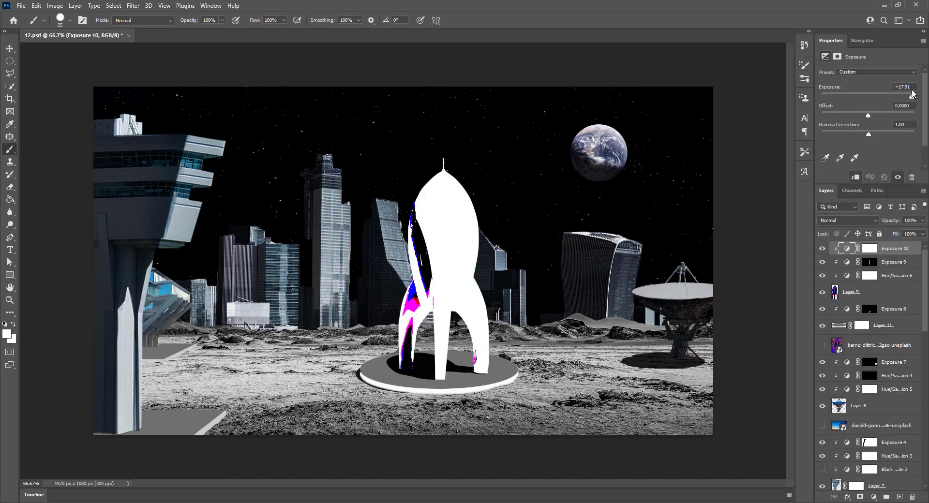
{"action": "key", "text": "ctrl+i"}
{"action": "key", "text": "bracketright"}
{"action": "key", "text": "bracketright"}
{"action": "left_click_drag", "start_coordinate": [494, 362], "coordinate": [448, 156]}
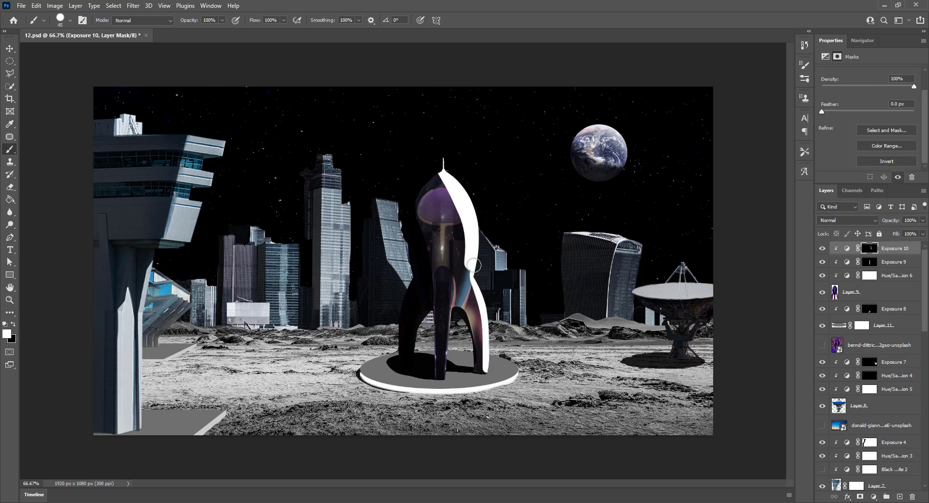
Step: Repaint the Exposure 9 mask to remove the white overlay from the rocket's lower body
{"action": "key", "text": "alt+bracketleft"}
{"action": "left_click_drag", "start_coordinate": [407, 204], "coordinate": [481, 344]}
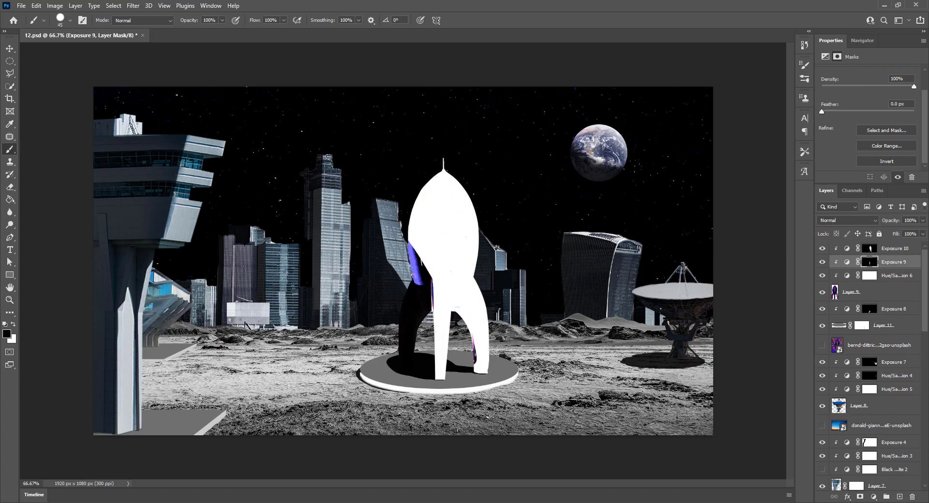
{"action": "left_click_drag", "start_coordinate": [365, 262], "coordinate": [556, 309]}
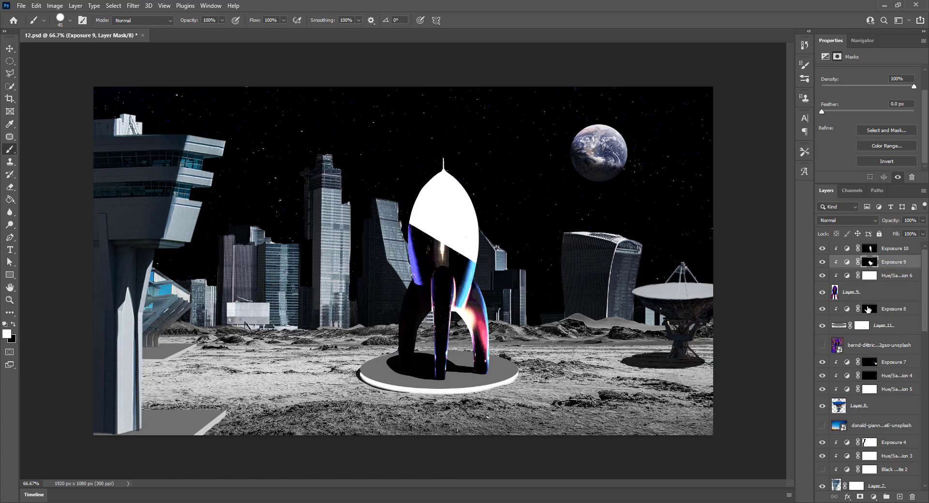
{"action": "left_click", "coordinate": [822, 262]}
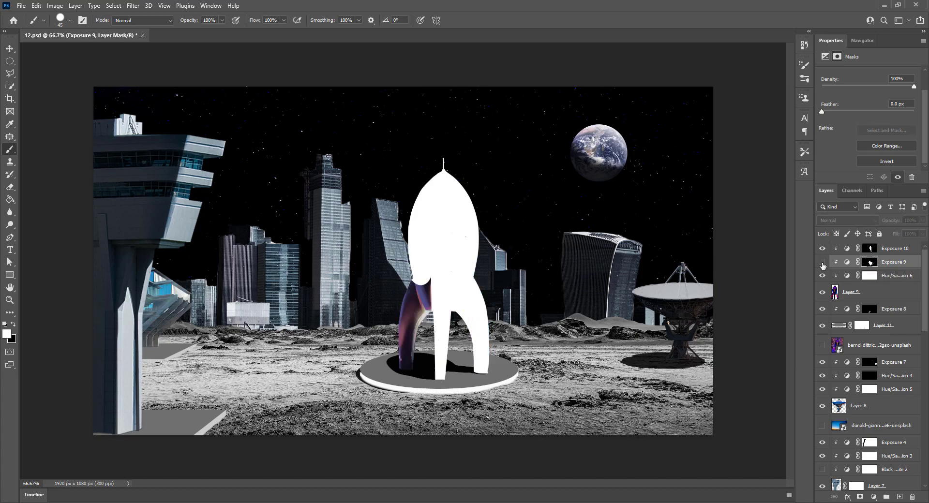
{"action": "key", "text": "x"}
{"action": "left_click", "coordinate": [822, 262]}
{"action": "key", "text": "alt+]"}
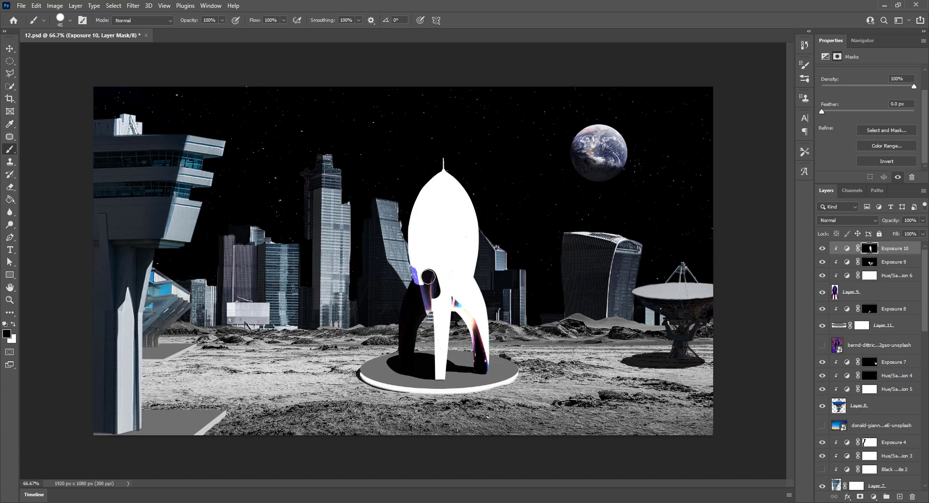
{"action": "left_click_drag", "start_coordinate": [428, 277], "coordinate": [441, 372]}
Step: Hide Exposure 10 fully, repaint it on the rocket's upper body, and raise its exposure
{"action": "key", "text": "alt+BackSpace"}
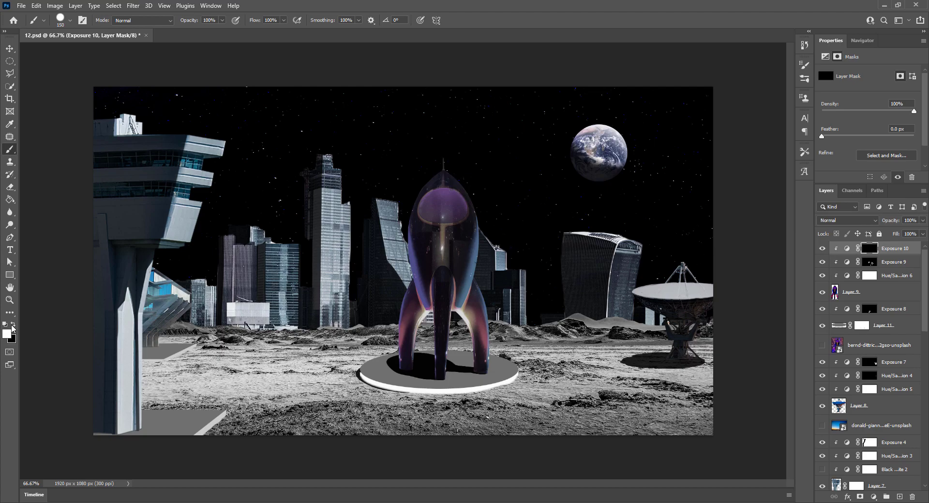
{"action": "left_click_drag", "start_coordinate": [450, 194], "coordinate": [443, 252]}
{"action": "key", "text": "bracketleft"}
{"action": "key", "text": "bracketleft"}
{"action": "key", "text": "bracketleft"}
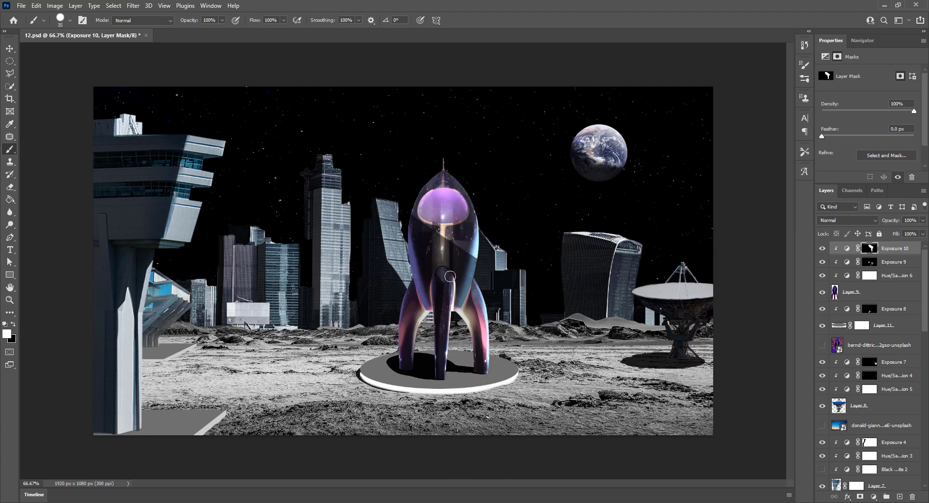
{"action": "left_click", "coordinate": [846, 248]}
{"action": "left_click_drag", "start_coordinate": [892, 93], "coordinate": [898, 98]}
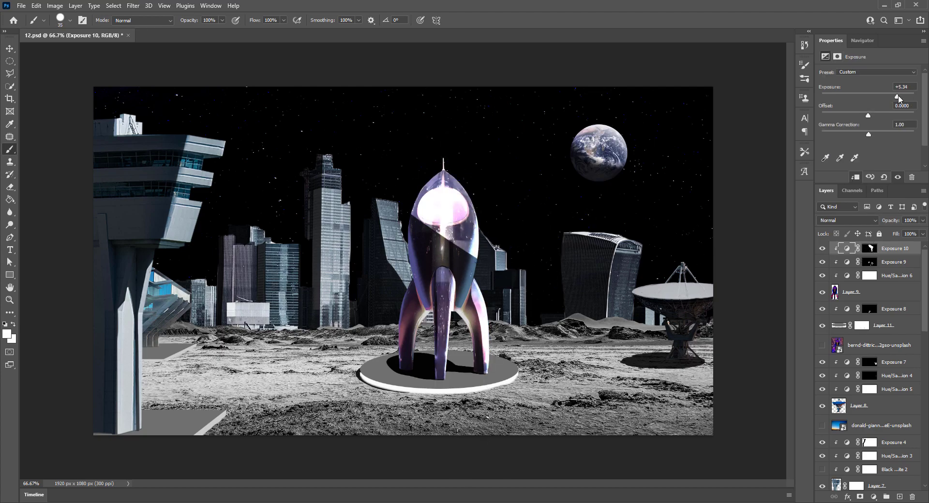
Step: Colorize Hue/Saturation 6 with Hue 187 and Lightness -82 for a dark teal rocket
{"action": "left_click", "coordinate": [847, 275]}
{"action": "mouse_move", "coordinate": [868, 144]}
{"action": "left_mouse_down"}
{"action": "mouse_move", "coordinate": [886, 147]}
{"action": "mouse_move", "coordinate": [830, 147]}
{"action": "left_mouse_up"}
{"action": "left_click", "coordinate": [845, 276]}
{"action": "left_click", "coordinate": [870, 160]}
{"action": "mouse_move", "coordinate": [852, 110]}
{"action": "left_mouse_down"}
{"action": "mouse_move", "coordinate": [870, 110]}
{"action": "mouse_move", "coordinate": [828, 130]}
{"action": "left_mouse_up"}
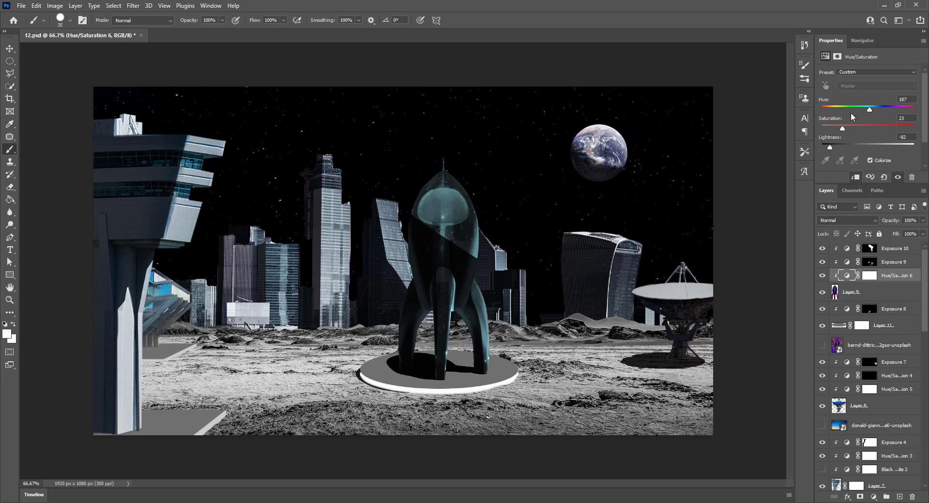
Step: Raise Exposure 10 further and paint a glassy glow down the rocket's dome on its mask
{"action": "left_click", "coordinate": [871, 248]}
{"action": "left_click_drag", "start_coordinate": [886, 93], "coordinate": [901, 95]}
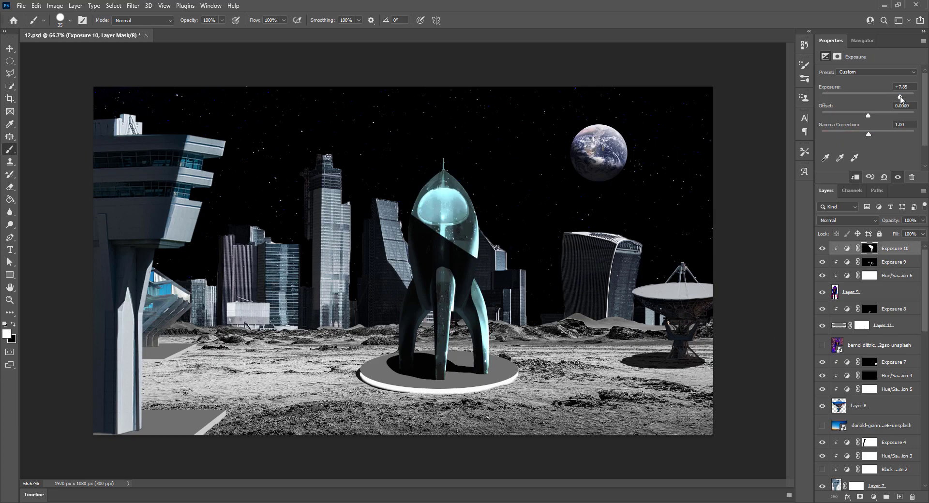
{"action": "left_click", "coordinate": [837, 57]}
{"action": "left_click_drag", "start_coordinate": [445, 210], "coordinate": [448, 254]}
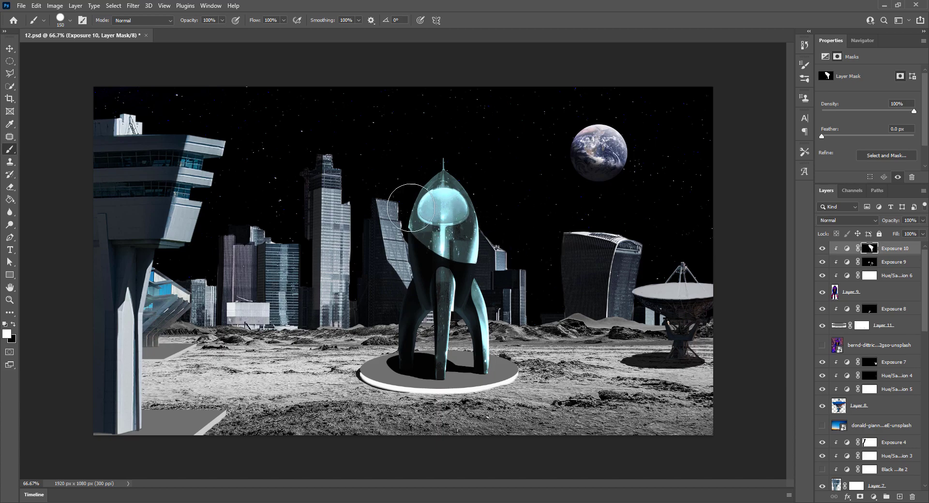
{"action": "key", "text": "x"}
Step: Rework the Exposure 9 mask on the rocket's side with a smaller white brush
{"action": "left_click", "coordinate": [846, 262]}
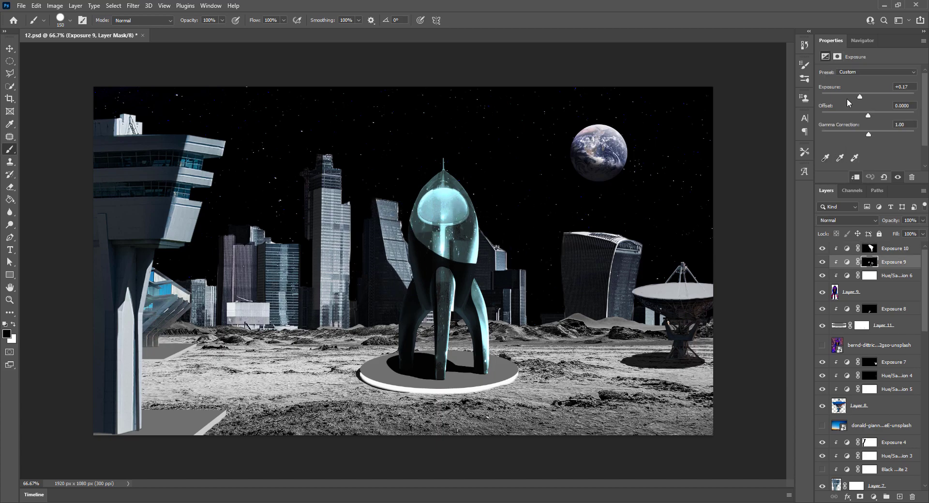
{"action": "left_click", "coordinate": [869, 262]}
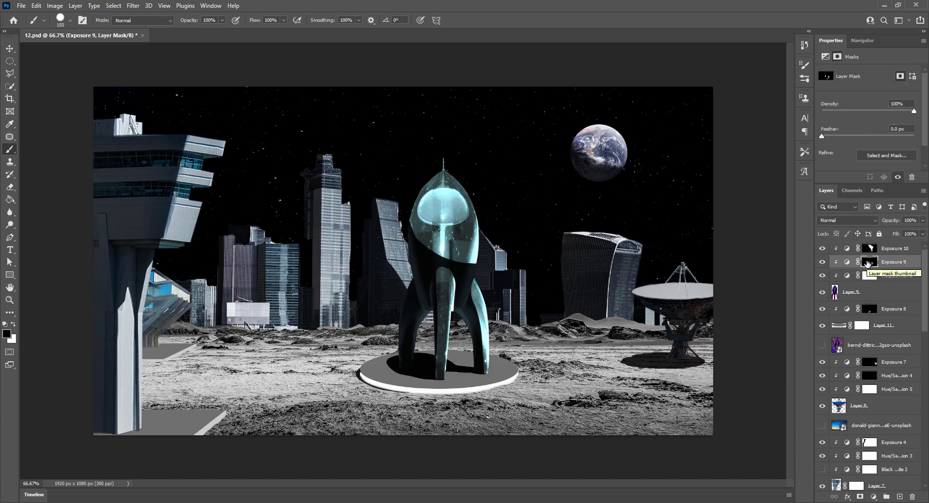
{"action": "key", "text": "x"}
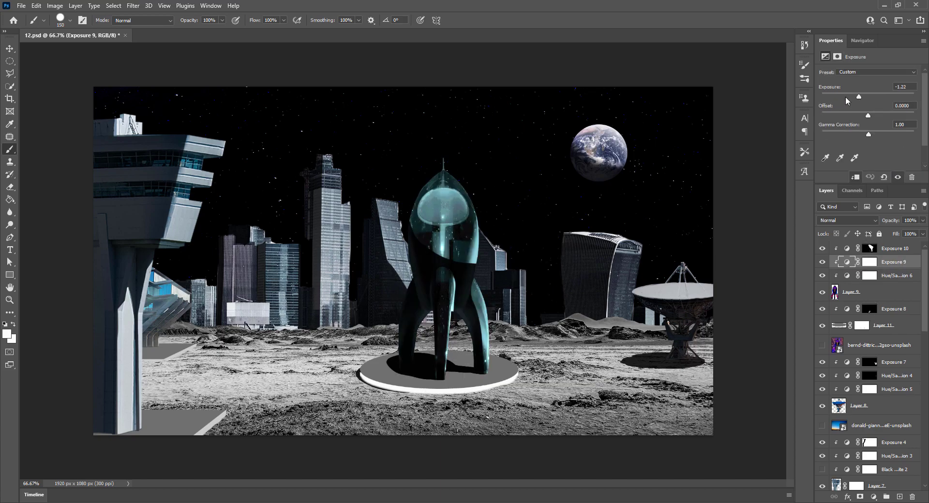
{"action": "scroll", "coordinate": [403, 145], "scroll_direction": "up", "scroll_amount": 3}
{"action": "key", "text": "bracketleft"}
{"action": "key", "text": "bracketleft"}
{"action": "key", "text": "bracketleft"}
{"action": "key", "text": "x"}
{"action": "mouse_move", "coordinate": [523, 162]}
{"action": "left_mouse_down"}
{"action": "mouse_move", "coordinate": [605, 257]}
{"action": "mouse_move", "coordinate": [629, 349]}
{"action": "left_mouse_up"}
{"action": "scroll", "coordinate": [659, 276], "scroll_direction": "down", "scroll_amount": 3}
{"action": "scroll", "coordinate": [672, 208], "scroll_direction": "down", "scroll_amount": 3}
{"action": "key", "text": "bracketleft"}
{"action": "key", "text": "bracketleft"}
{"action": "key", "text": "bracketleft"}
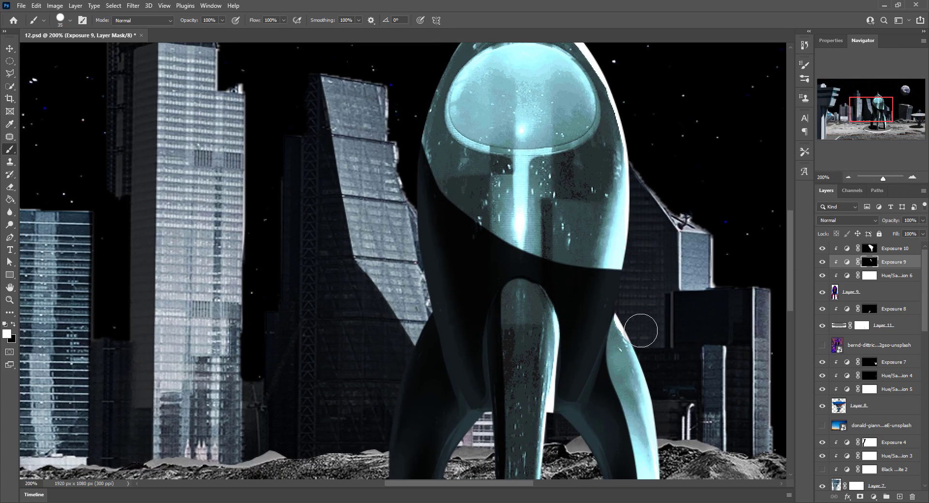
{"action": "scroll", "coordinate": [634, 327], "scroll_direction": "down", "scroll_amount": 3}
{"action": "scroll", "coordinate": [532, 145], "scroll_direction": "up", "scroll_amount": 5}
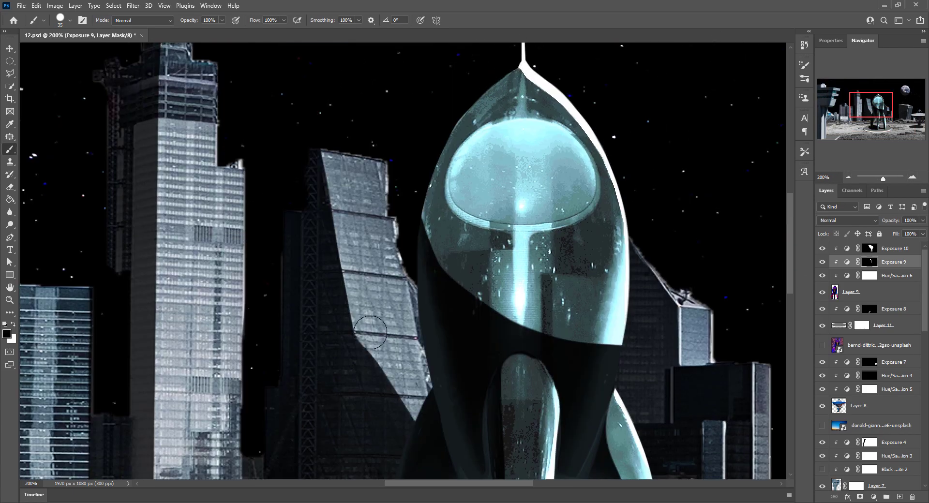
{"action": "key", "text": "alt+bracketright"}
{"action": "scroll", "coordinate": [421, 265], "scroll_direction": "down", "scroll_amount": 3}
Step: Add Exposure 11 at -20 with an inverted mask, painting it along the inner leg edges
{"action": "left_click", "coordinate": [874, 497]}
{"action": "left_click", "coordinate": [852, 348]}
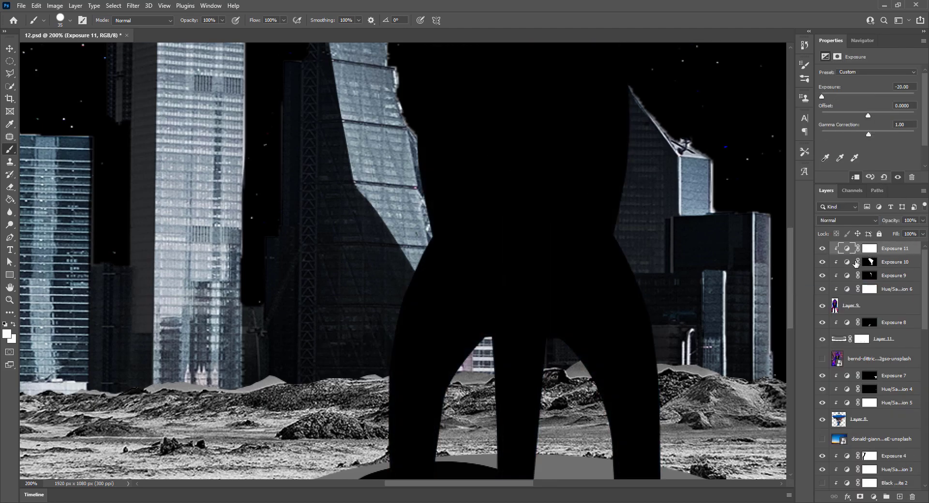
{"action": "left_click", "coordinate": [869, 248]}
{"action": "key", "text": "ctrl+i"}
{"action": "key", "text": "x"}
{"action": "left_click_drag", "start_coordinate": [482, 336], "coordinate": [438, 410]}
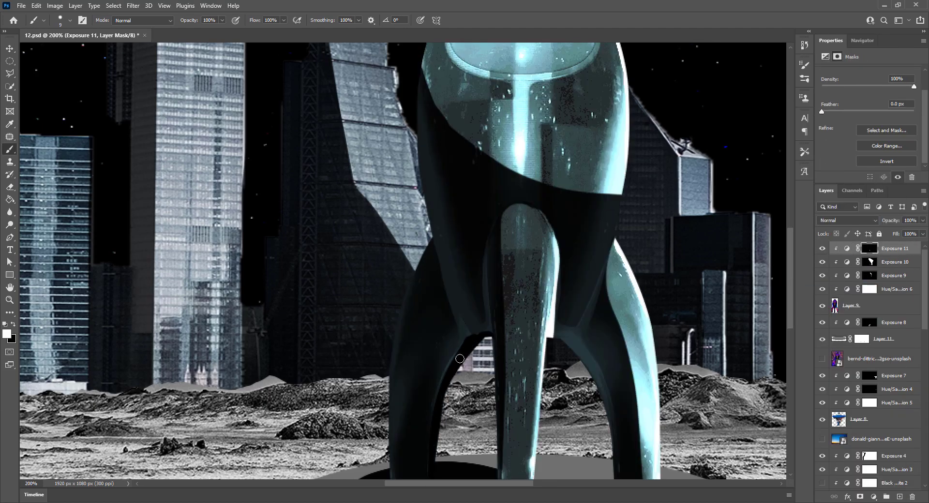
{"action": "scroll", "coordinate": [589, 371], "scroll_direction": "down", "scroll_amount": 3}
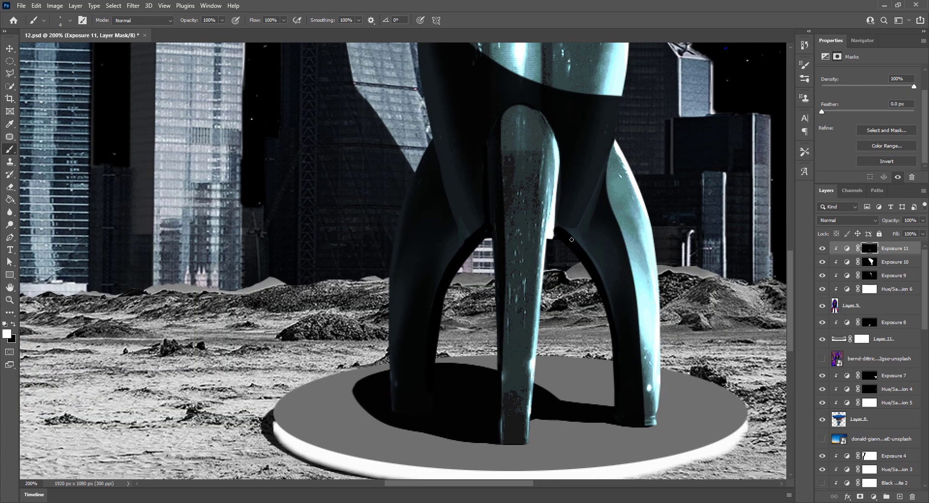
{"action": "key", "text": "ctrl+minus"}
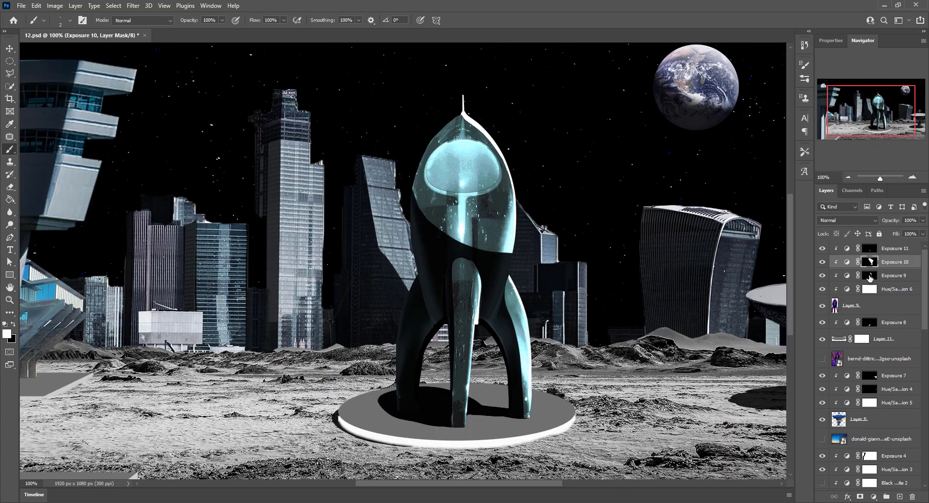
Step: Paint a bright streak down the rocket's glass nose on the Exposure 10 mask at 23% flow
{"action": "left_click", "coordinate": [869, 275]}
{"action": "left_click", "coordinate": [12, 327]}
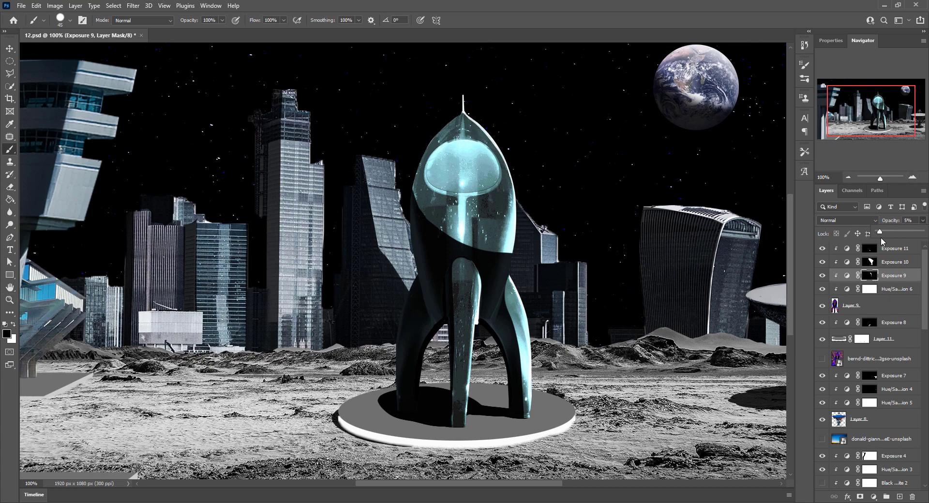
{"action": "left_click", "coordinate": [520, 367]}
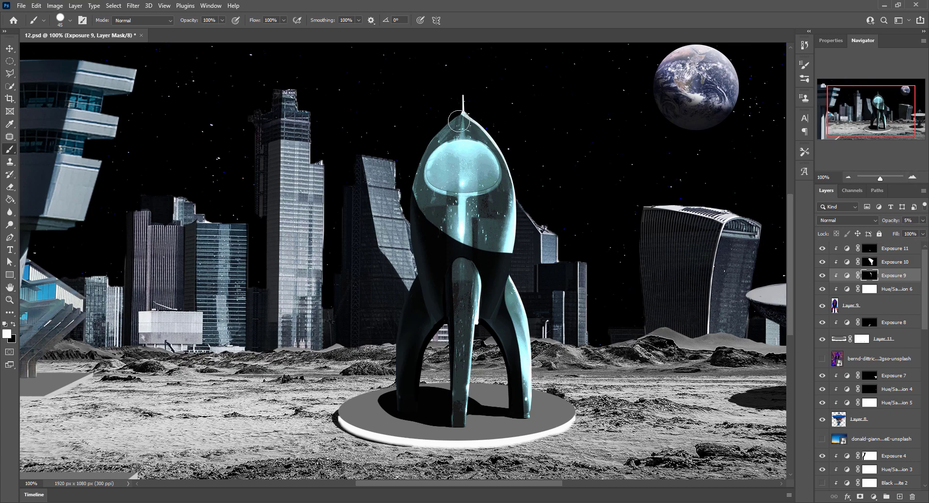
{"action": "key", "text": "shift+2"}
{"action": "key", "text": "shift+3"}
{"action": "left_click_drag", "start_coordinate": [458, 122], "coordinate": [483, 281]}
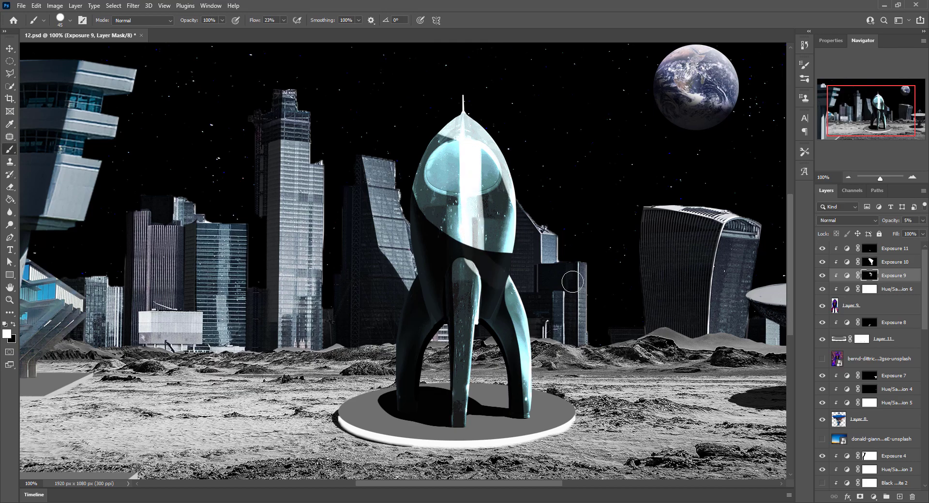
{"action": "left_click_drag", "start_coordinate": [459, 120], "coordinate": [464, 338]}
Step: Lower Exposure 9's opacity to 4% and check the Hue/Saturation 6 colorize settings
{"action": "left_click", "coordinate": [847, 276]}
{"action": "left_click", "coordinate": [923, 221]}
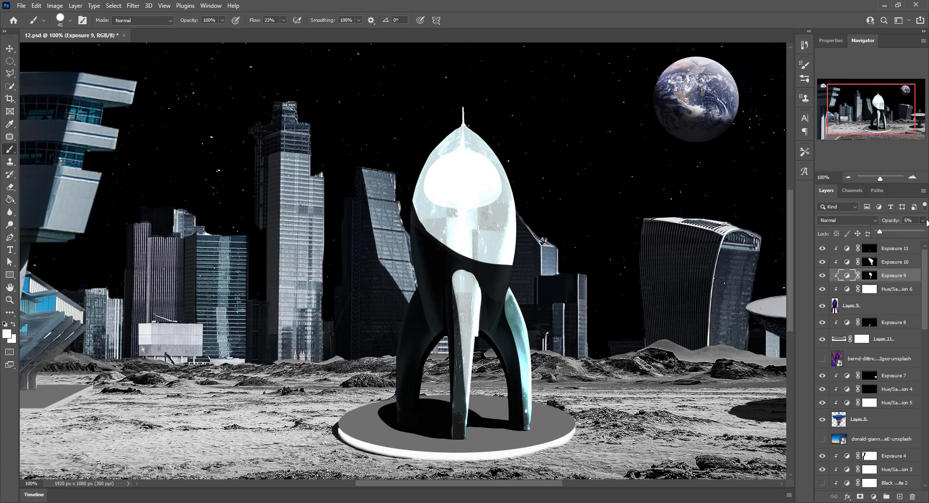
{"action": "left_click_drag", "start_coordinate": [926, 221], "coordinate": [922, 222]}
{"action": "left_click_drag", "start_coordinate": [871, 111], "coordinate": [880, 116]}
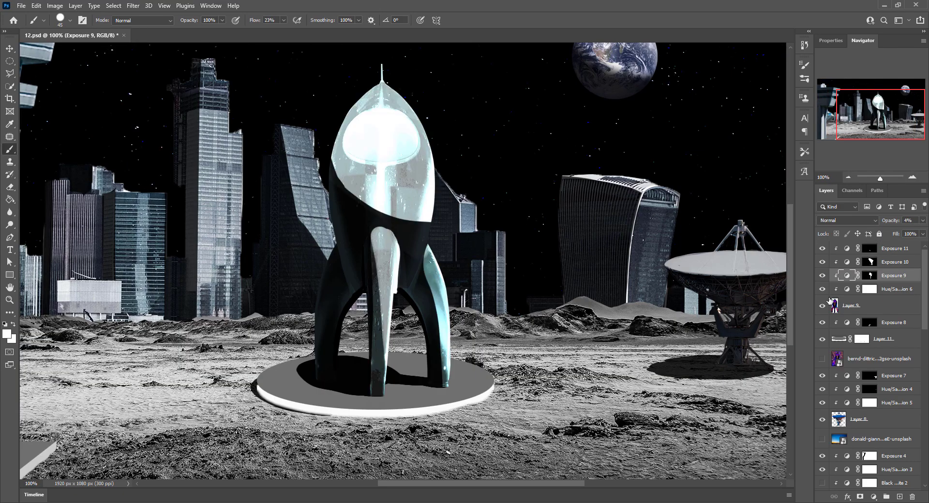
{"action": "left_click", "coordinate": [869, 288]}
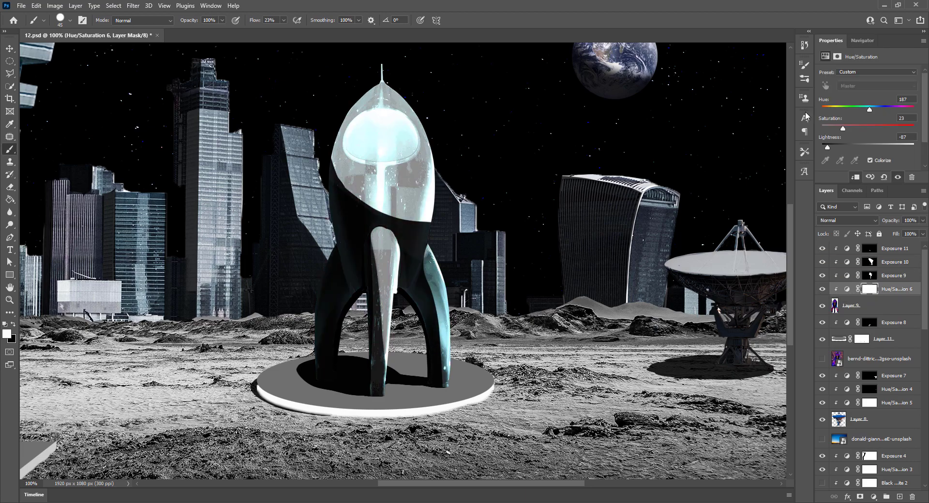
Step: With a soft 90-pixel brush, paint a shadow band across the body and repaint the glow
{"action": "left_click", "coordinate": [862, 40]}
{"action": "left_click", "coordinate": [61, 20]}
{"action": "left_click", "coordinate": [46, 100]}
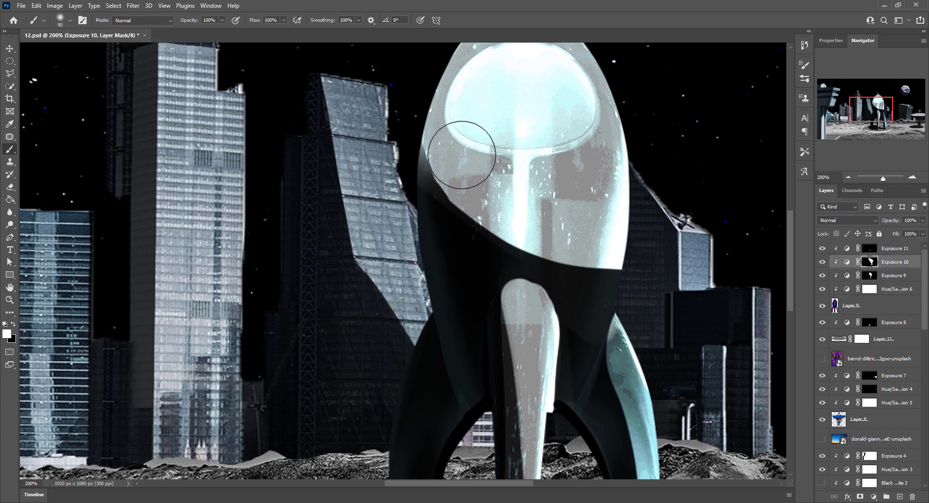
{"action": "mouse_move", "coordinate": [462, 155]}
{"action": "left_mouse_down"}
{"action": "mouse_move", "coordinate": [456, 104]}
{"action": "mouse_move", "coordinate": [555, 214]}
{"action": "mouse_move", "coordinate": [600, 184]}
{"action": "left_mouse_up"}
{"action": "key", "text": "x"}
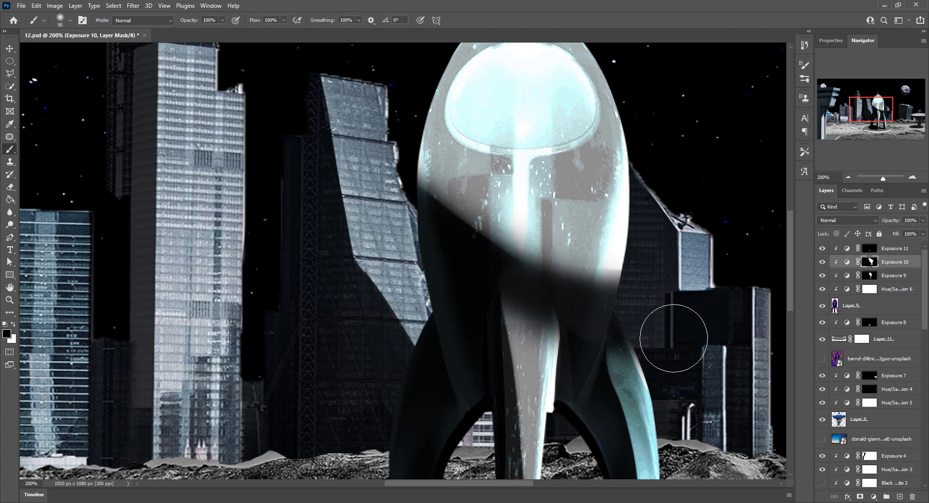
{"action": "left_click", "coordinate": [869, 275]}
{"action": "key", "text": "x"}
{"action": "left_click_drag", "start_coordinate": [445, 156], "coordinate": [463, 228]}
{"action": "left_click", "coordinate": [848, 177]}
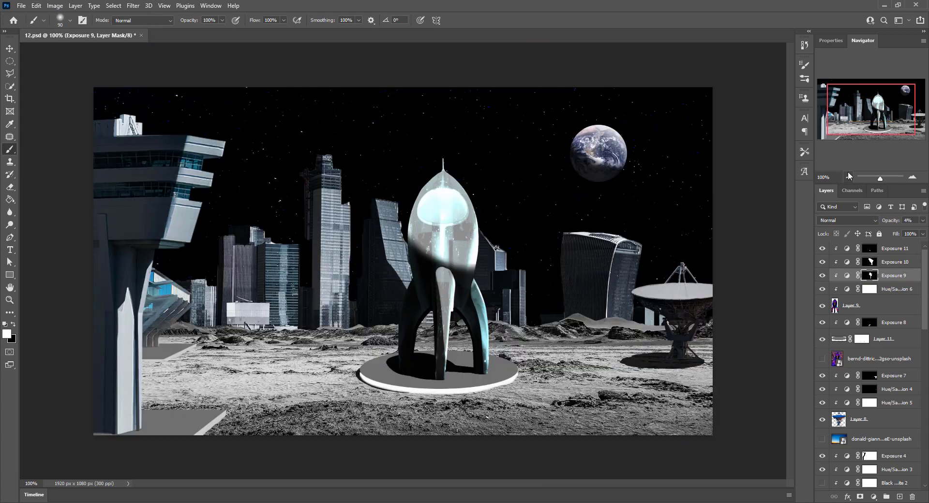
Step: Reduce Exposure 10's opacity to 82% and return to the Exposure 9 mask
{"action": "left_click", "coordinate": [895, 262]}
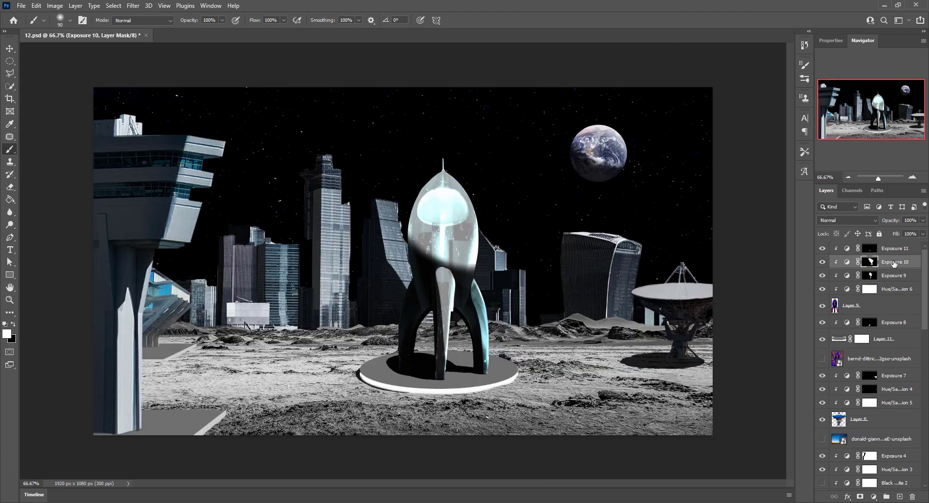
{"action": "left_click_drag", "start_coordinate": [922, 220], "coordinate": [906, 235]}
{"action": "key", "text": "x"}
{"action": "left_click", "coordinate": [895, 276]}
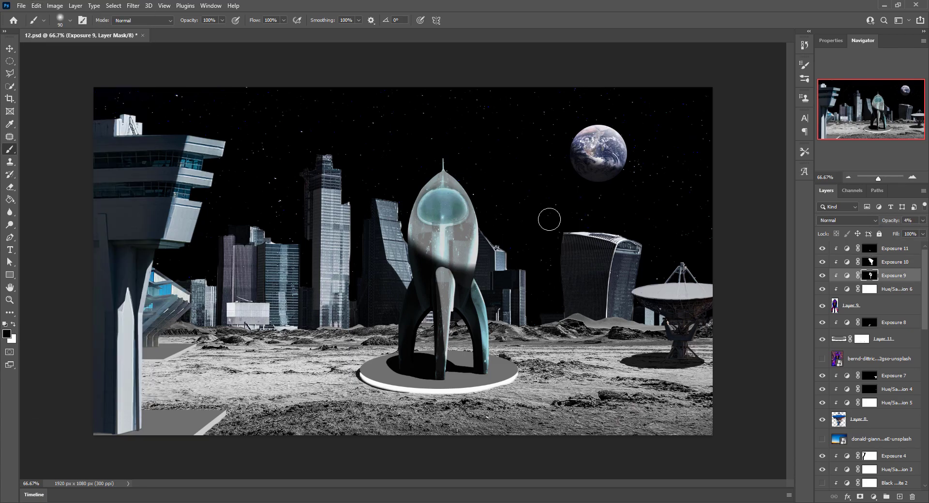
Step: Deselect all layers and zoom out to review the whole composite at 66.67%
{"action": "left_click", "coordinate": [849, 177]}
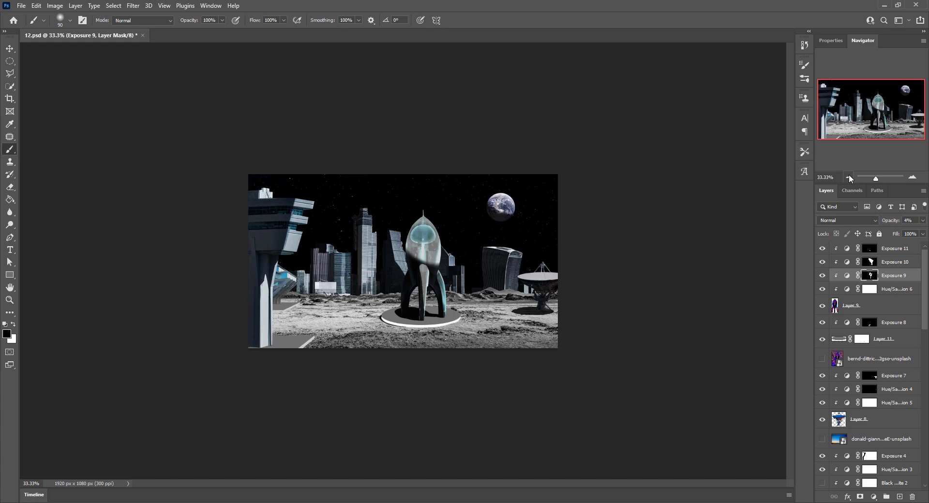
{"action": "key", "text": "v"}
{"action": "left_click", "coordinate": [705, 168]}
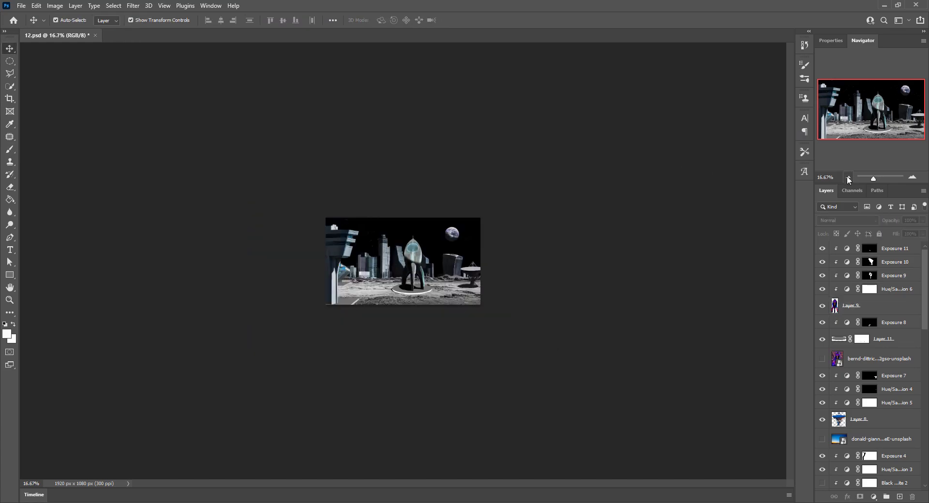
{"action": "left_click", "coordinate": [912, 178]}
{"action": "left_click", "coordinate": [848, 177]}
{"action": "left_click", "coordinate": [848, 178]}
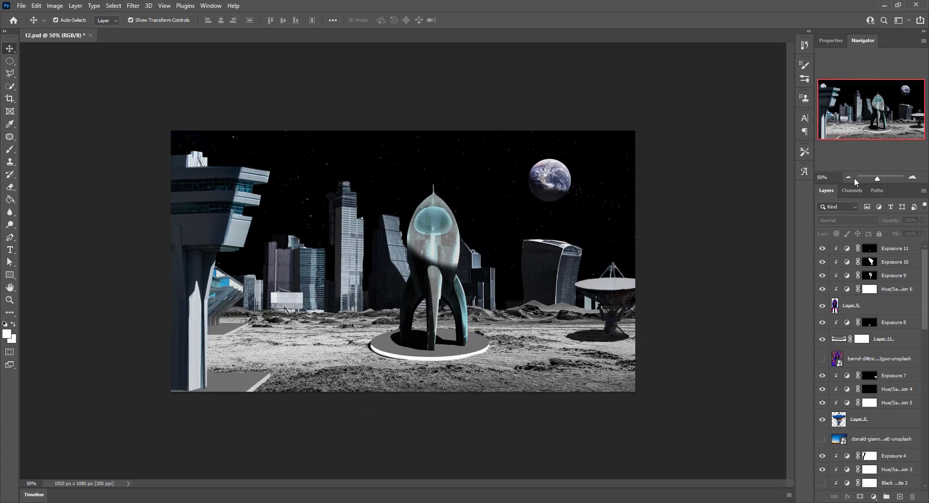
{"action": "key", "text": "ctrl+plus"}
{"action": "scroll", "coordinate": [871, 339], "scroll_direction": "down", "scroll_amount": 5}
{"action": "left_click", "coordinate": [869, 406]}
{"action": "key", "text": "b"}
{"action": "right_click", "coordinate": [860, 401]}
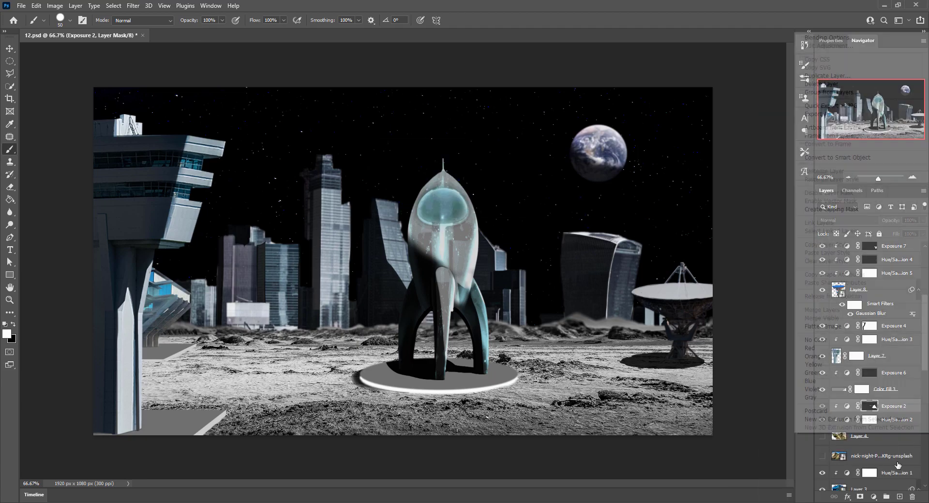
{"action": "scroll", "coordinate": [881, 436], "scroll_direction": "down", "scroll_amount": 5}
{"action": "right_click", "coordinate": [880, 461]}
{"action": "left_click", "coordinate": [769, 112]}
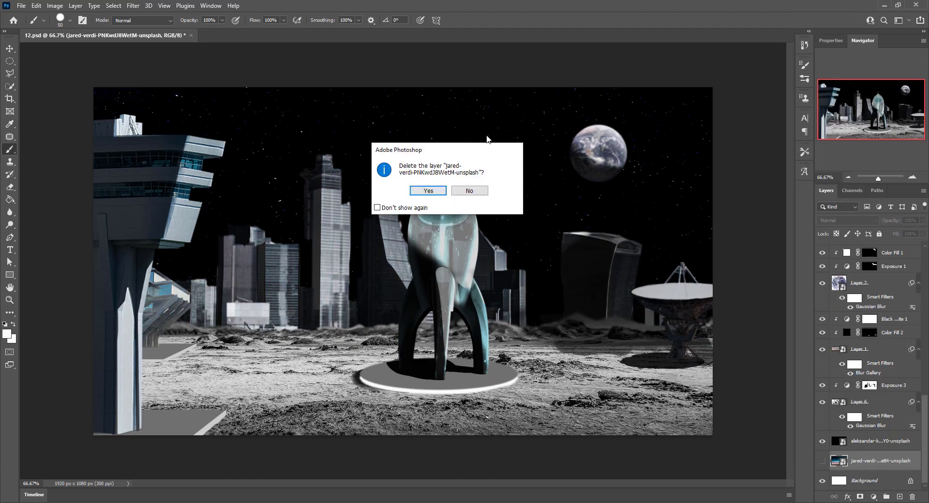
{"action": "key", "text": "Return"}
{"action": "left_click", "coordinate": [805, 45]}
{"action": "left_click", "coordinate": [723, 76]}
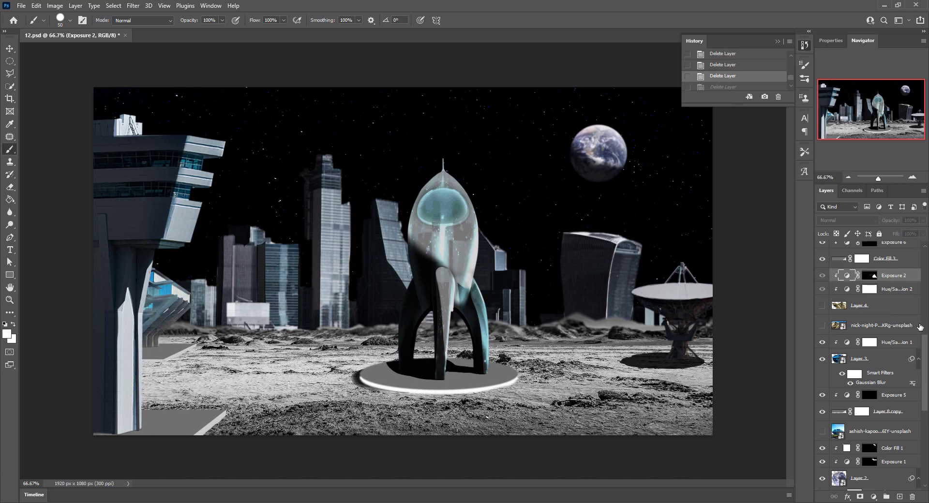
{"action": "left_click", "coordinate": [437, 189]}
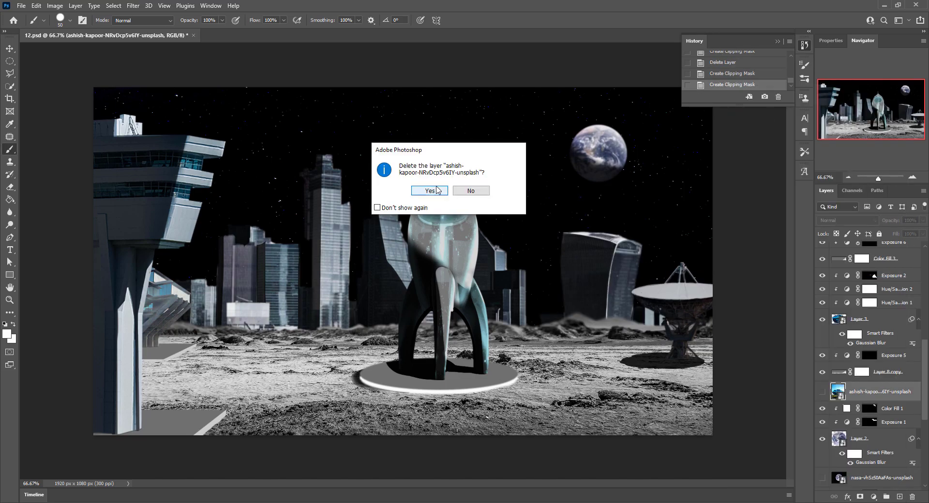
{"action": "left_click", "coordinate": [429, 190]}
{"action": "key", "text": "Delete"}
{"action": "key", "text": "Return"}
Step: Stamp all visible layers into a merged Layer 12 at the top of the stack
{"action": "left_click", "coordinate": [923, 190]}
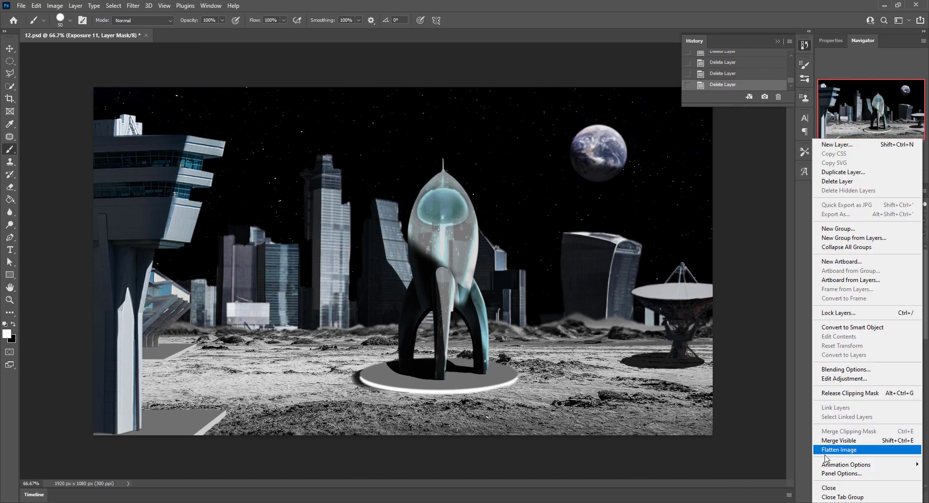
{"action": "key", "text": "Escape"}
{"action": "key", "text": "ctrl+shift+alt+e"}
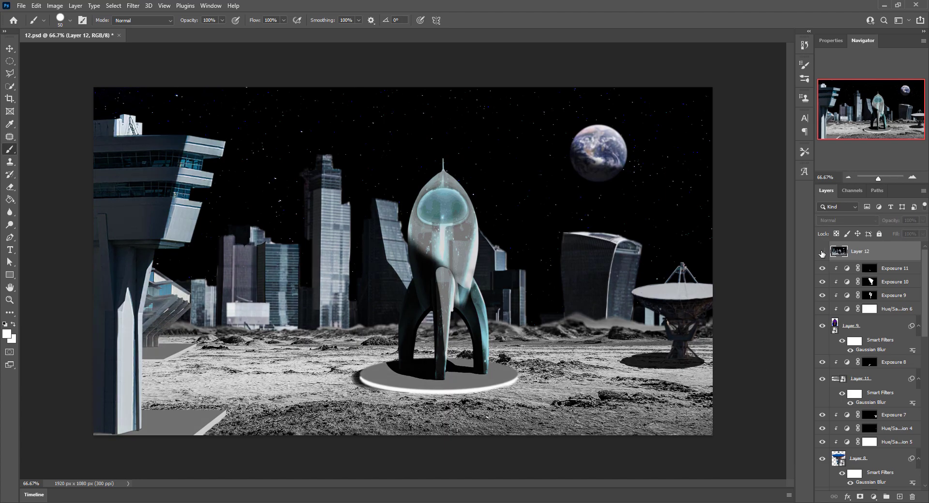
{"action": "scroll", "coordinate": [822, 463], "scroll_direction": "down", "scroll_amount": 5}
{"action": "scroll", "coordinate": [821, 464], "scroll_direction": "down", "scroll_amount": 5}
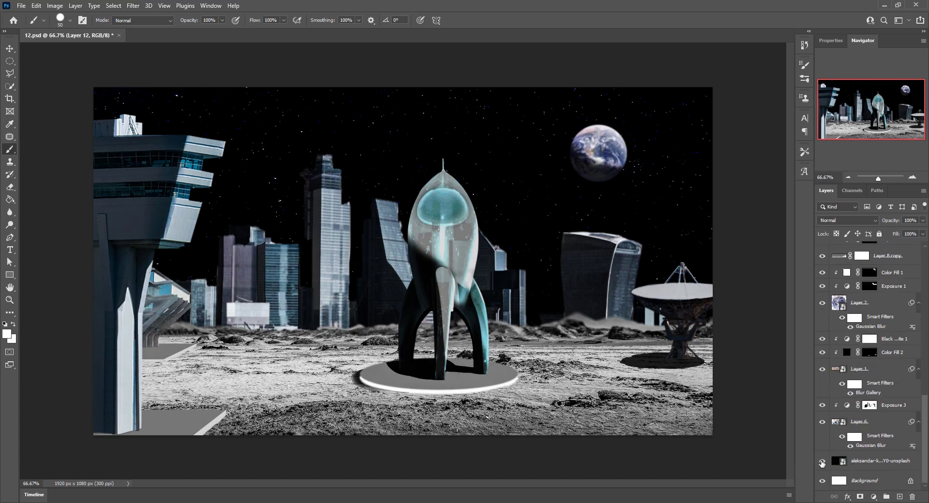
Step: Add a Color Balance adjustment layer on top and switch its tone range to Highlights
{"action": "left_click", "coordinate": [821, 464]}
{"action": "scroll", "coordinate": [860, 438], "scroll_direction": "up", "scroll_amount": 10}
{"action": "left_click", "coordinate": [873, 496]}
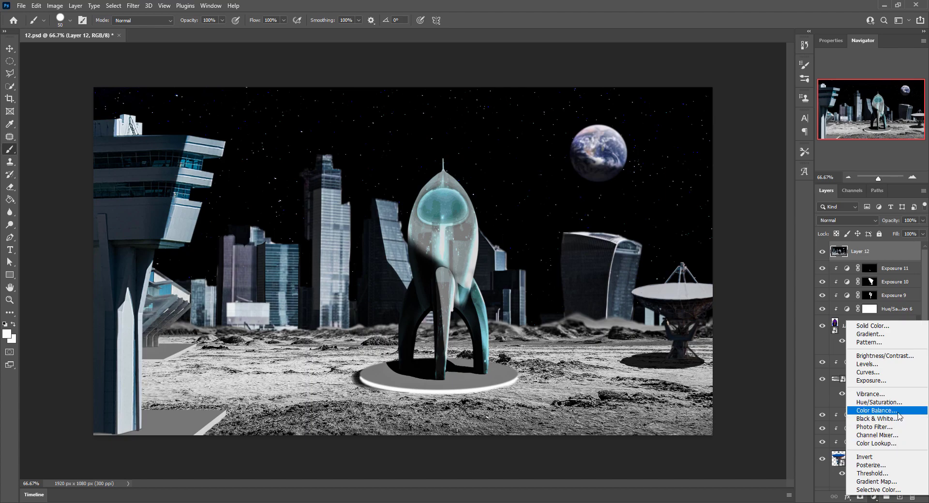
{"action": "left_click", "coordinate": [876, 410]}
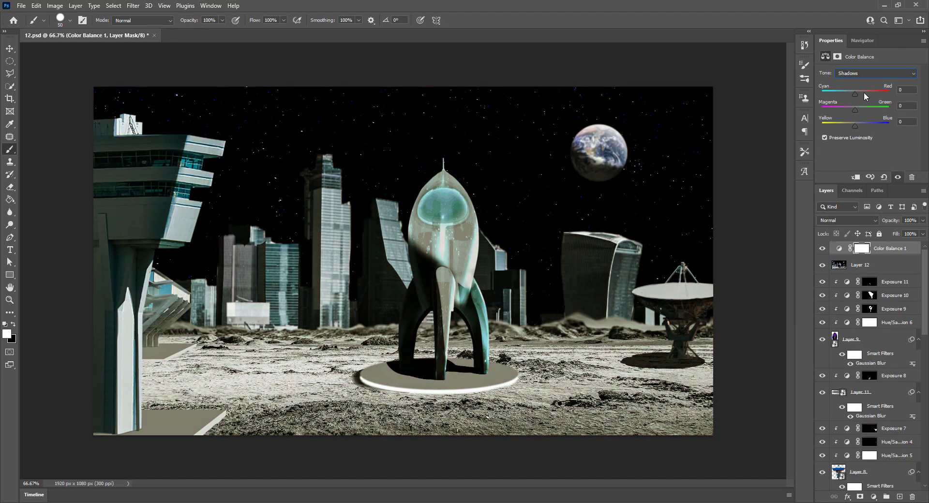
{"action": "key", "text": "Down"}
{"action": "key", "text": "Down"}
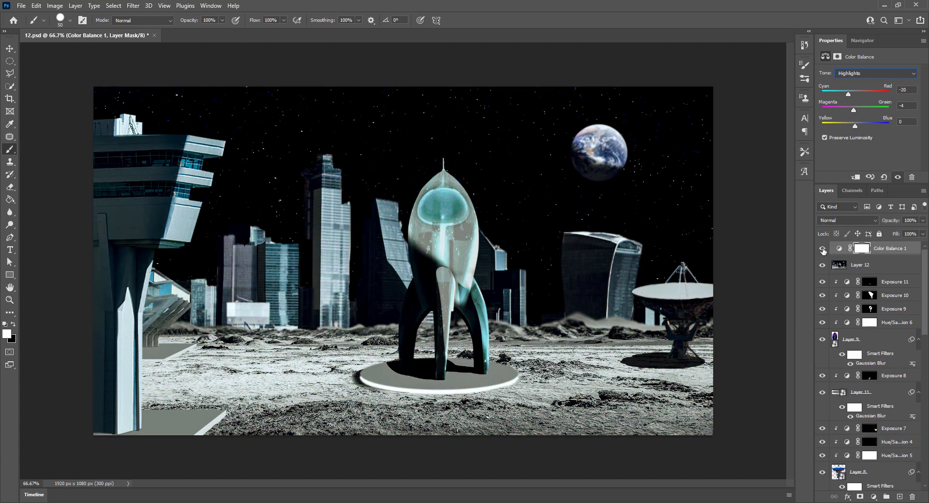